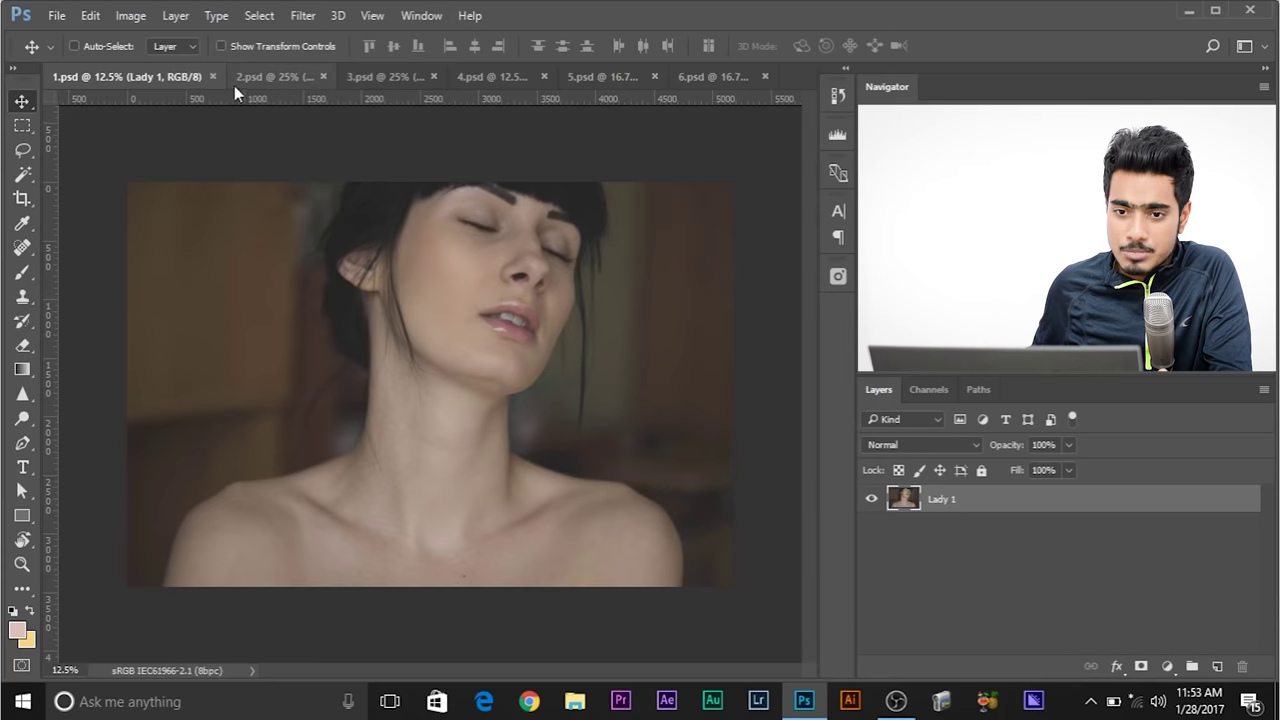
Compare the Lady 1 portrait in 1.psd with the Girl 1 portrait, ending on 2.psd
left_click(272, 76)
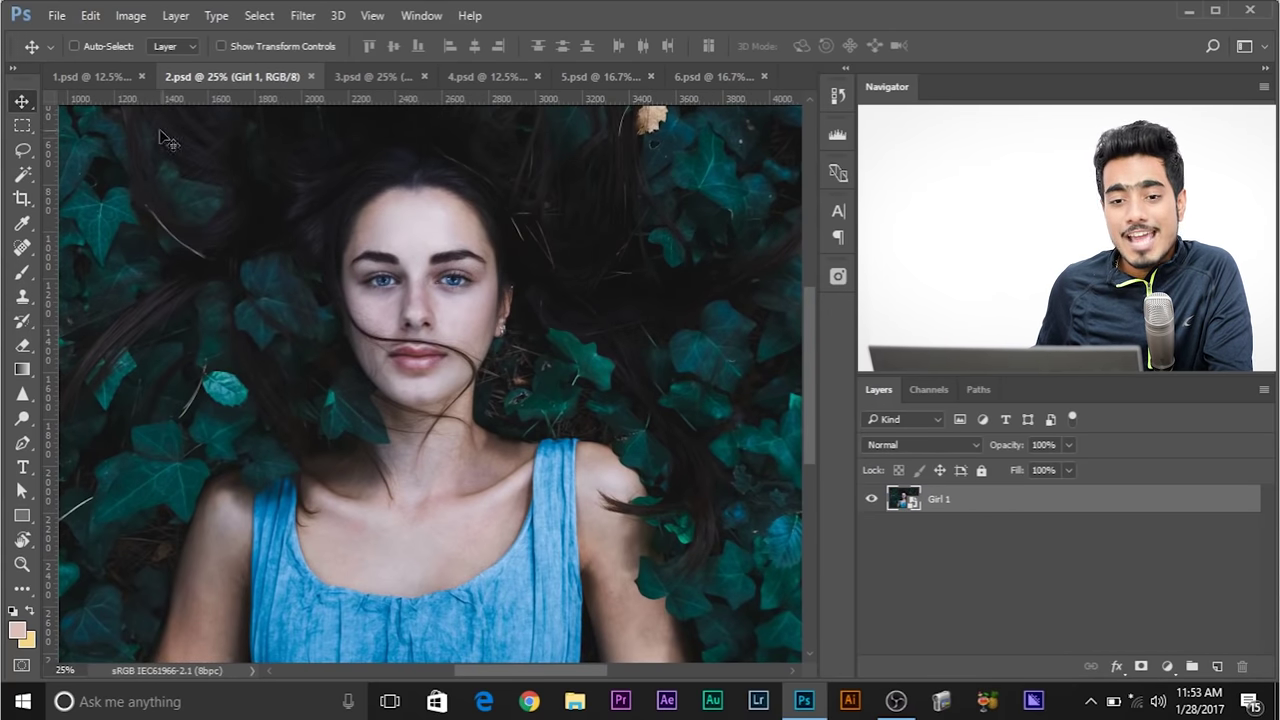
left_click(94, 87)
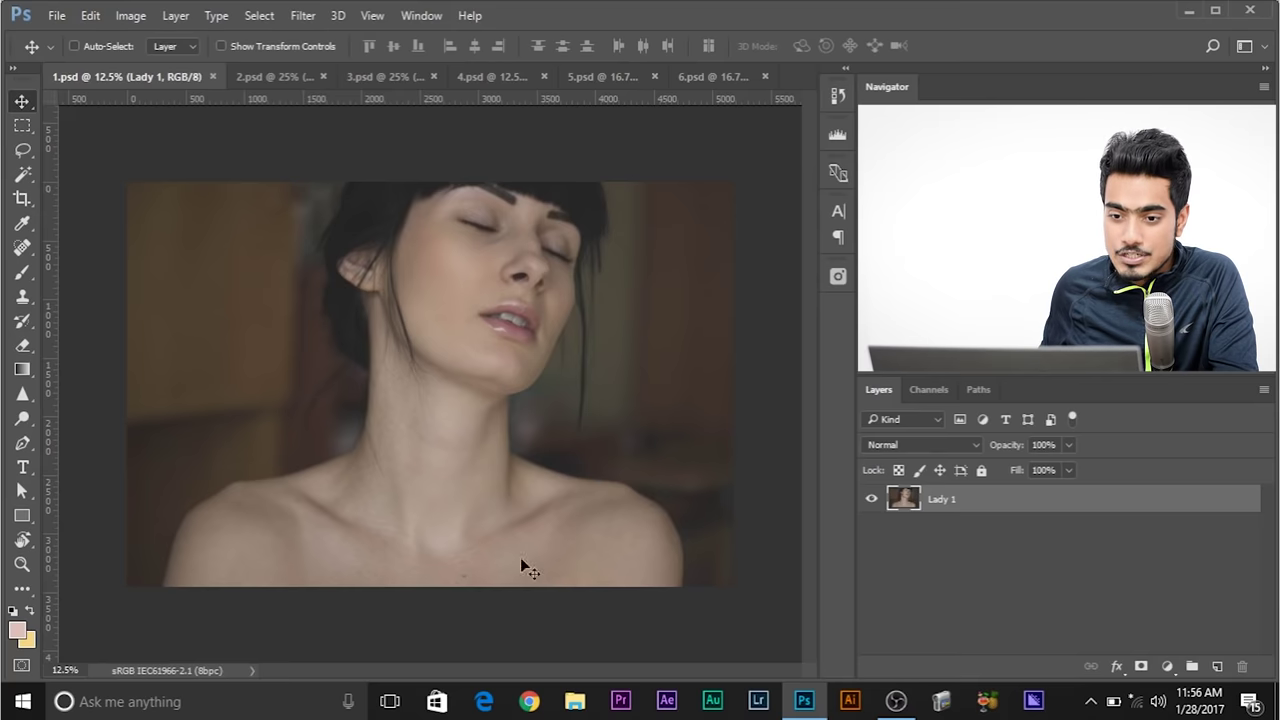
left_click(280, 76)
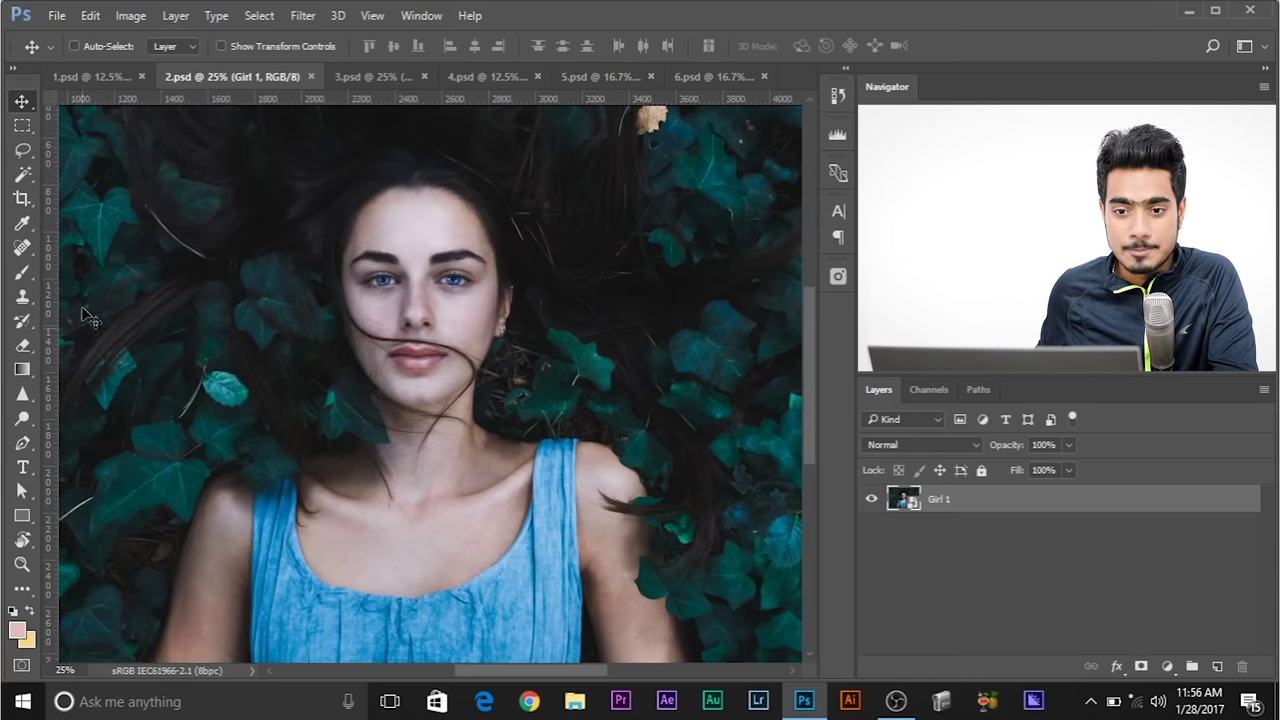
left_click(119, 82)
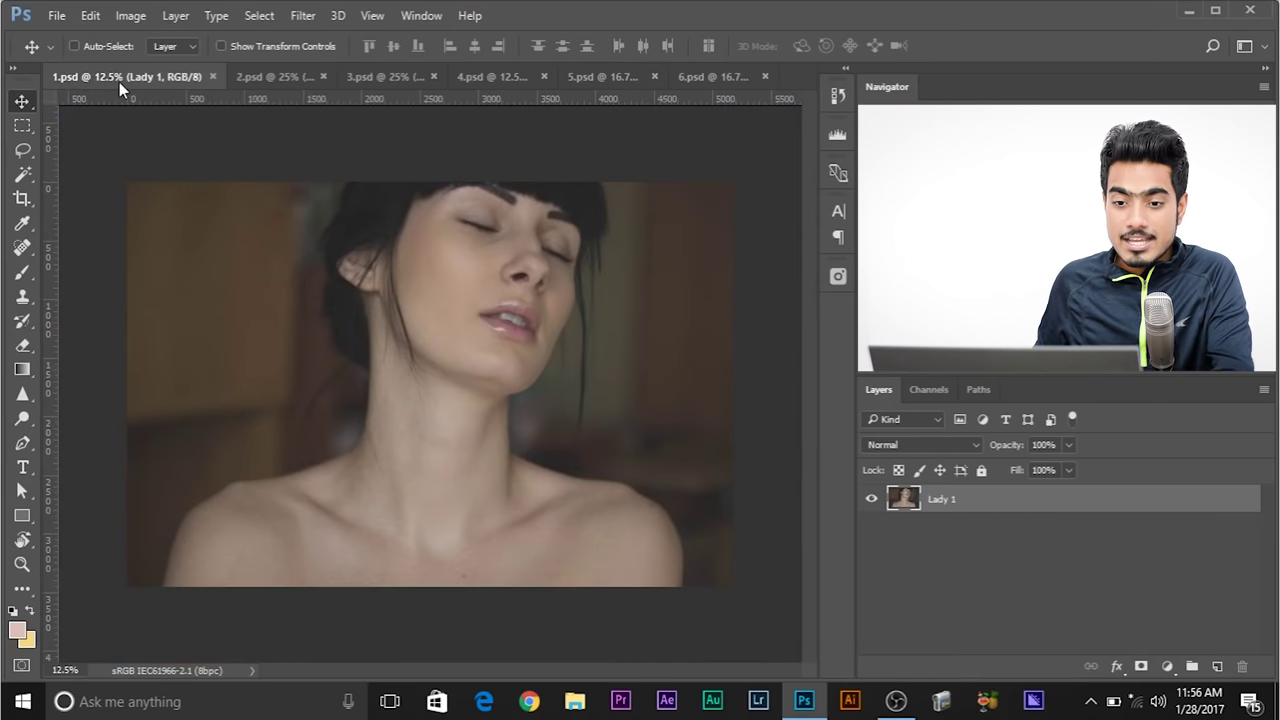
left_click(295, 77)
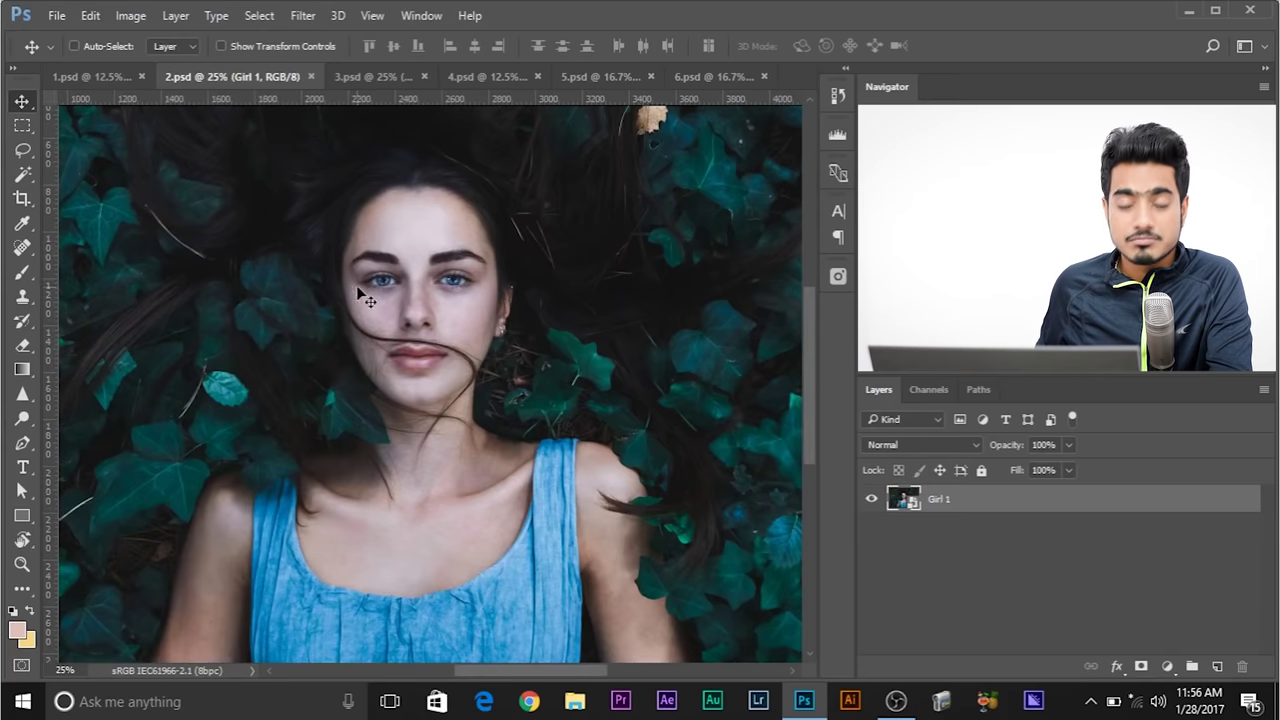
left_click(135, 77)
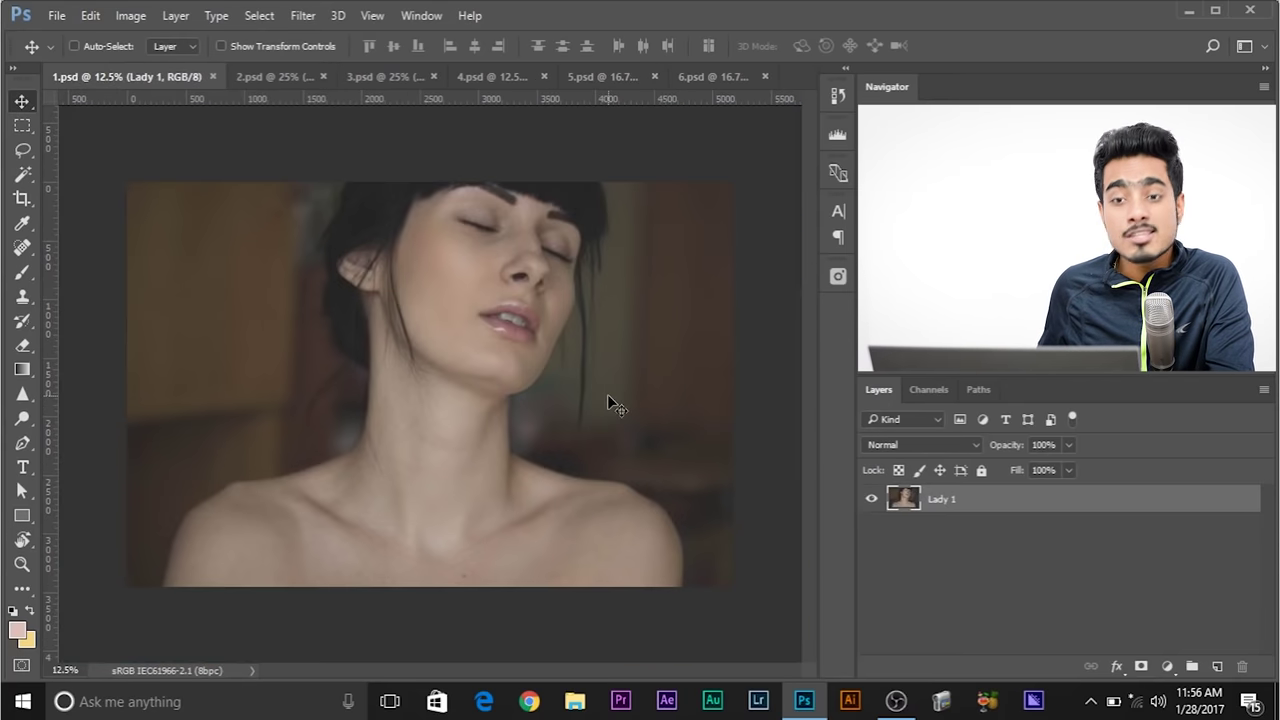
left_click(293, 74)
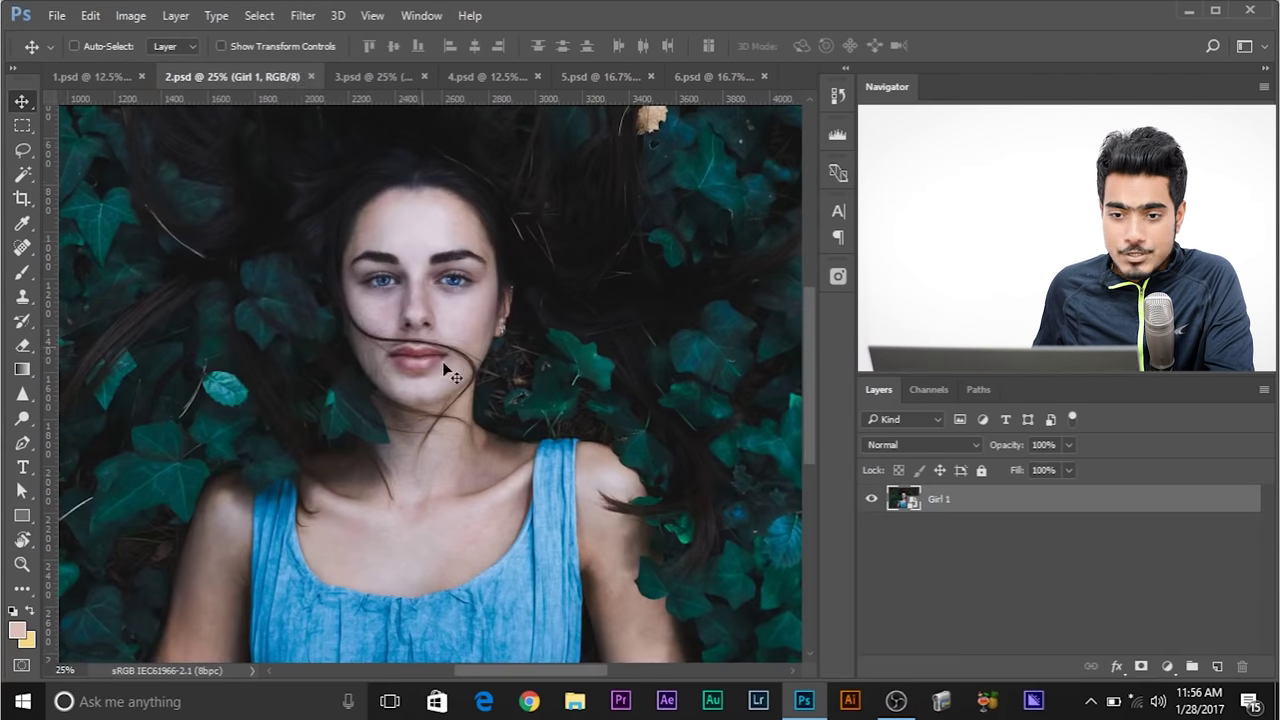
key("m")
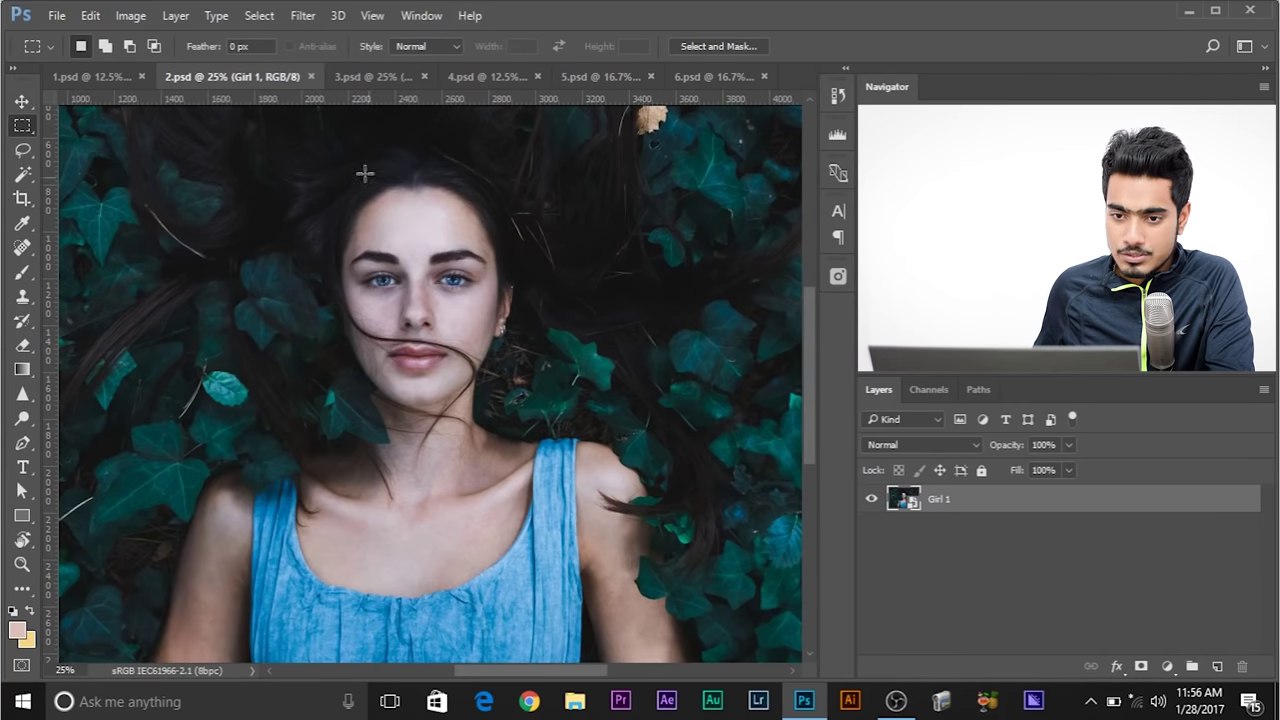
Copy the Girl 1 face from forehead to chin and paste it into 1.psd as Layer 1
left_click_drag(268, 142, 546, 457)
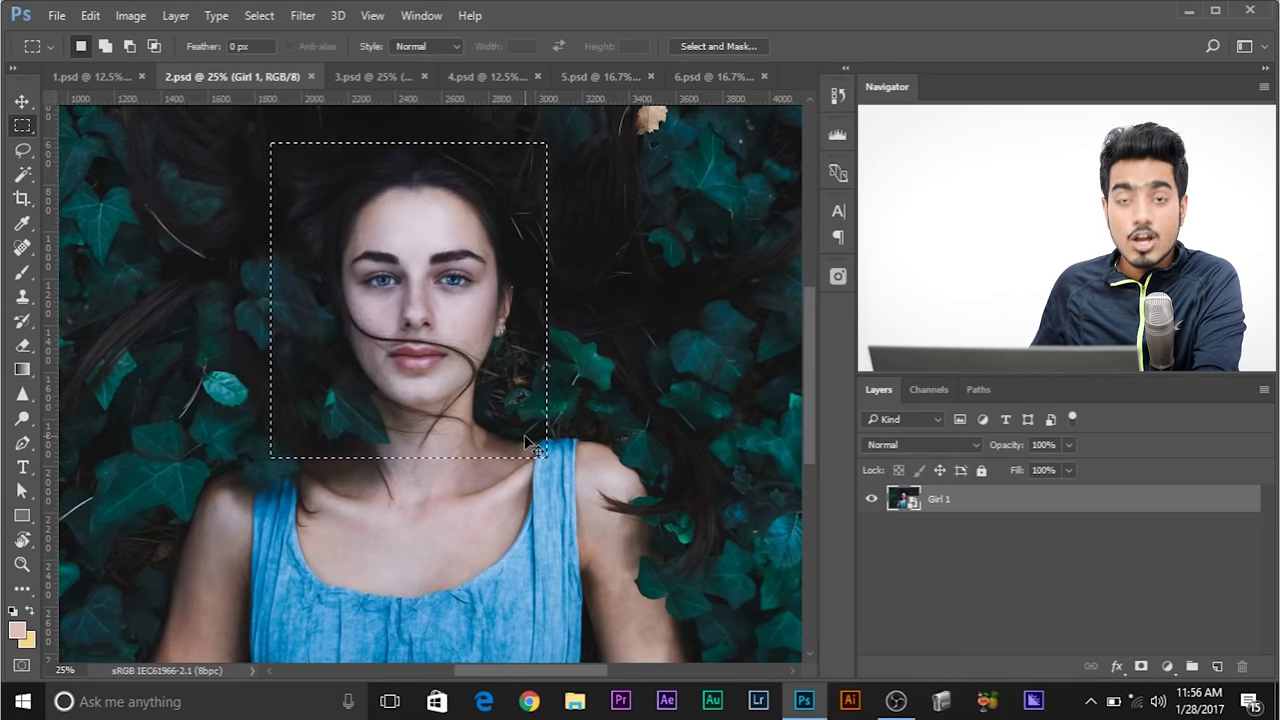
left_click(80, 77)
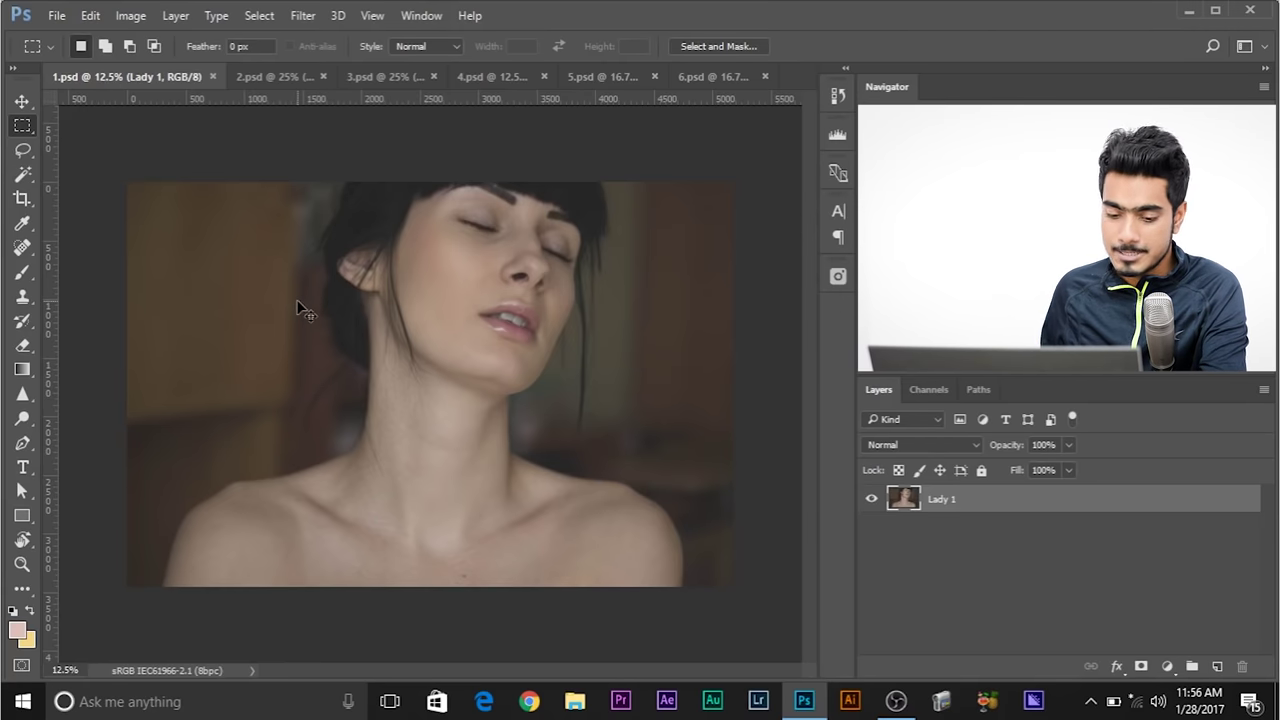
key("ctrl+v")
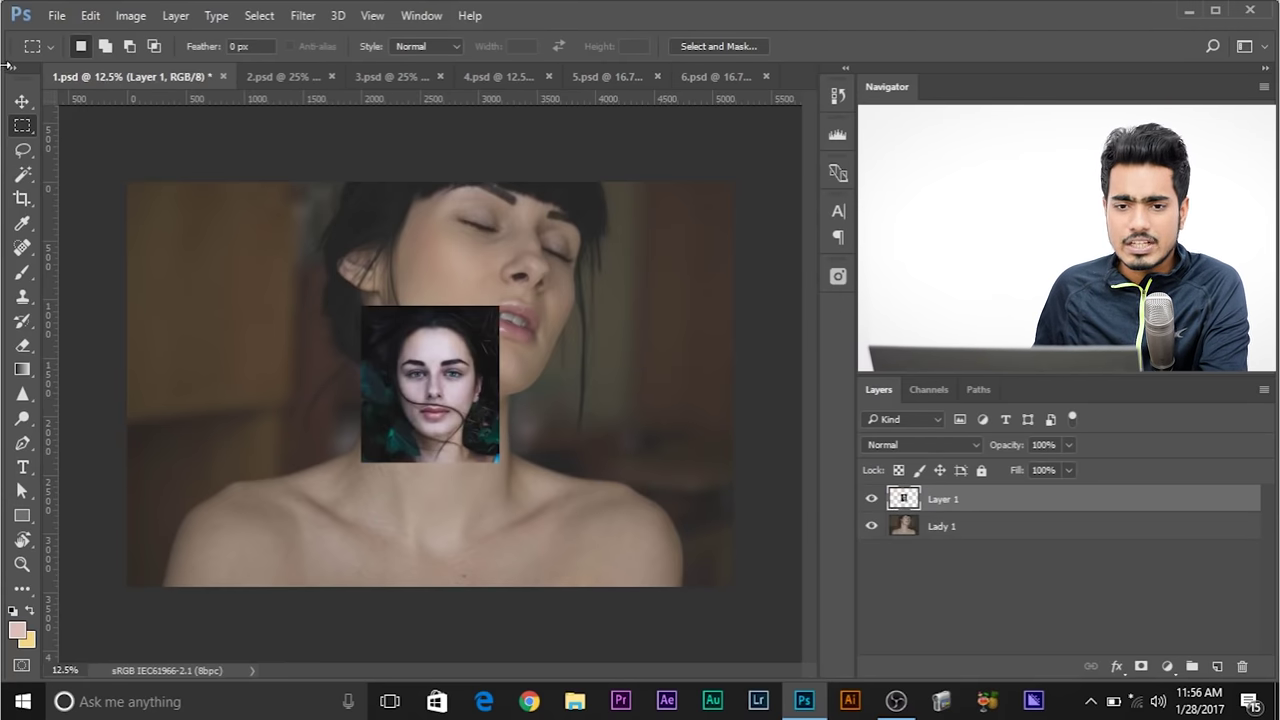
left_click(21, 101)
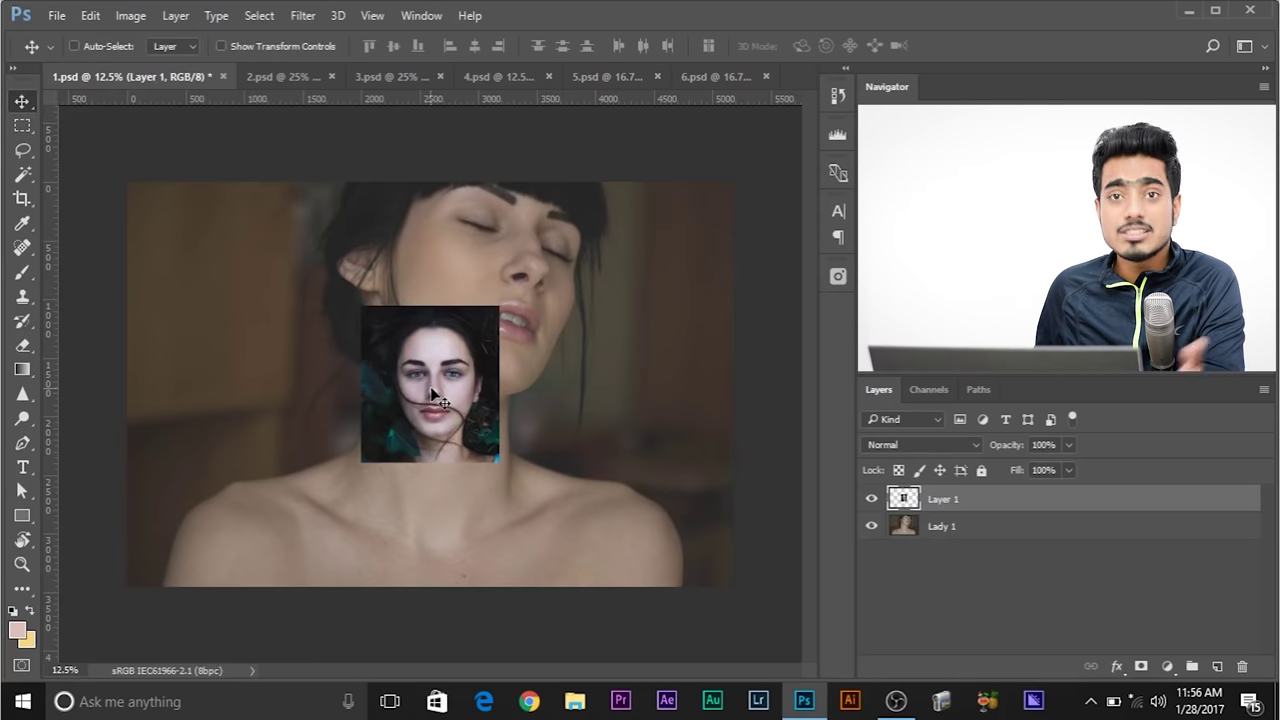
left_click_drag(432, 390, 214, 325)
Scale the pasted face up to about 106% at the upper left, then zoom to 25%
key("ctrl+t")
left_click_drag(284, 245, 371, 143)
left_click_drag(282, 312, 253, 338)
key("Return")
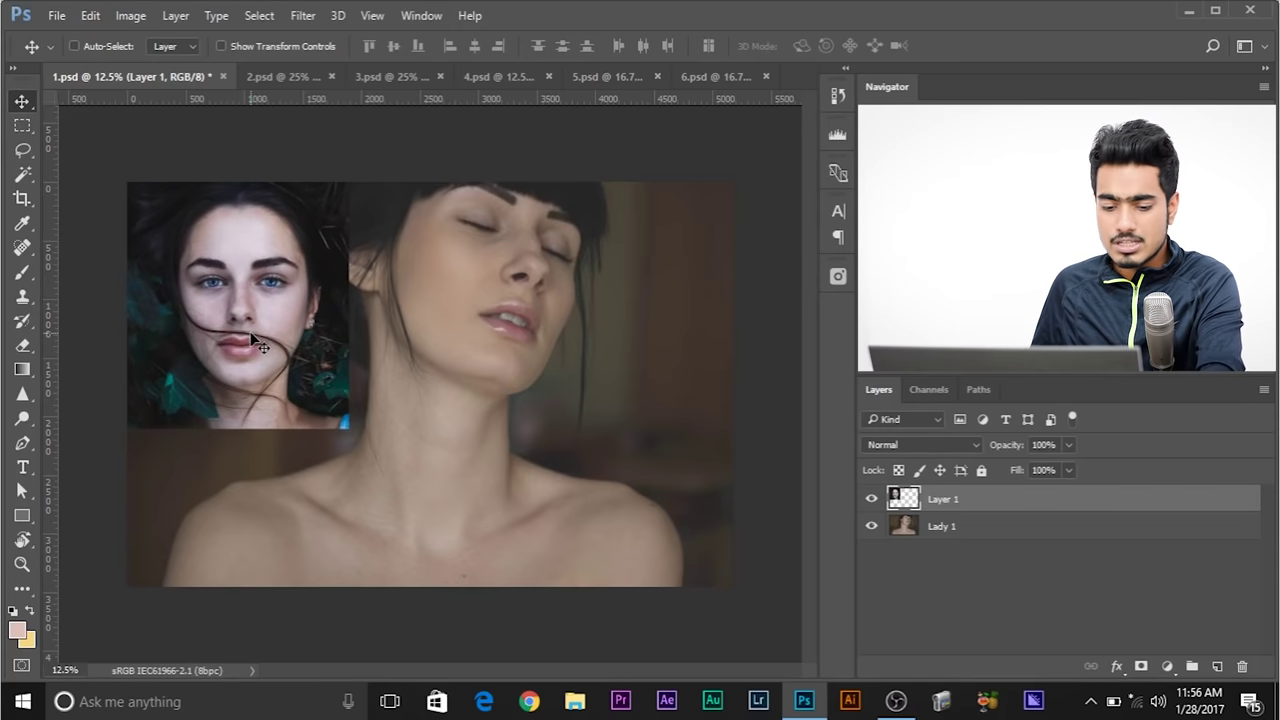
key("ctrl+t")
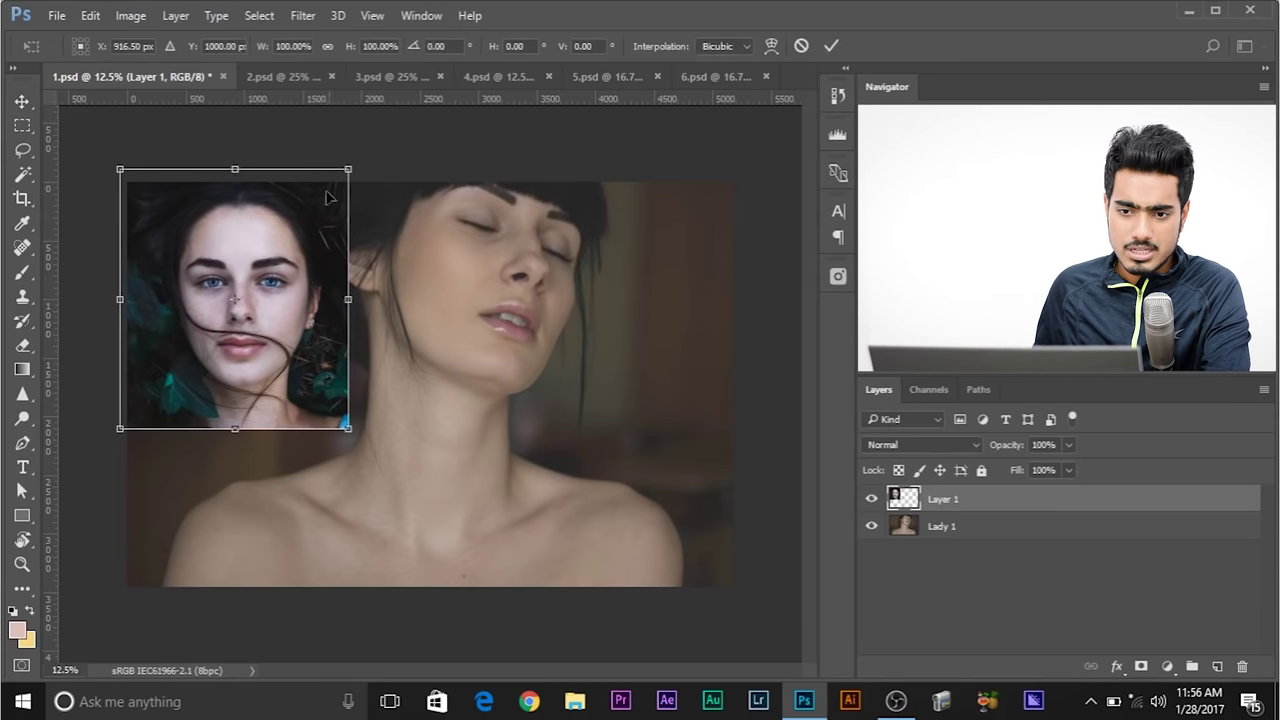
left_click_drag(348, 170, 366, 150)
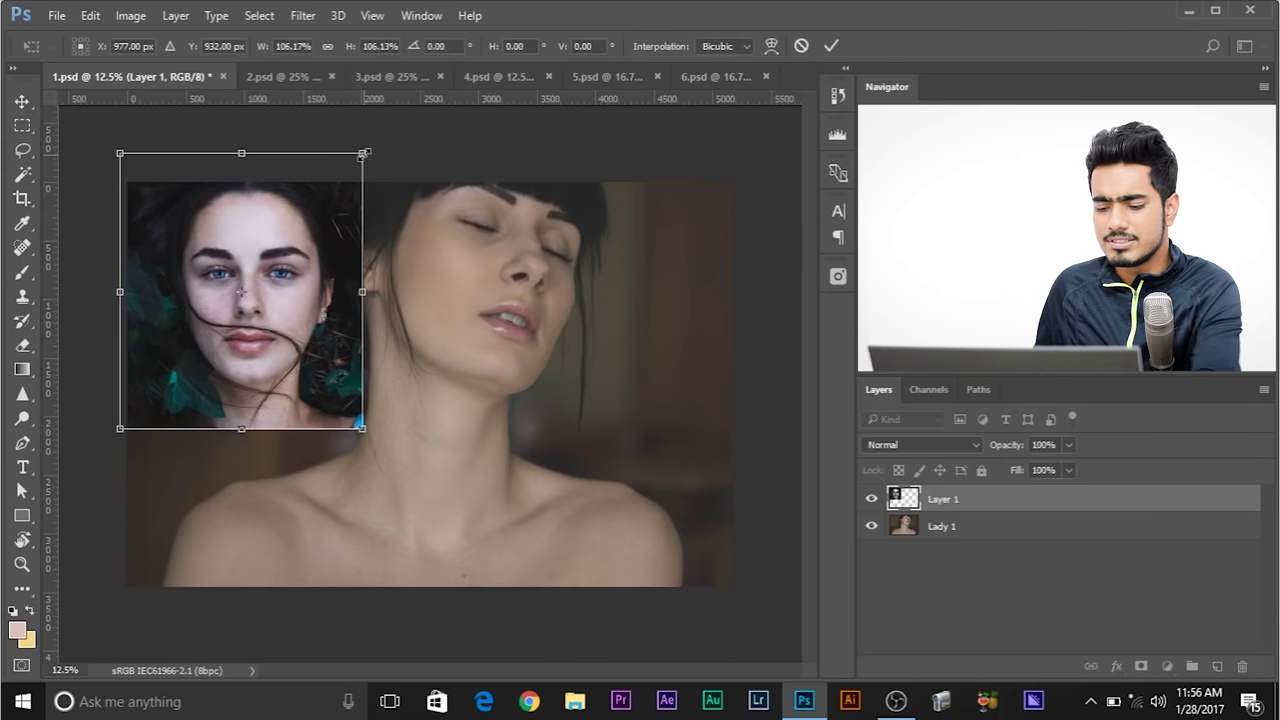
key("Return")
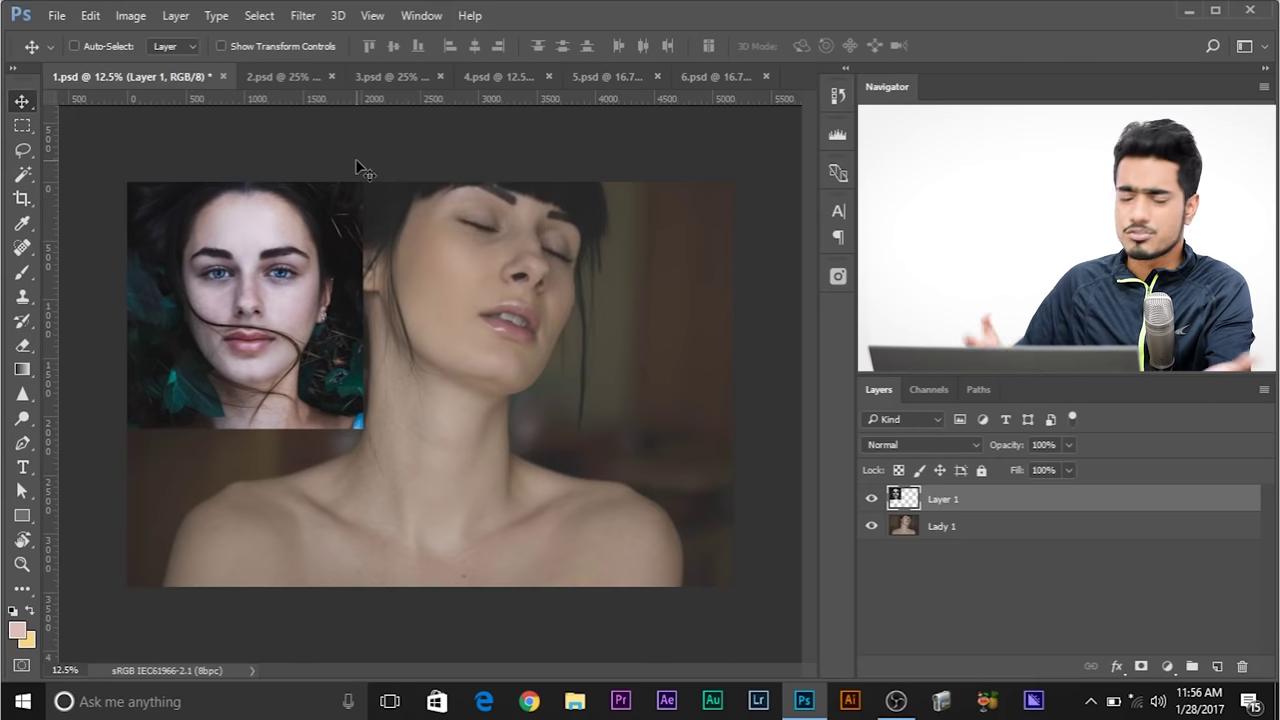
key("ctrl+plus")
key("ctrl+plus")
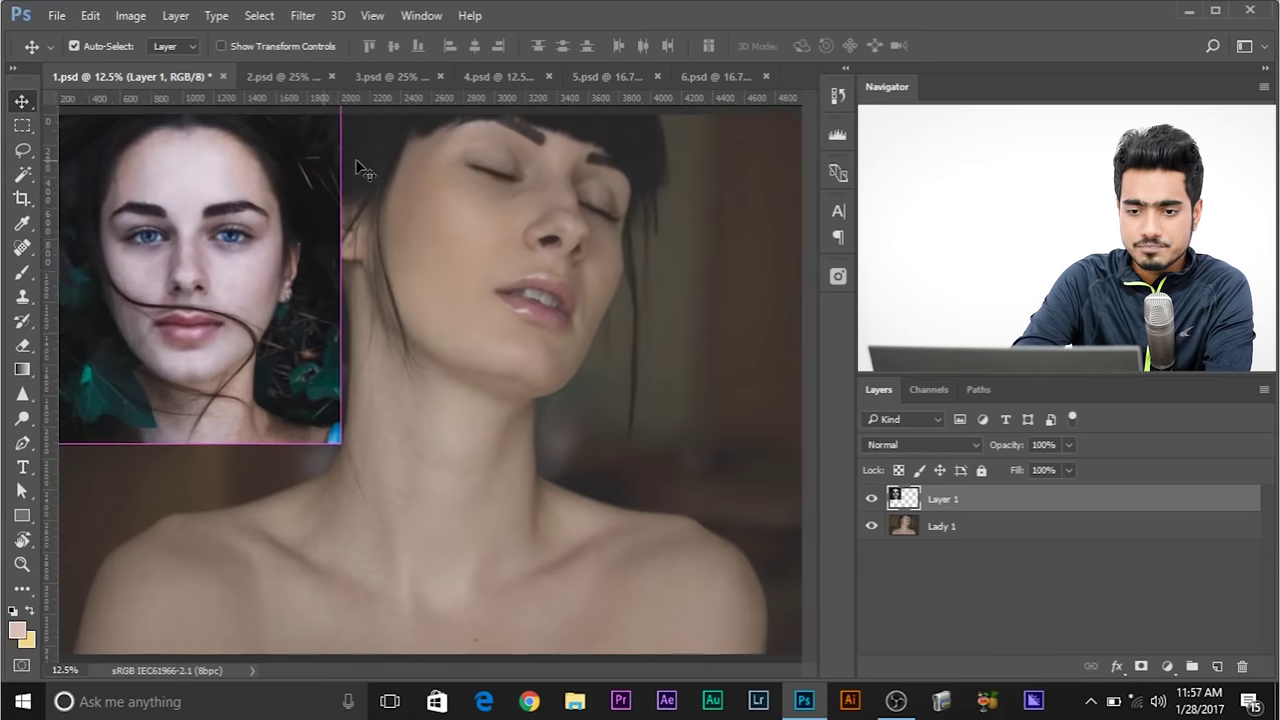
left_click_drag(352, 160, 432, 350)
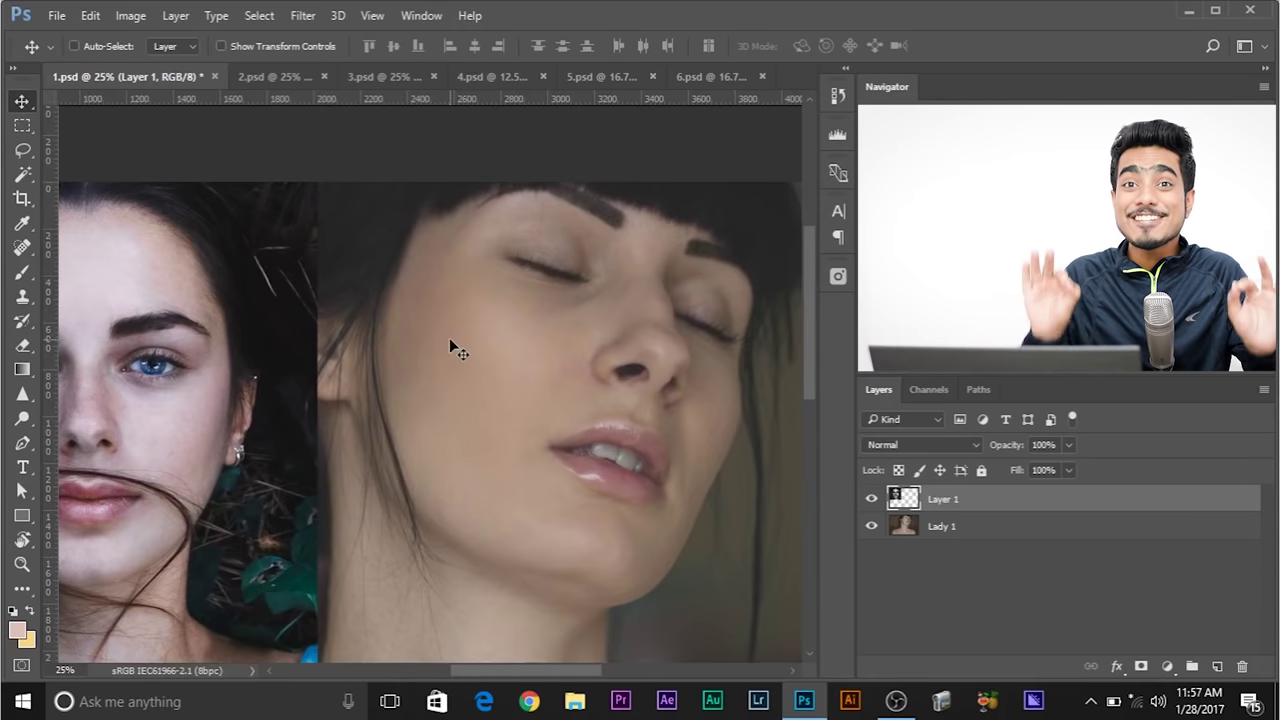
Copy a 520 × 624 px patch of Lady 1's cheek skin onto new Layer 2
left_click(933, 527)
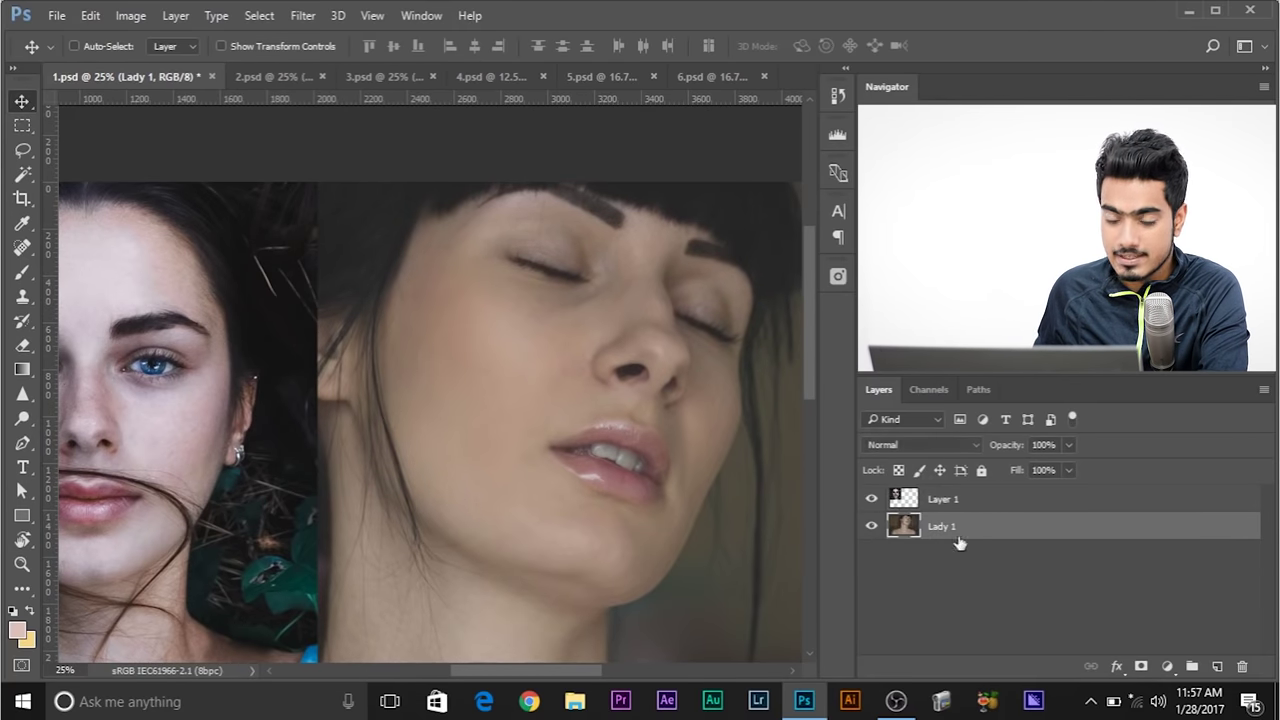
key("ctrl+plus")
key("ctrl+plus")
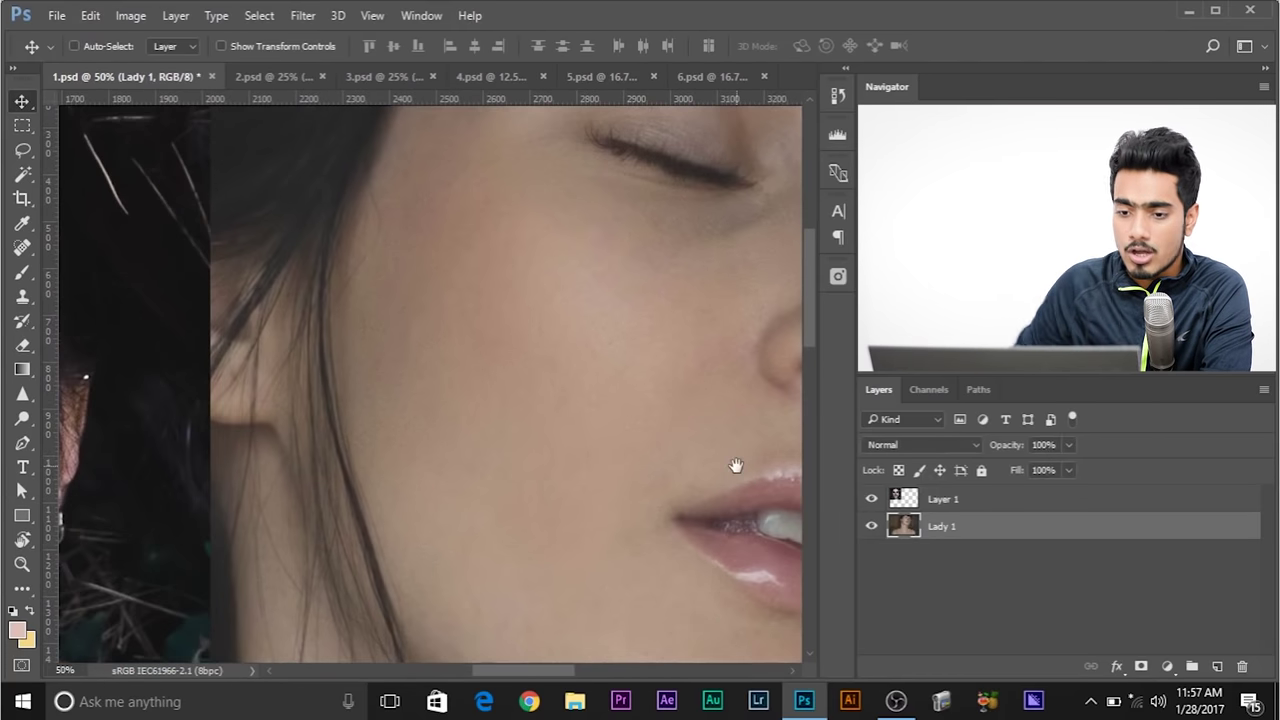
left_click_drag(716, 443, 518, 368)
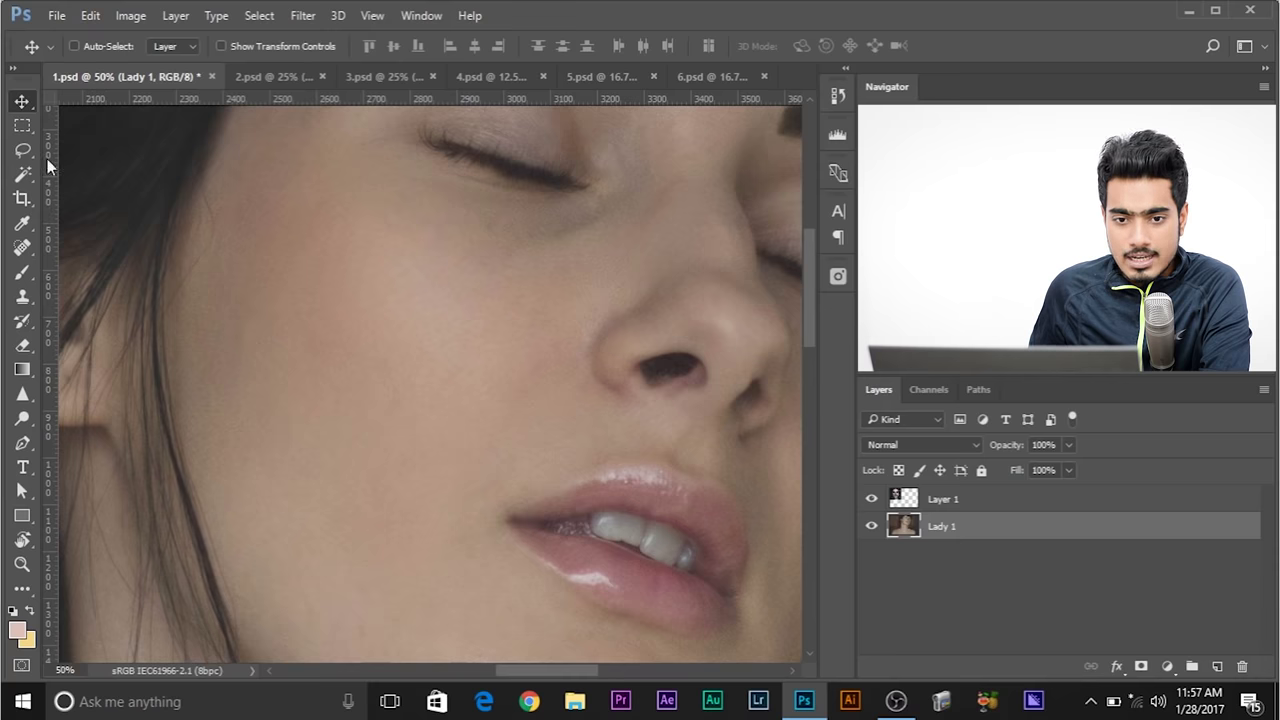
left_click(22, 125)
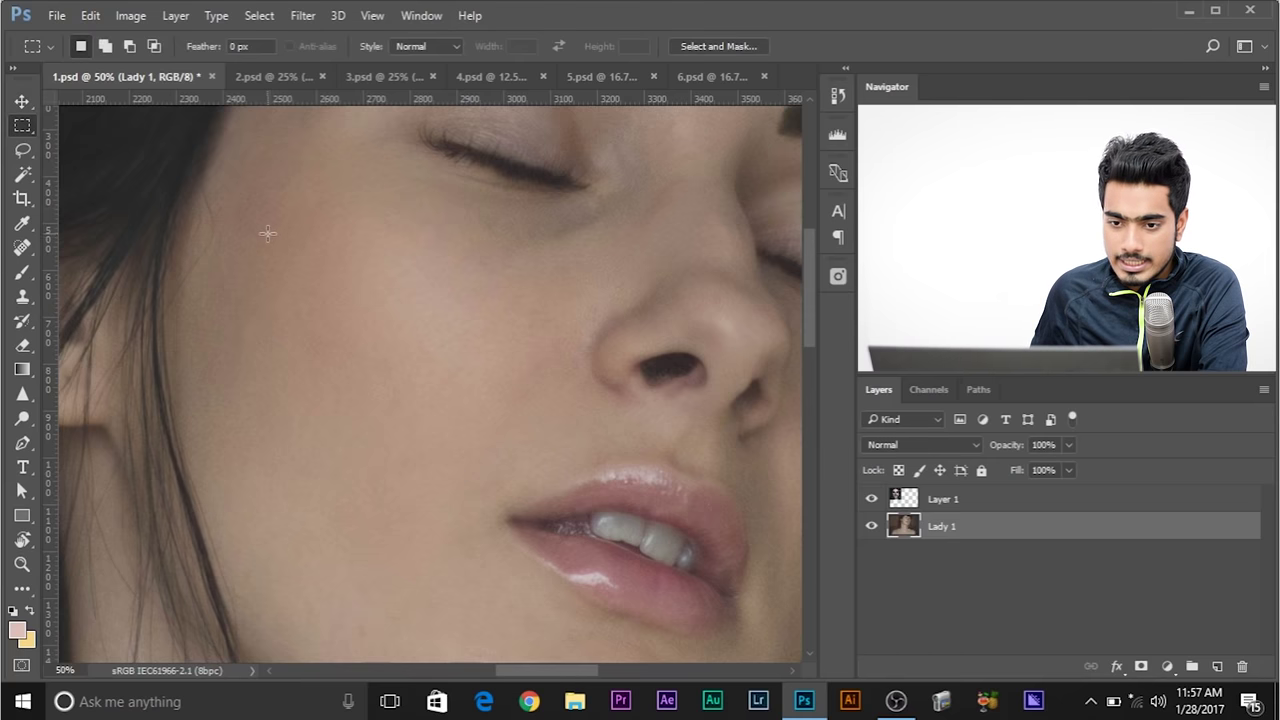
left_click_drag(266, 214, 502, 503)
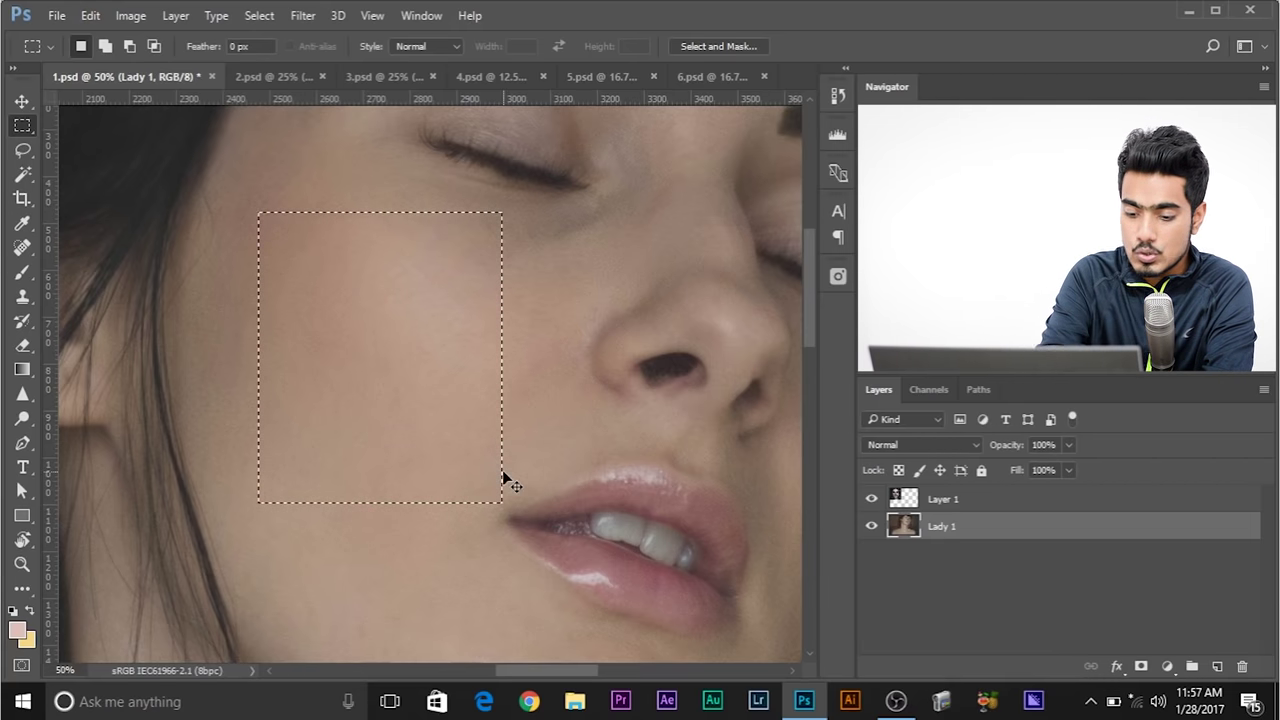
key("ctrl+j")
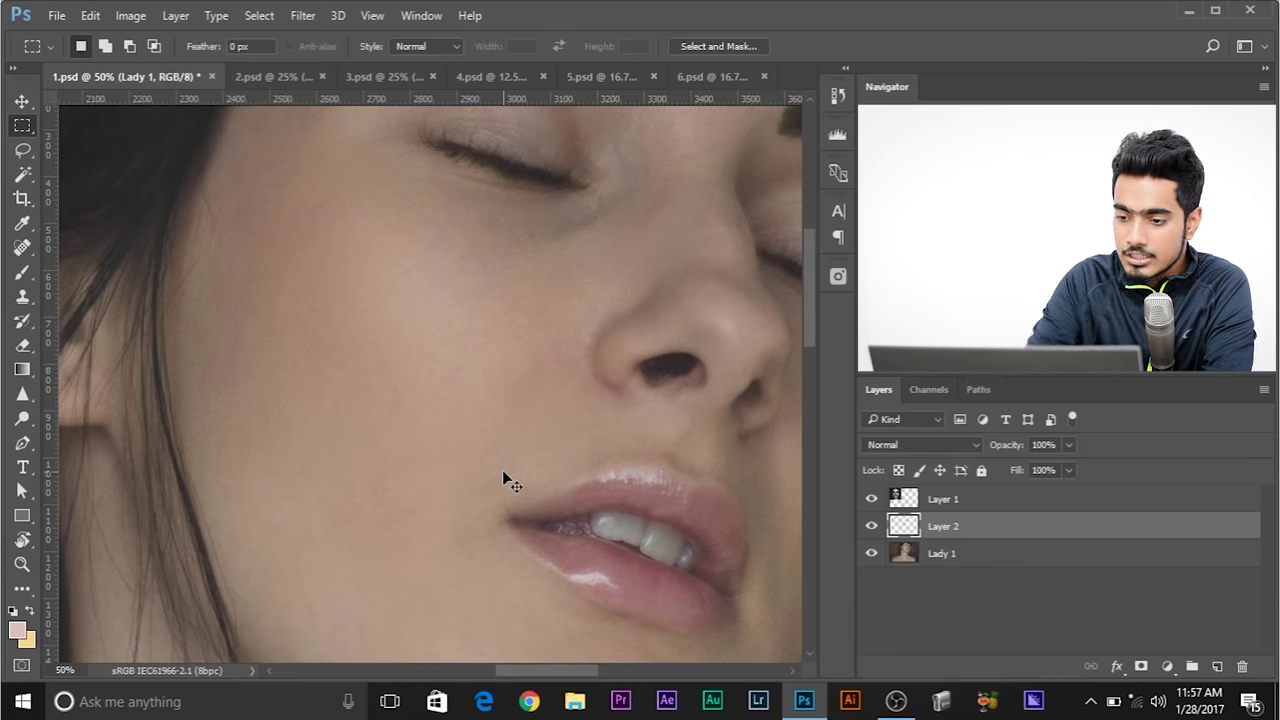
Hide Lady 1 and apply Blur > Average to the Layer 2 patch, then deselect
left_click(869, 553)
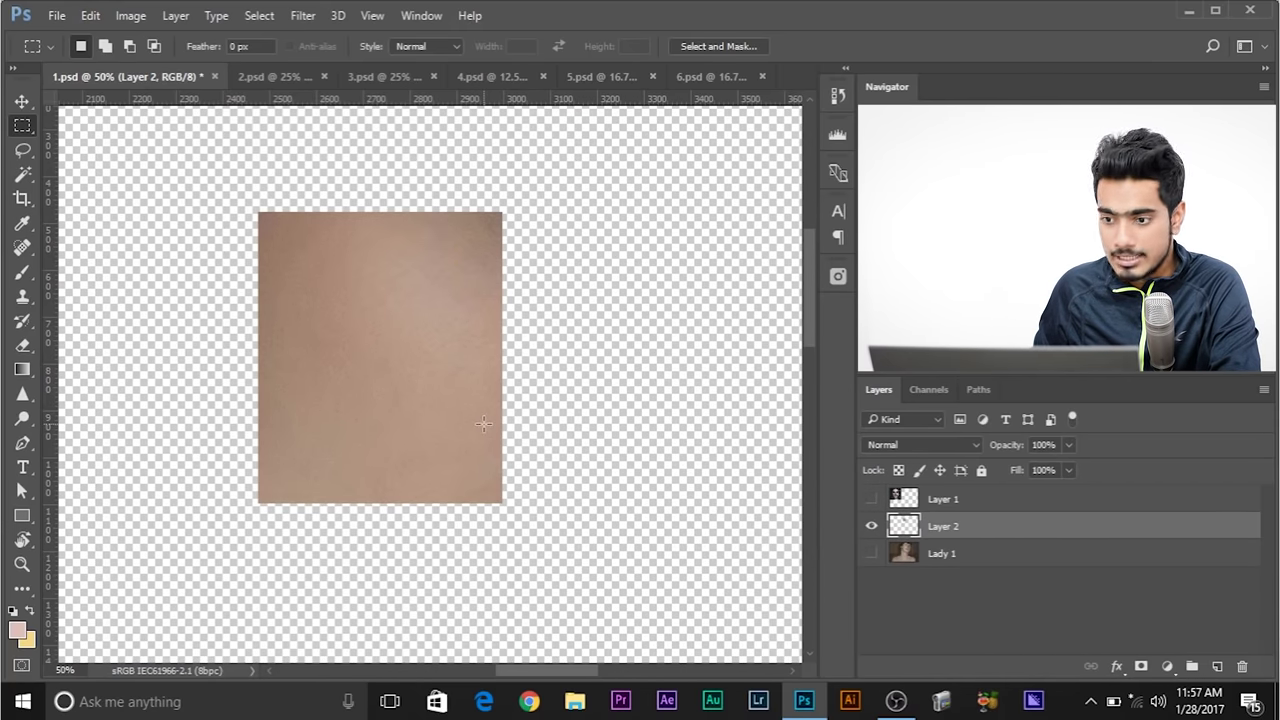
left_click(903, 525, "ctrl")
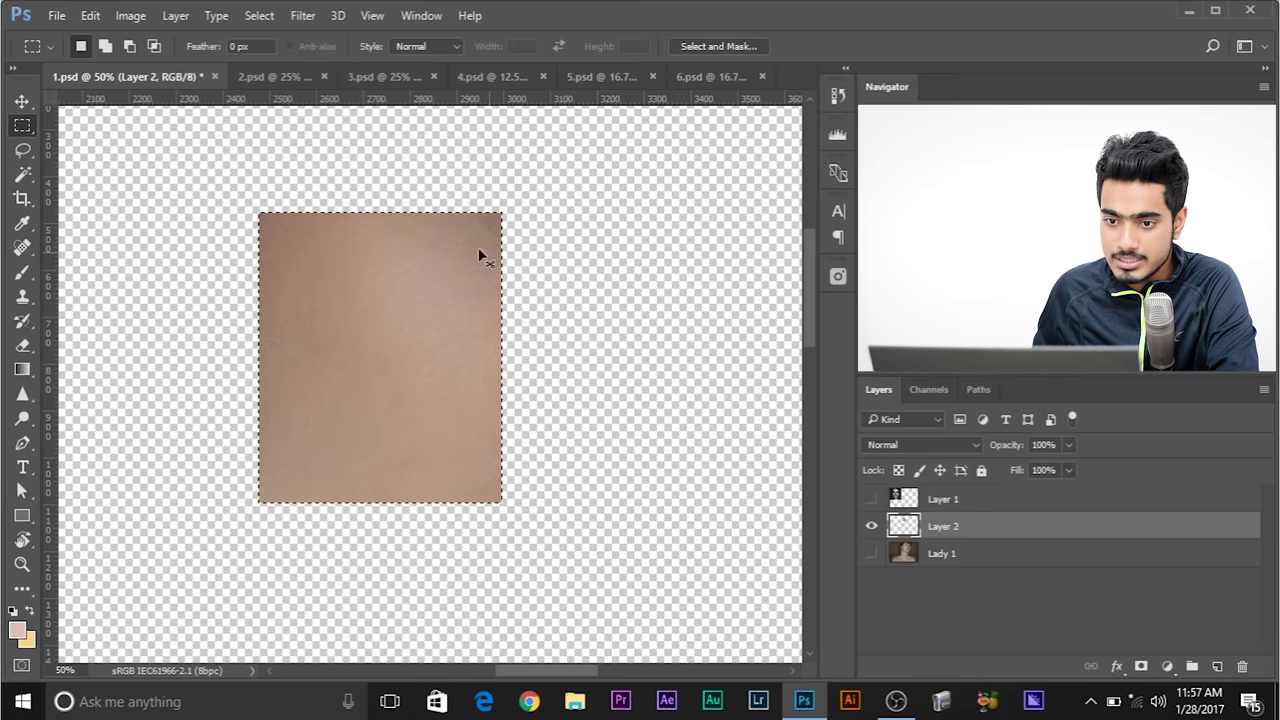
left_click(305, 16)
mouse_move(476, 222)
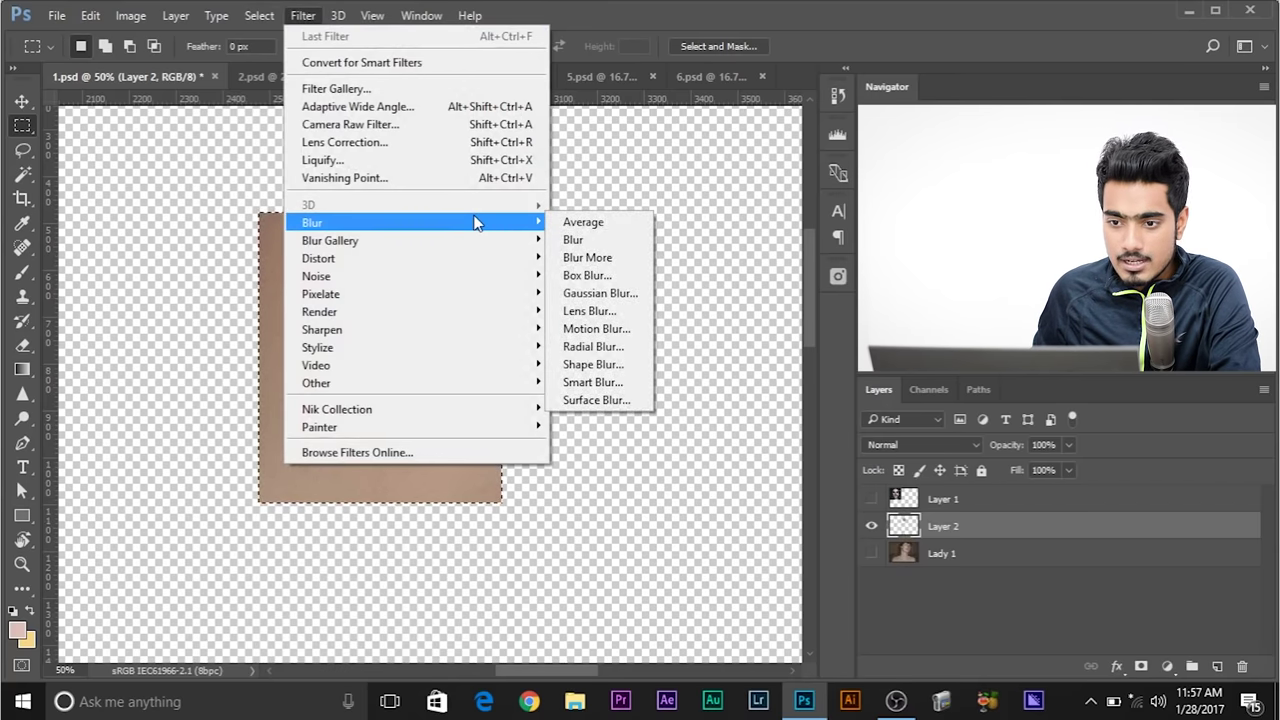
left_click(583, 222)
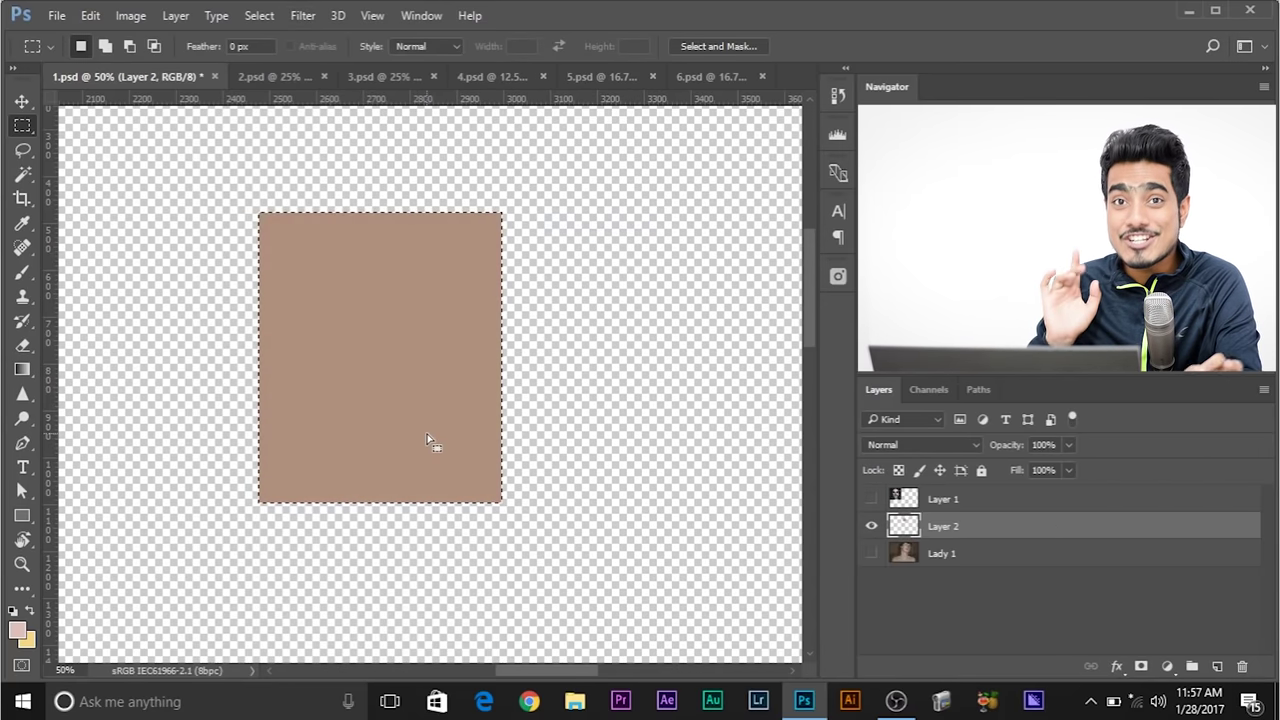
key("ctrl+d")
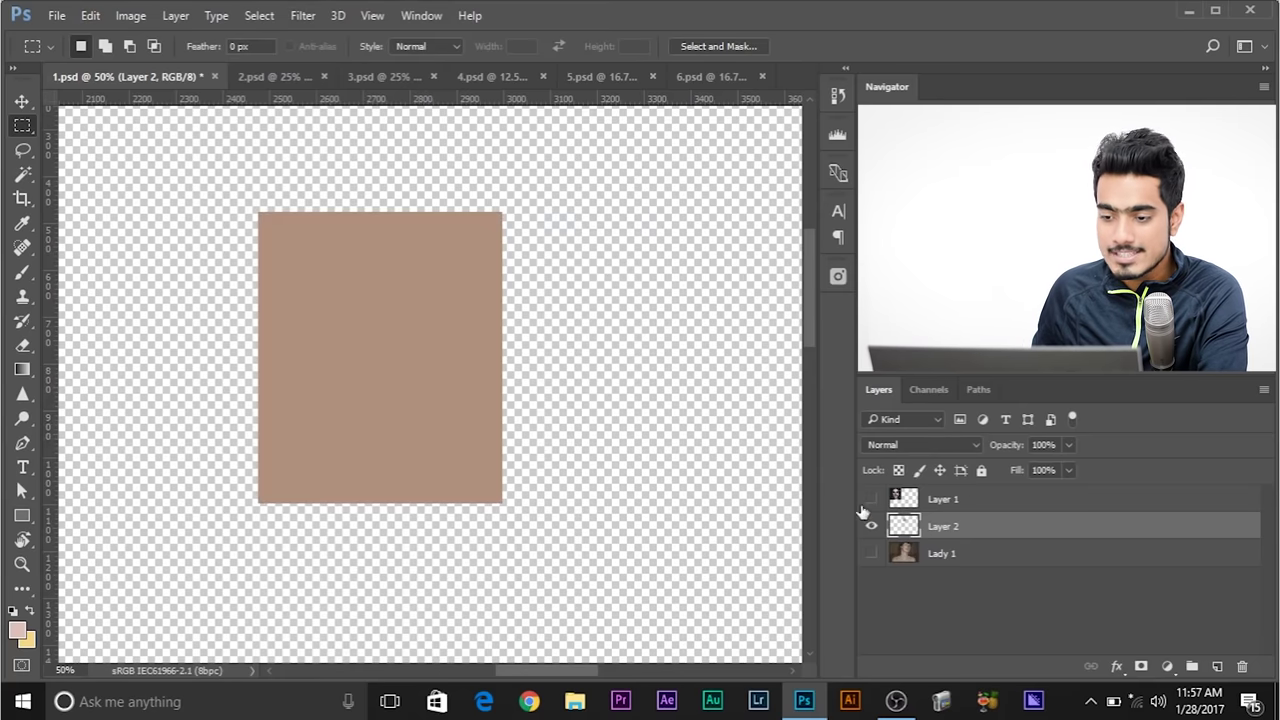
Show Lady 1 again and try trial selections over the pasted face's cheek
left_click(872, 554)
left_click_drag(425, 403, 690, 430)
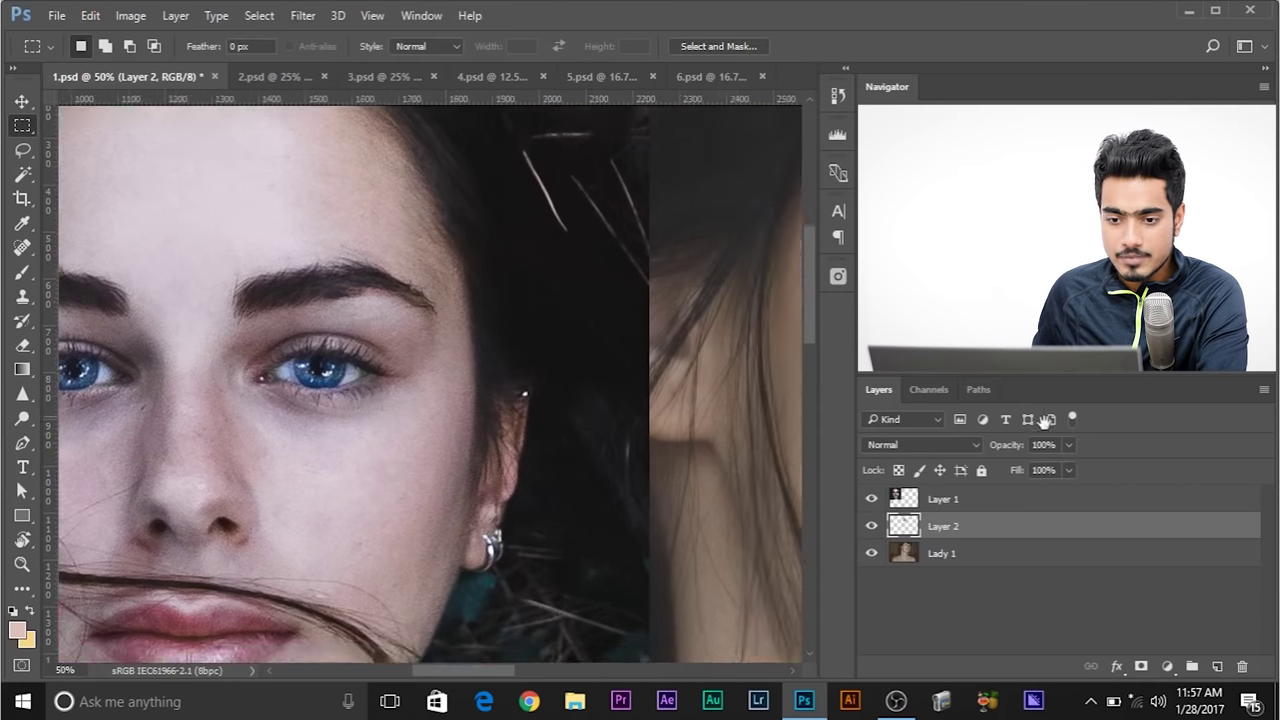
left_click_drag(404, 404, 322, 275)
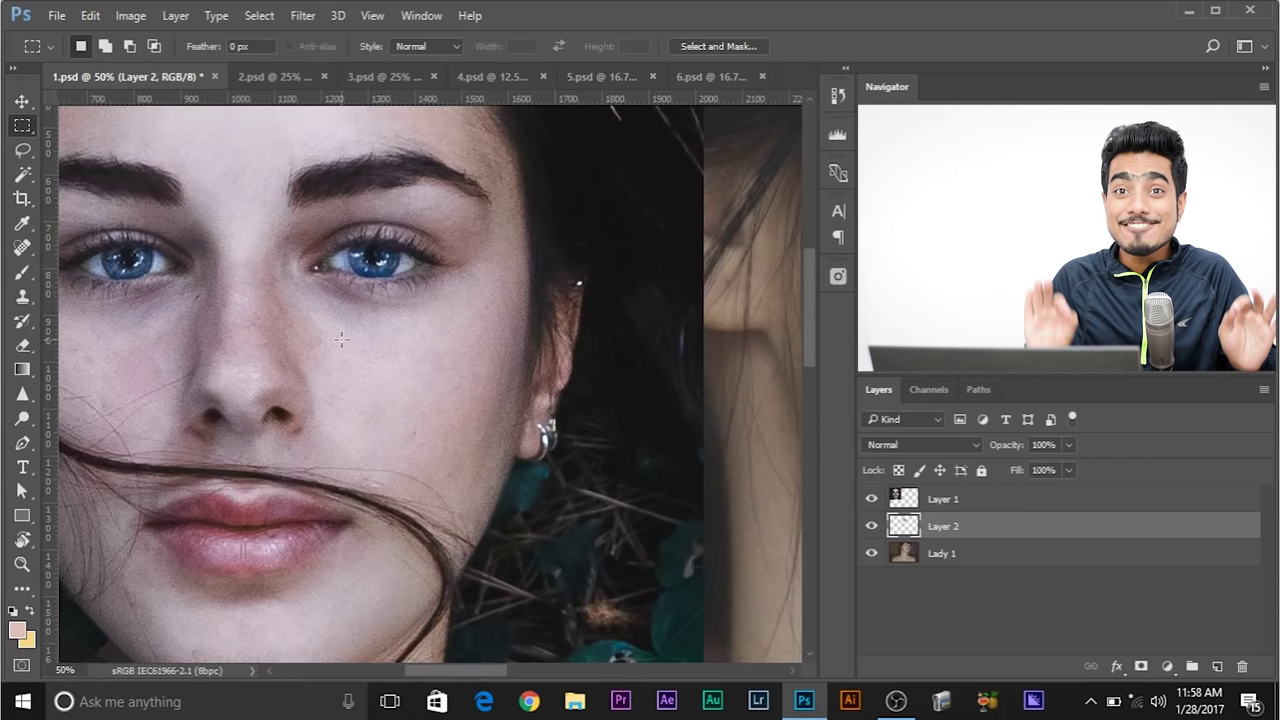
left_click_drag(306, 343, 222, 399)
left_click_drag(398, 308, 584, 472)
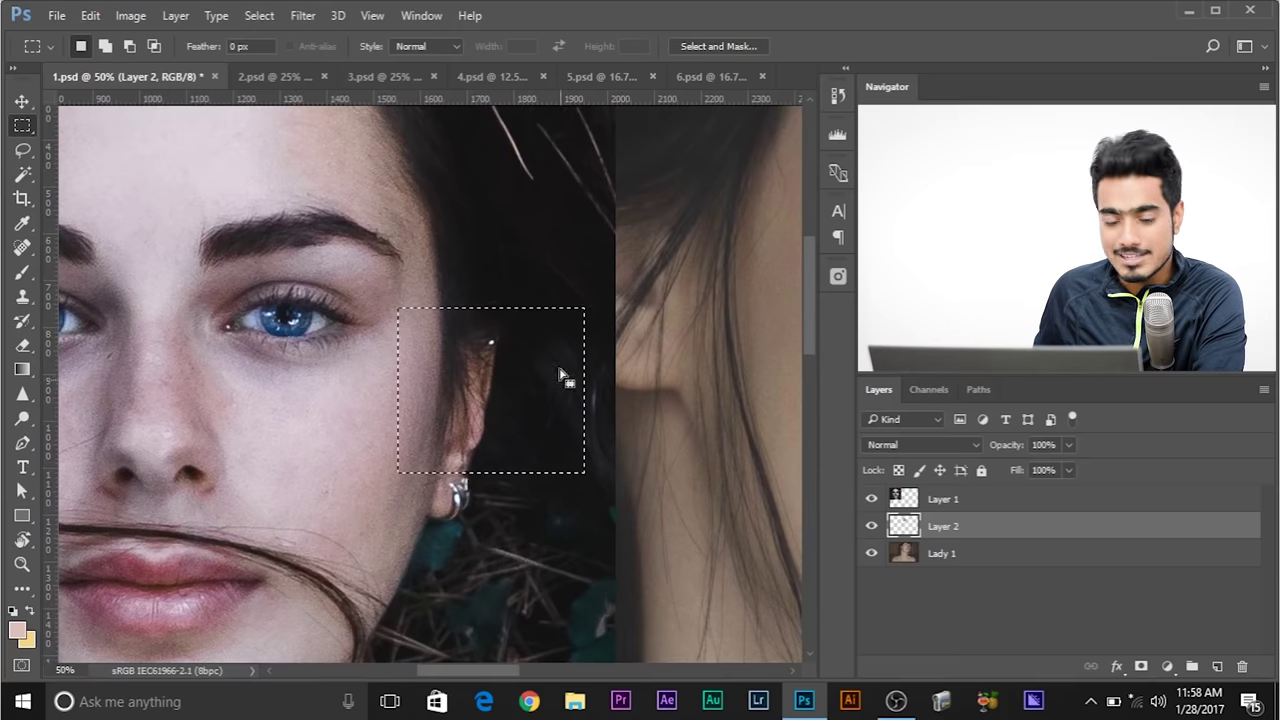
key("ctrl+d")
left_click_drag(345, 402, 442, 289)
mouse_move(361, 255)
left_mouse_down()
mouse_move(394, 529)
mouse_move(296, 261)
left_mouse_up()
left_click(323, 534)
left_click(356, 369)
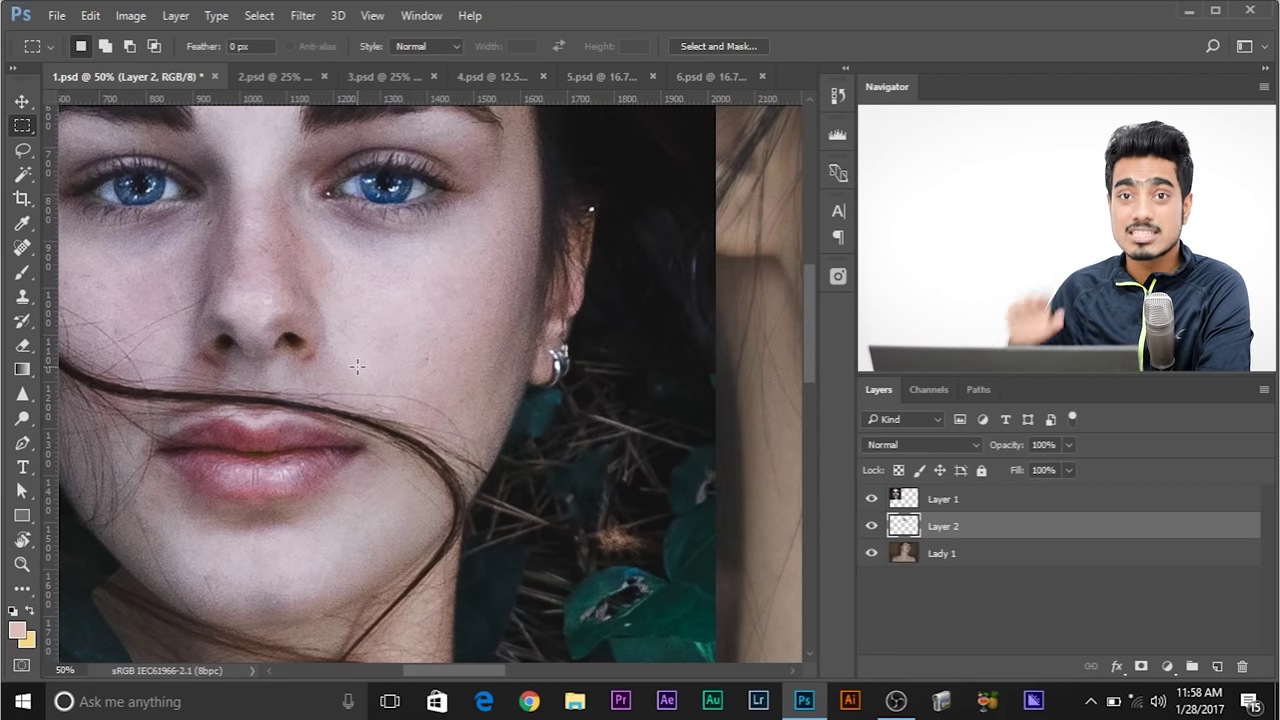
Select a small plain skin patch just below the blue-eyed face's eye
left_click_drag(568, 472, 39, 543)
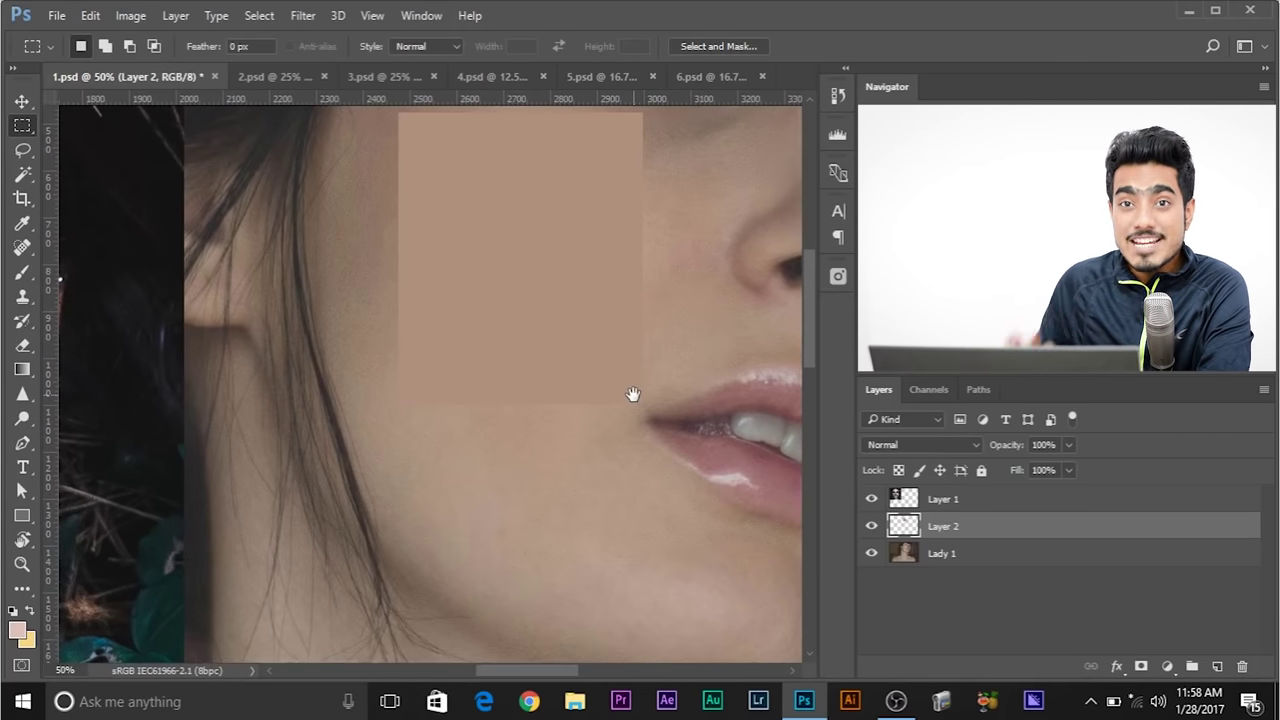
left_click_drag(500, 374, 865, 371)
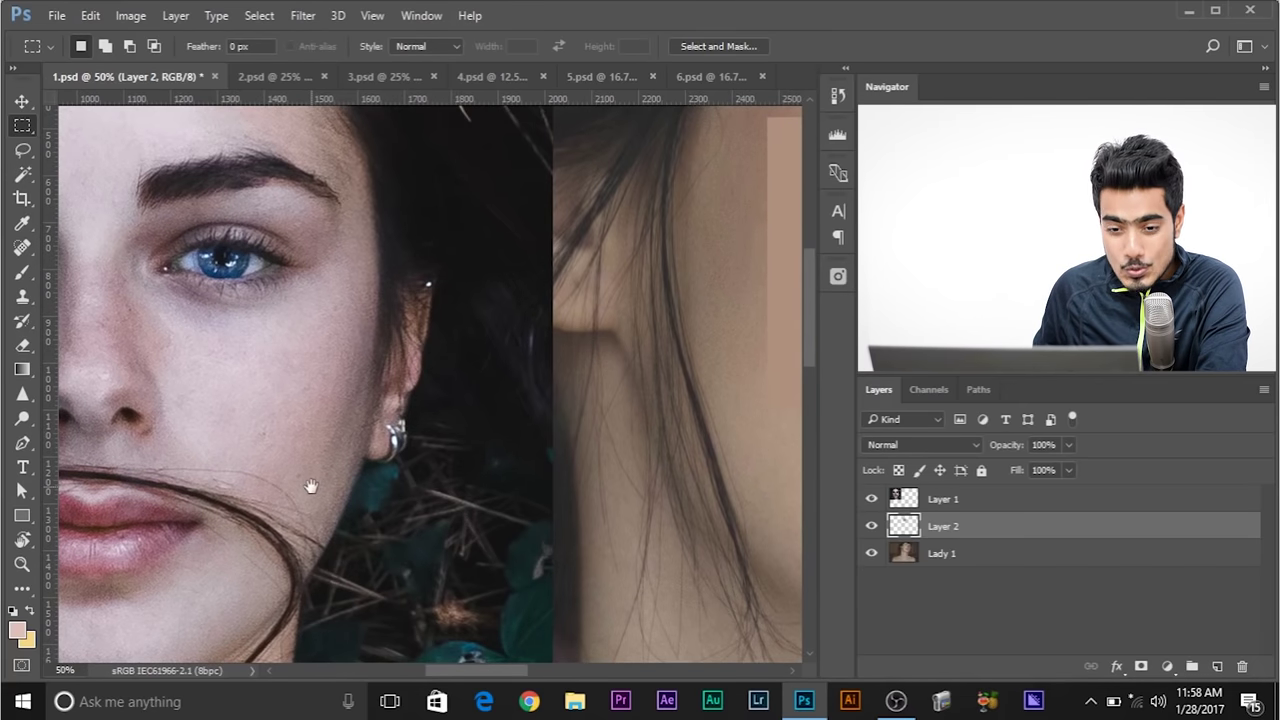
left_click_drag(311, 487, 486, 294)
left_click_drag(380, 277, 450, 468)
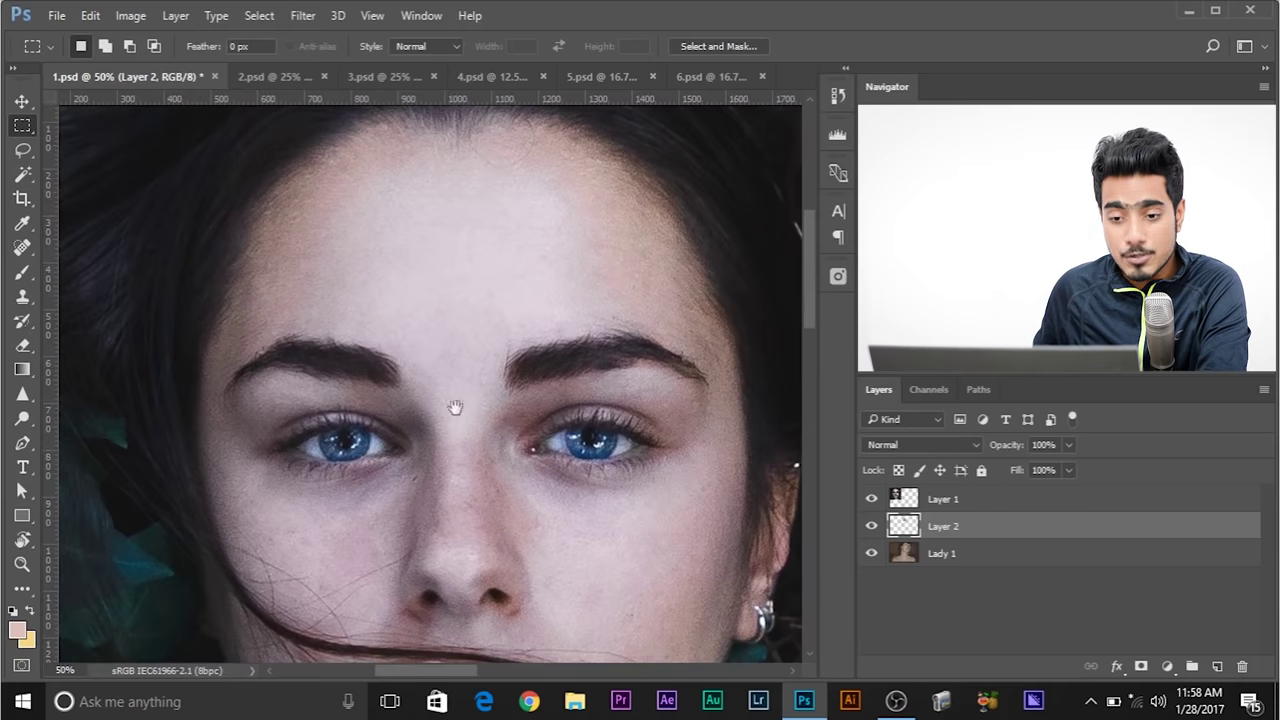
left_click_drag(455, 408, 447, 175)
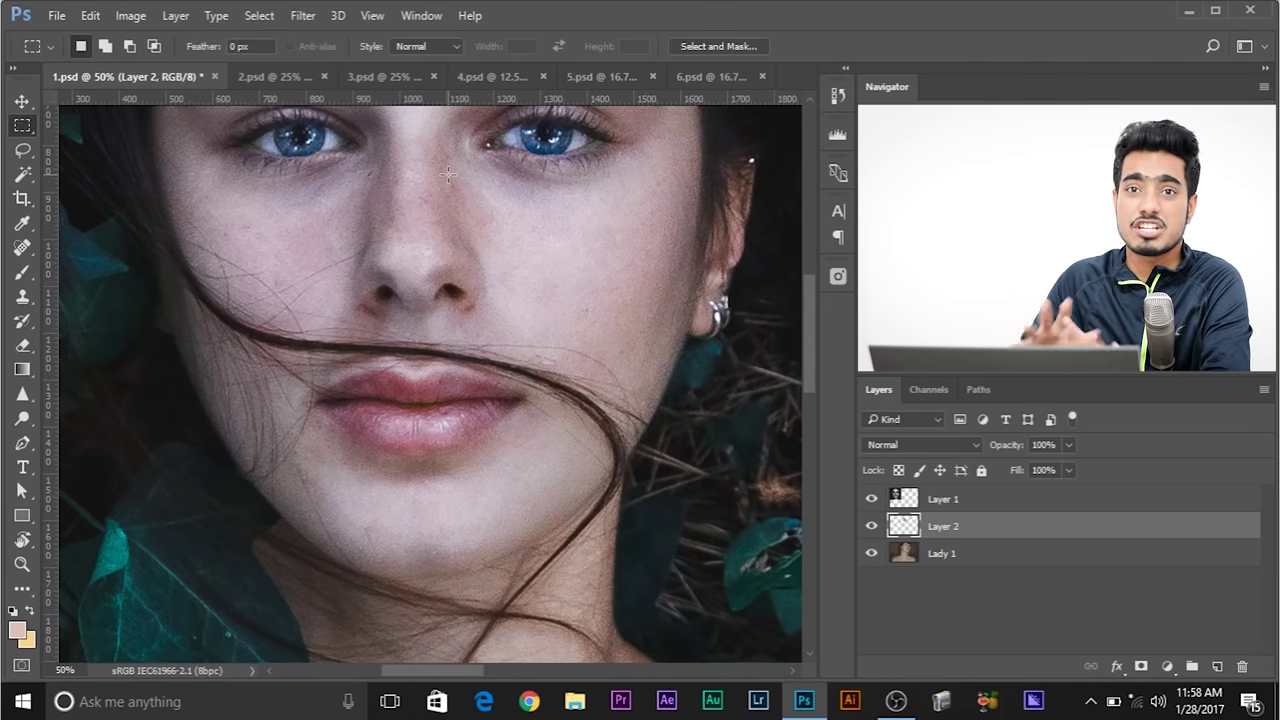
left_click_drag(440, 348, 214, 491)
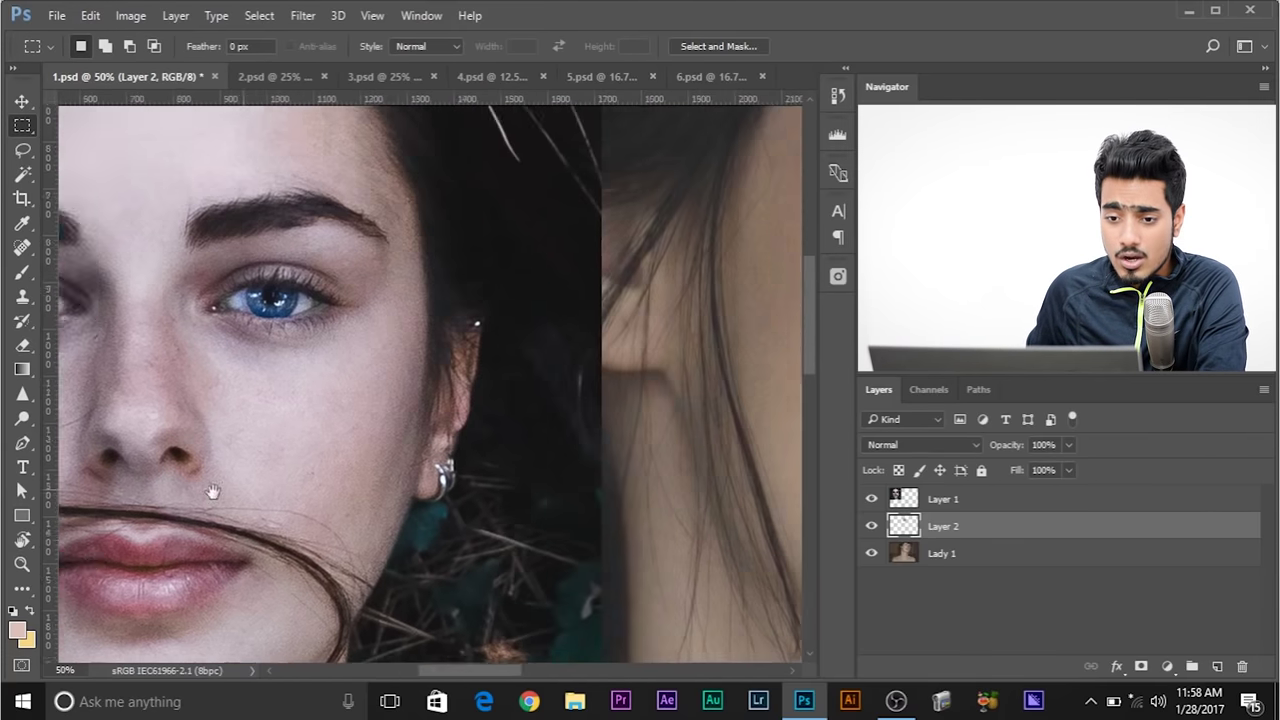
left_click_drag(195, 380, 344, 502)
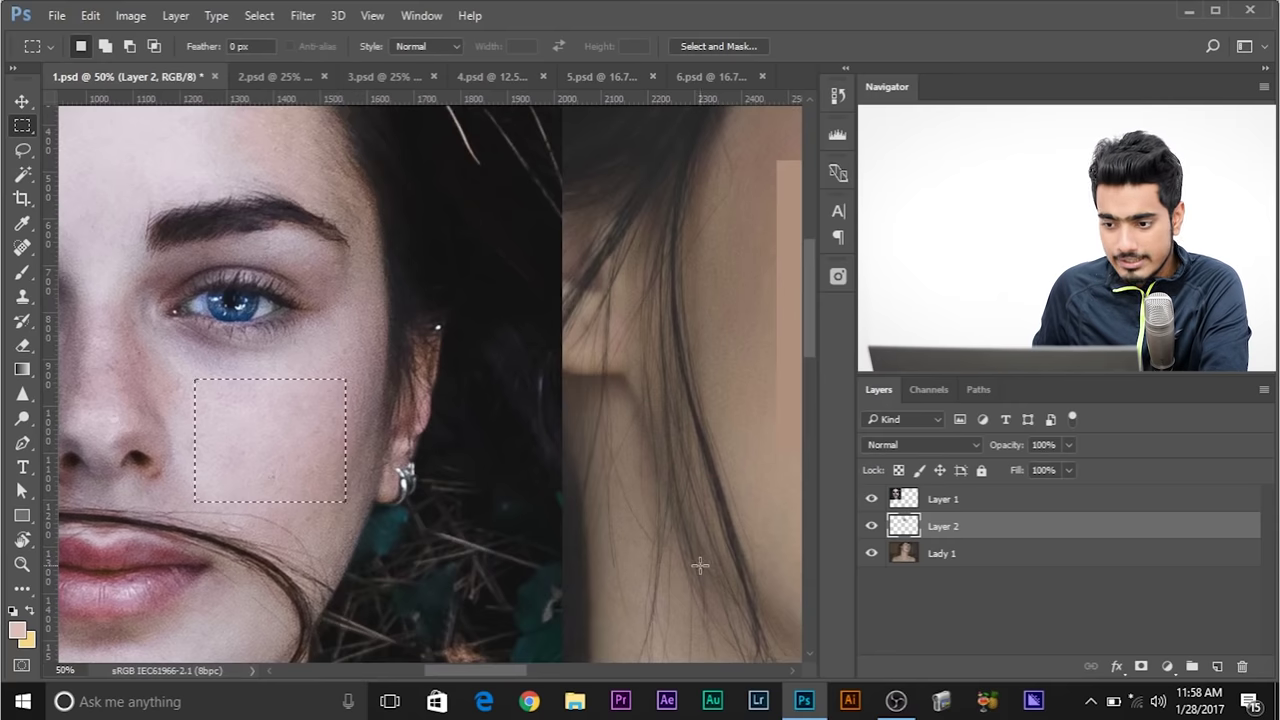
Copy the cheek patch from Layer 1 to Layer 3, hide Layer 1, and average it
left_click(940, 500)
left_click(870, 498)
left_click(870, 498)
left_click(870, 498)
left_click(870, 498)
key("ctrl+j")
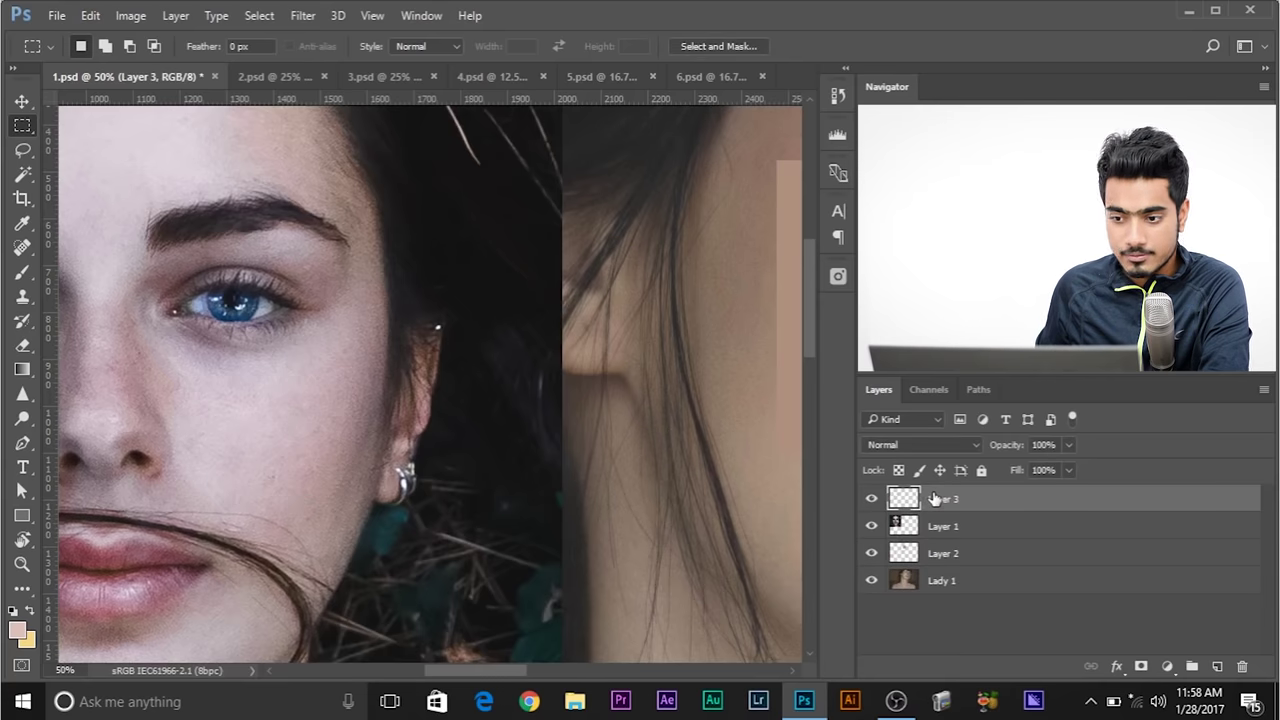
left_click(872, 526)
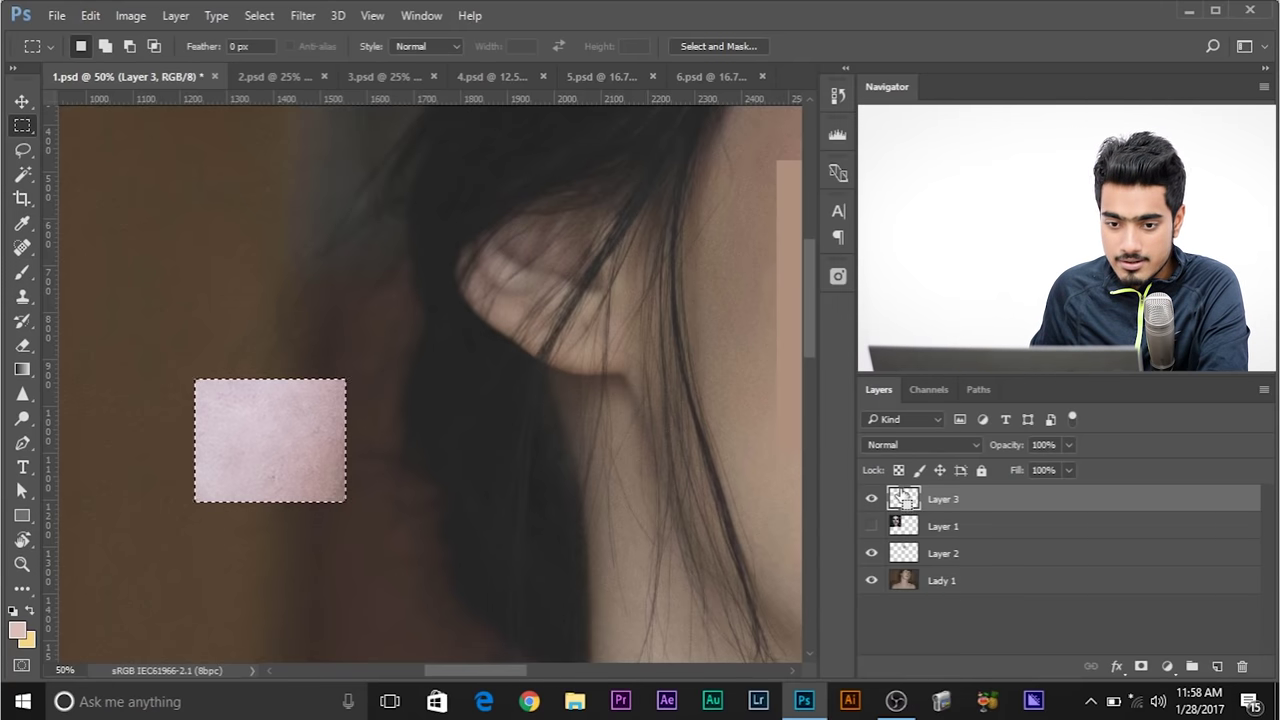
left_click(303, 15)
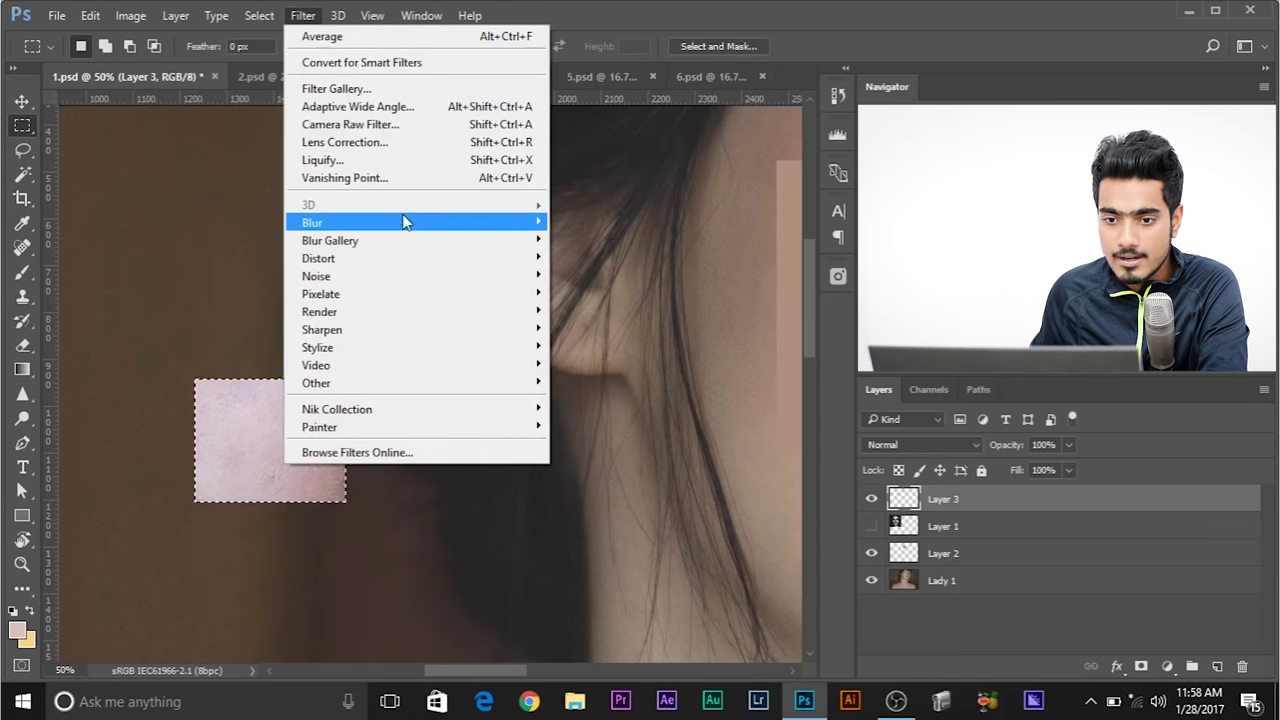
mouse_move(405, 222)
left_click(584, 220)
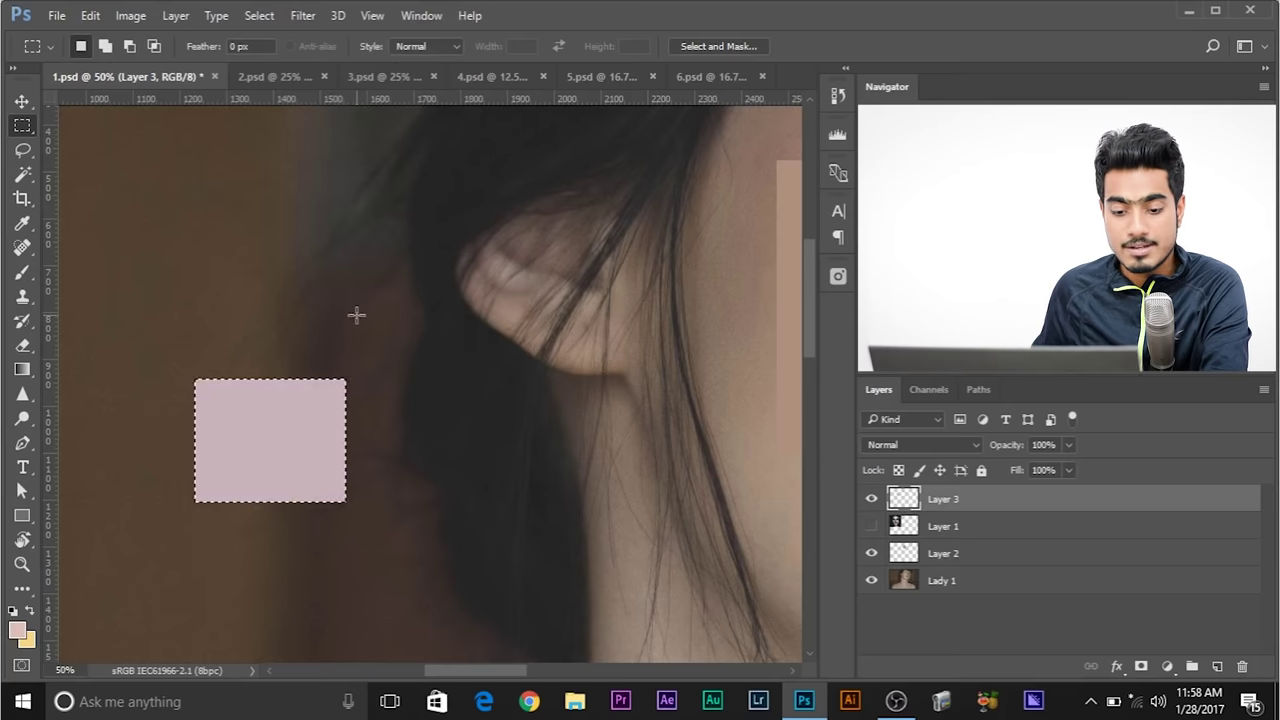
left_click_drag(557, 423, 409, 403)
Hide the Lady 1 portrait so only the two flat colour patches show
left_click_drag(168, 430, 543, 349)
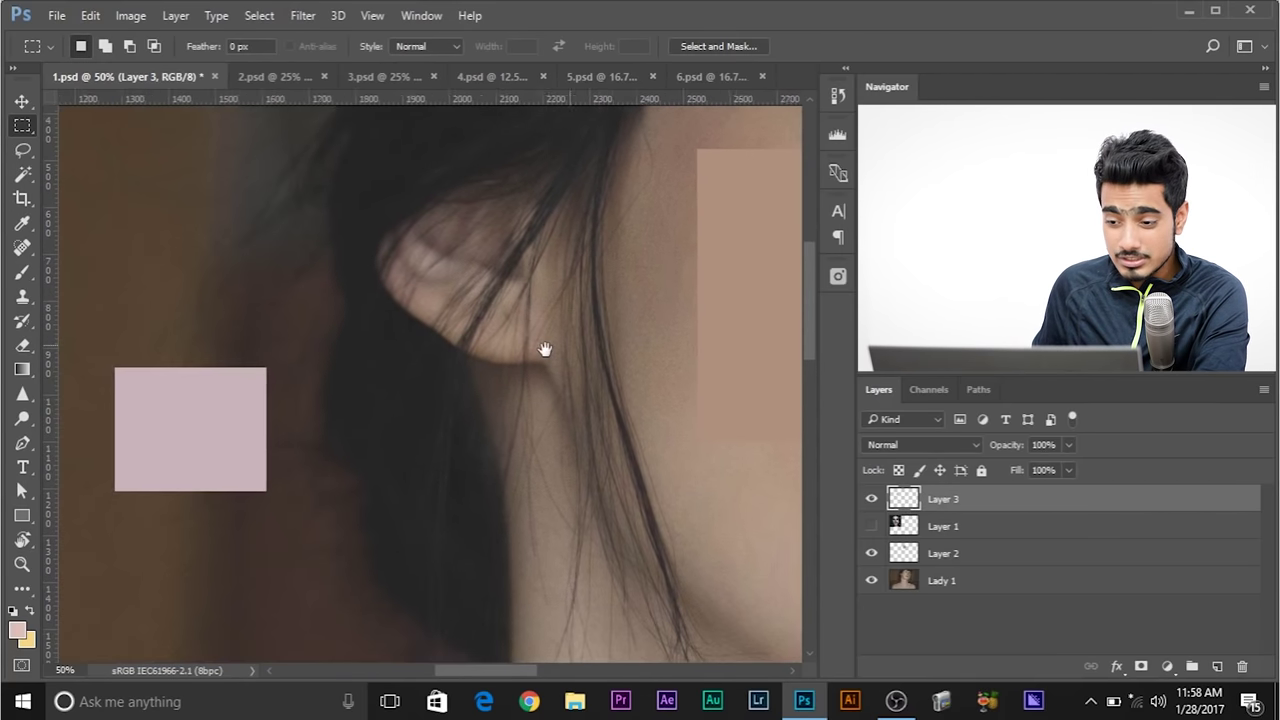
left_click(872, 582)
left_click_drag(414, 386, 336, 427)
left_click_drag(680, 403, 671, 357)
Rename Layer 2 to Strip1 and Layer 3 to Strip2
double_click(955, 555)
type("Strip1")
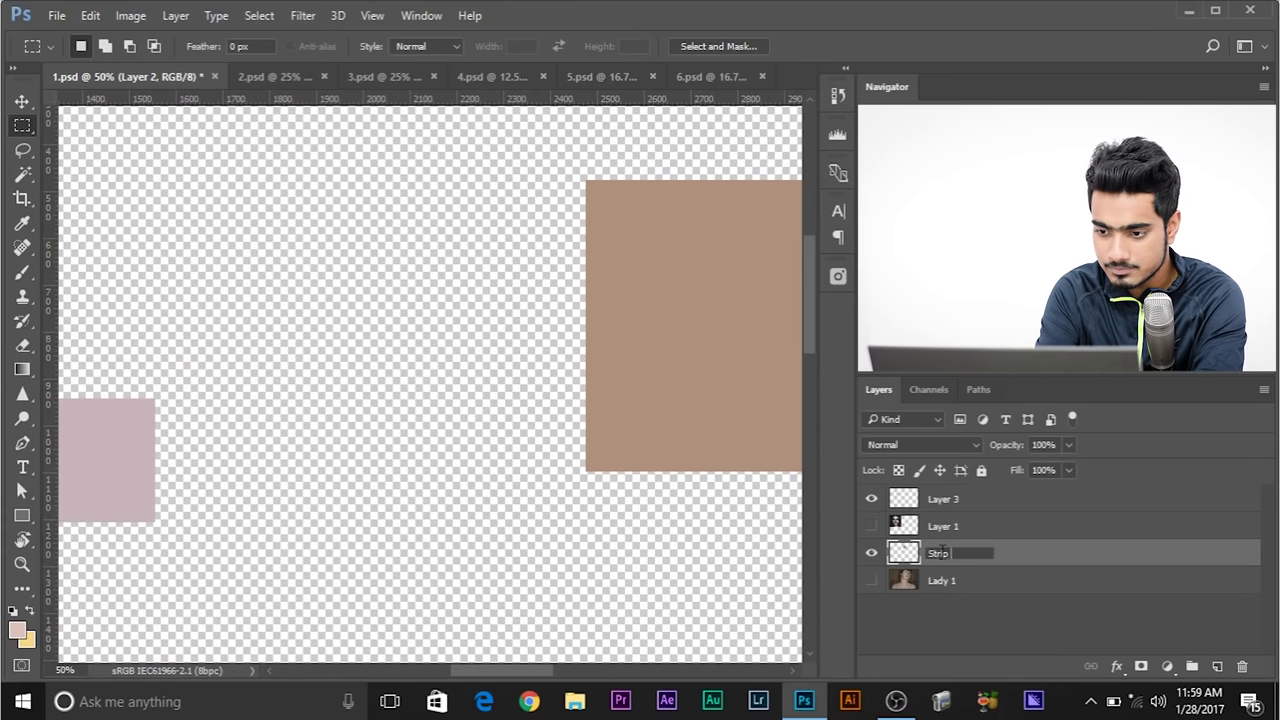
key("Return")
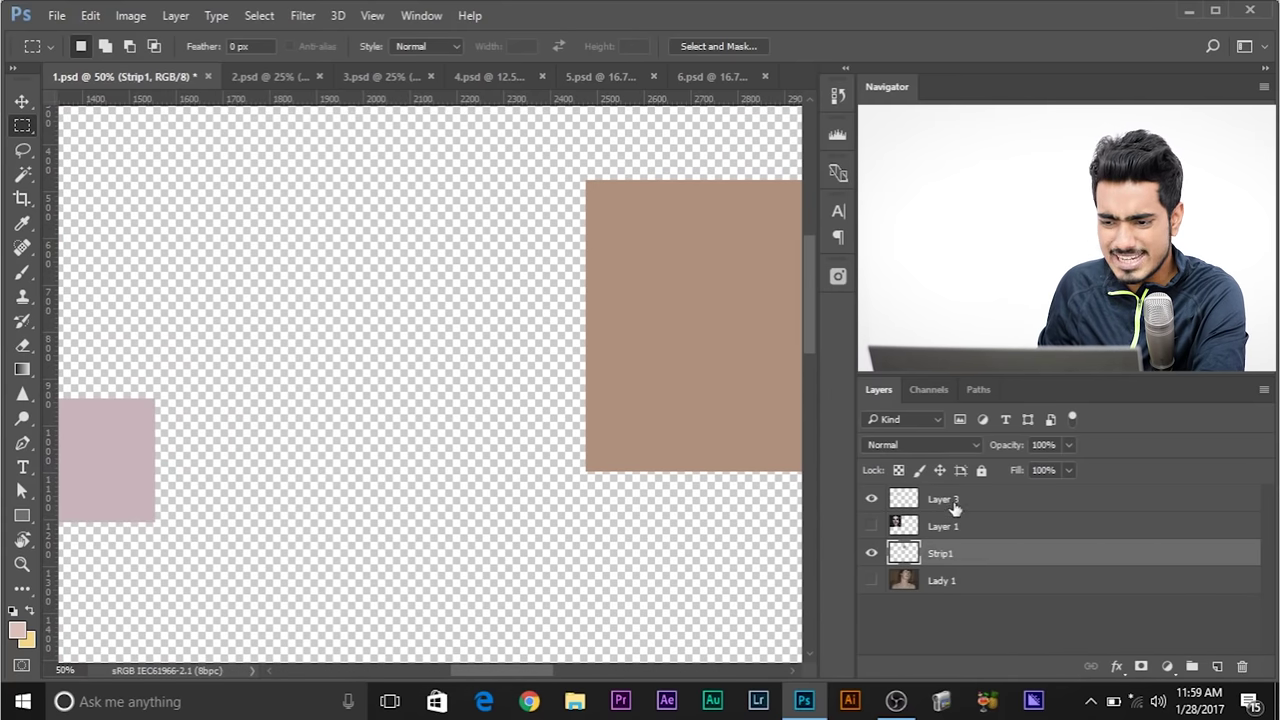
double_click(948, 509)
type("Strip2")
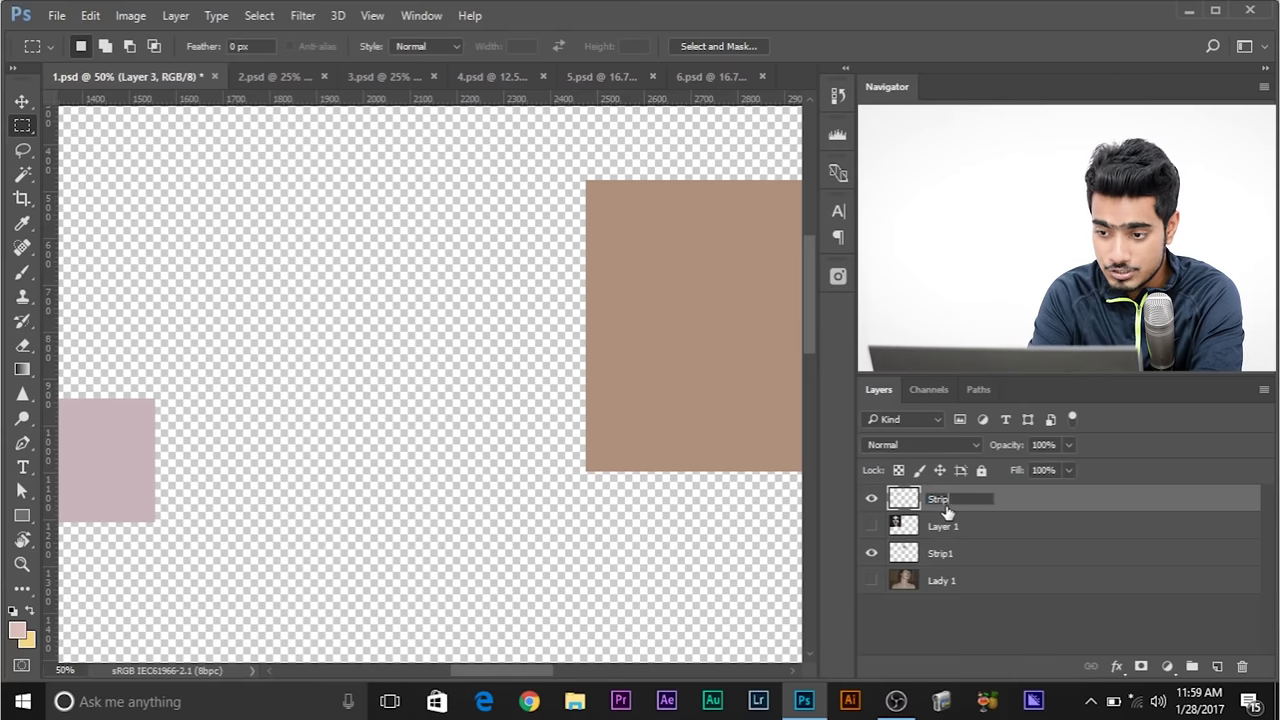
key("Return")
Move the pink Strip2 patch right beside the brown Strip1 patch
left_click_drag(359, 401, 296, 411)
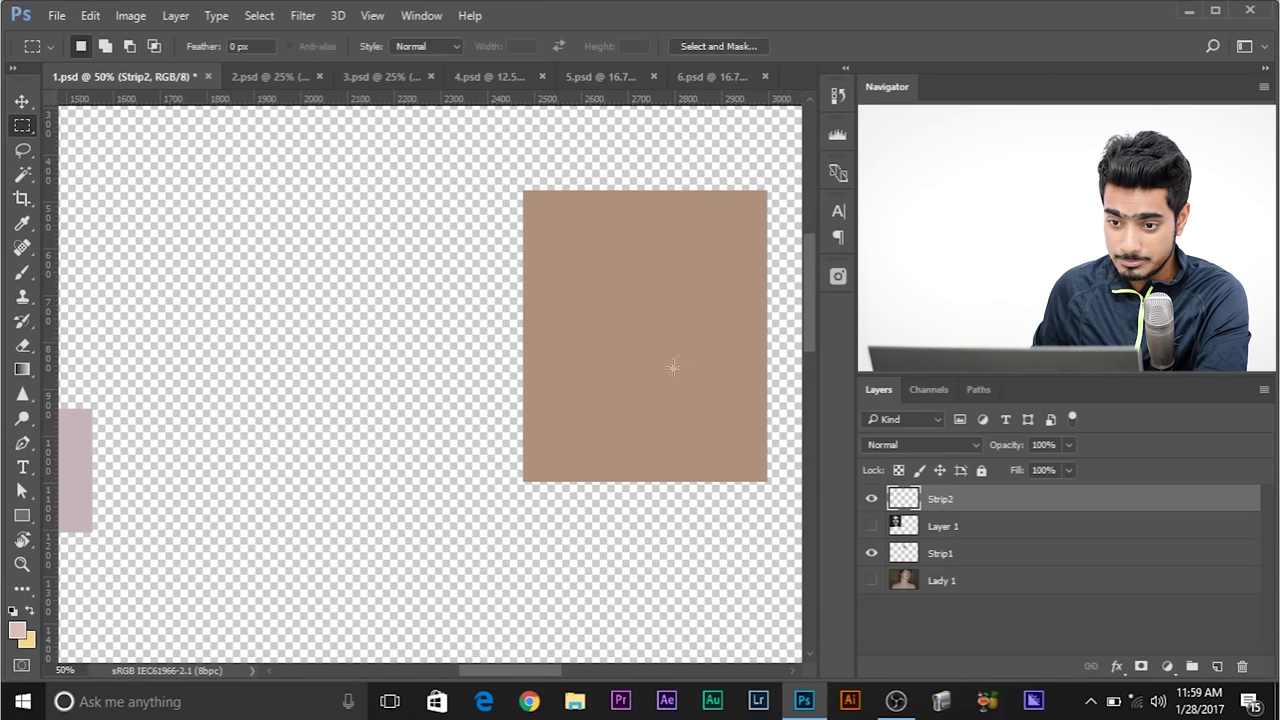
left_click_drag(671, 369, 717, 349)
left_click_drag(650, 277, 487, 344)
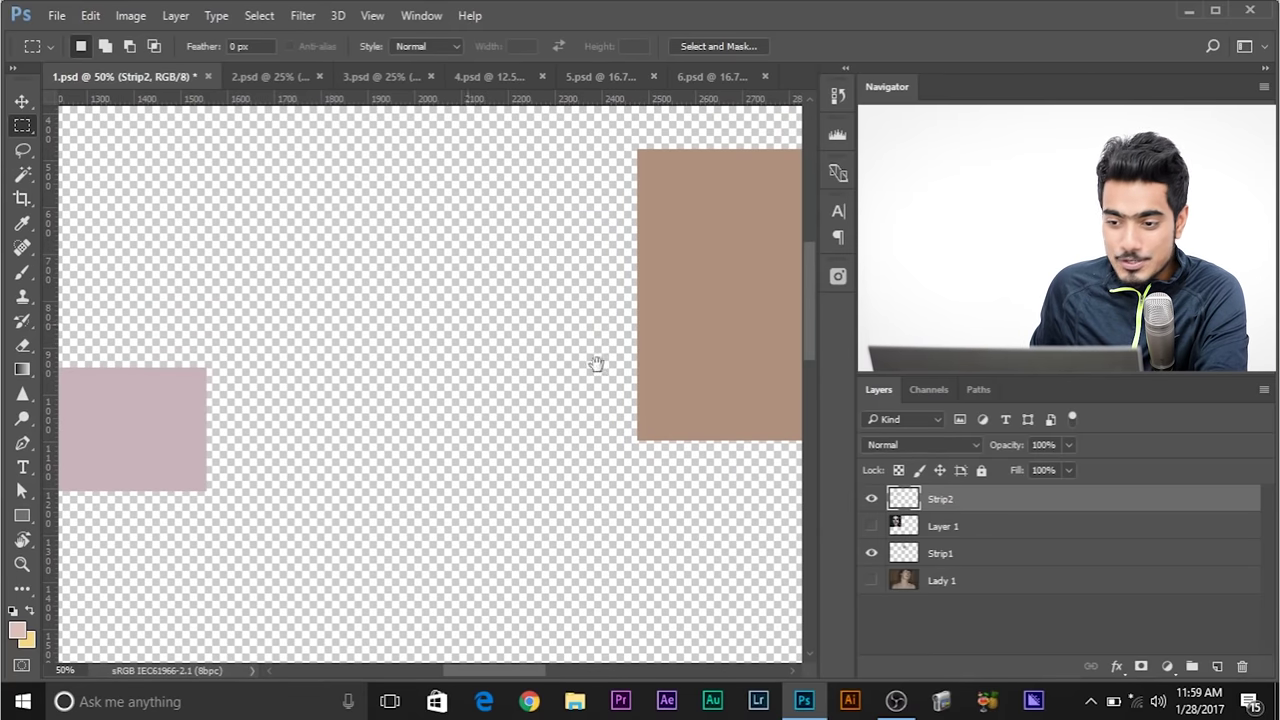
left_click(22, 103)
left_click_drag(150, 419, 560, 304)
left_click_drag(715, 305, 449, 380)
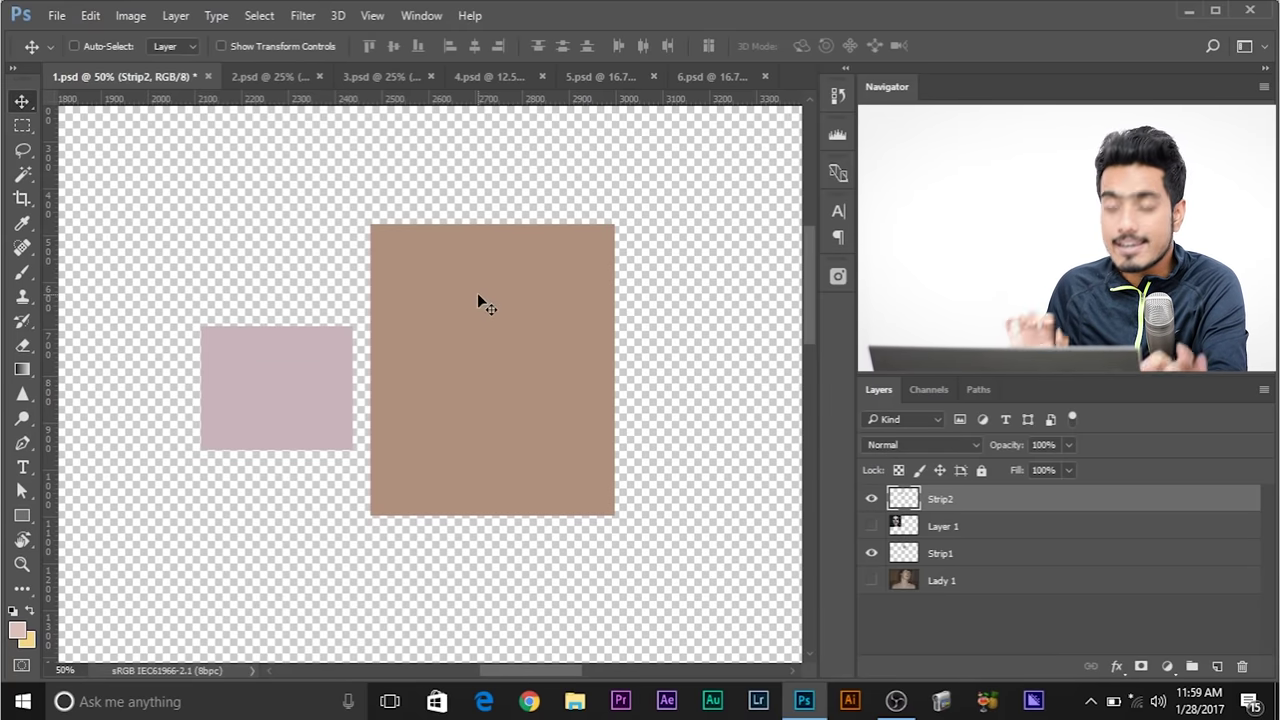
left_click(1166, 668)
left_click(1170, 667)
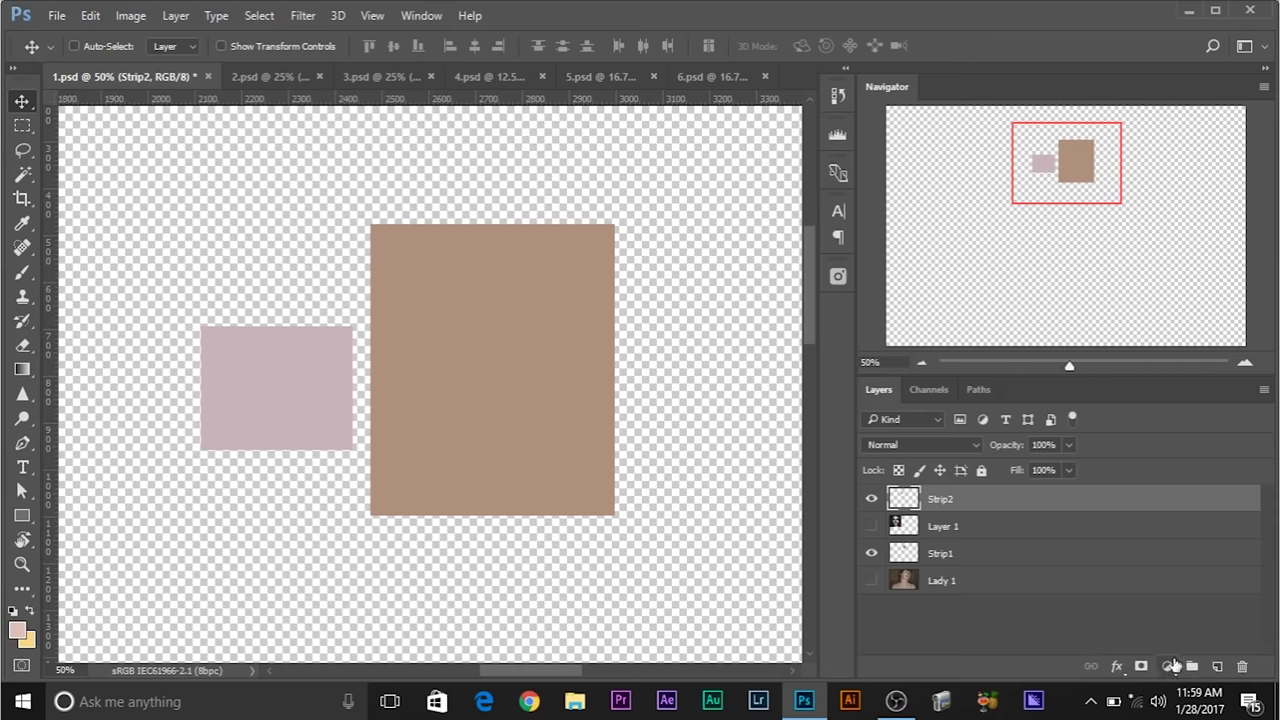
Add a Curves adjustment layer above Strip2 and dock its Properties panel
left_click(1169, 667)
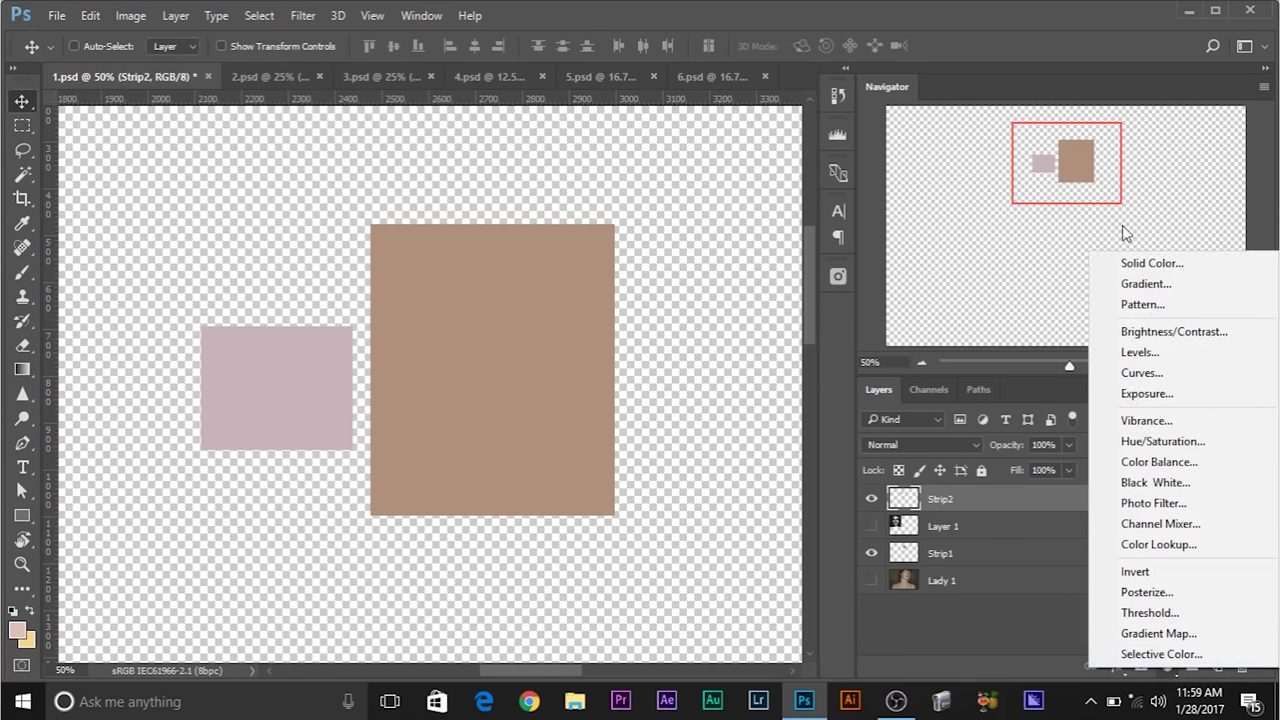
left_click(1141, 372)
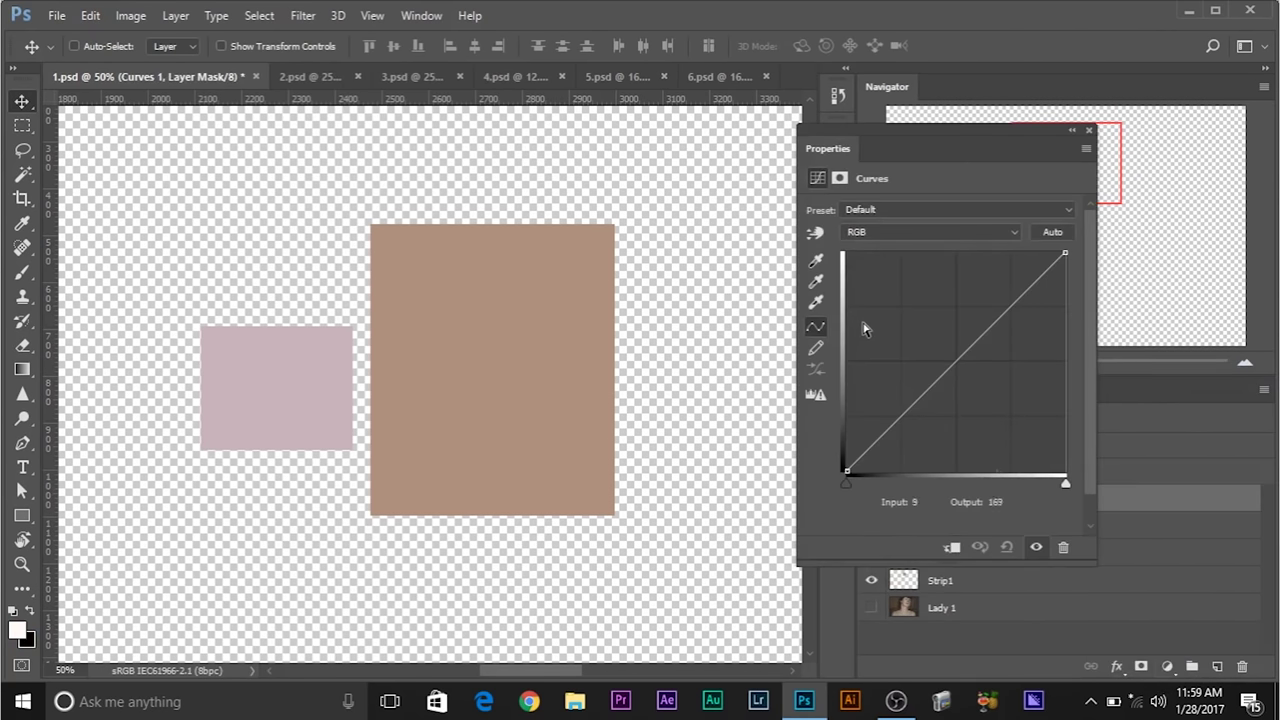
left_click_drag(832, 151, 818, 125)
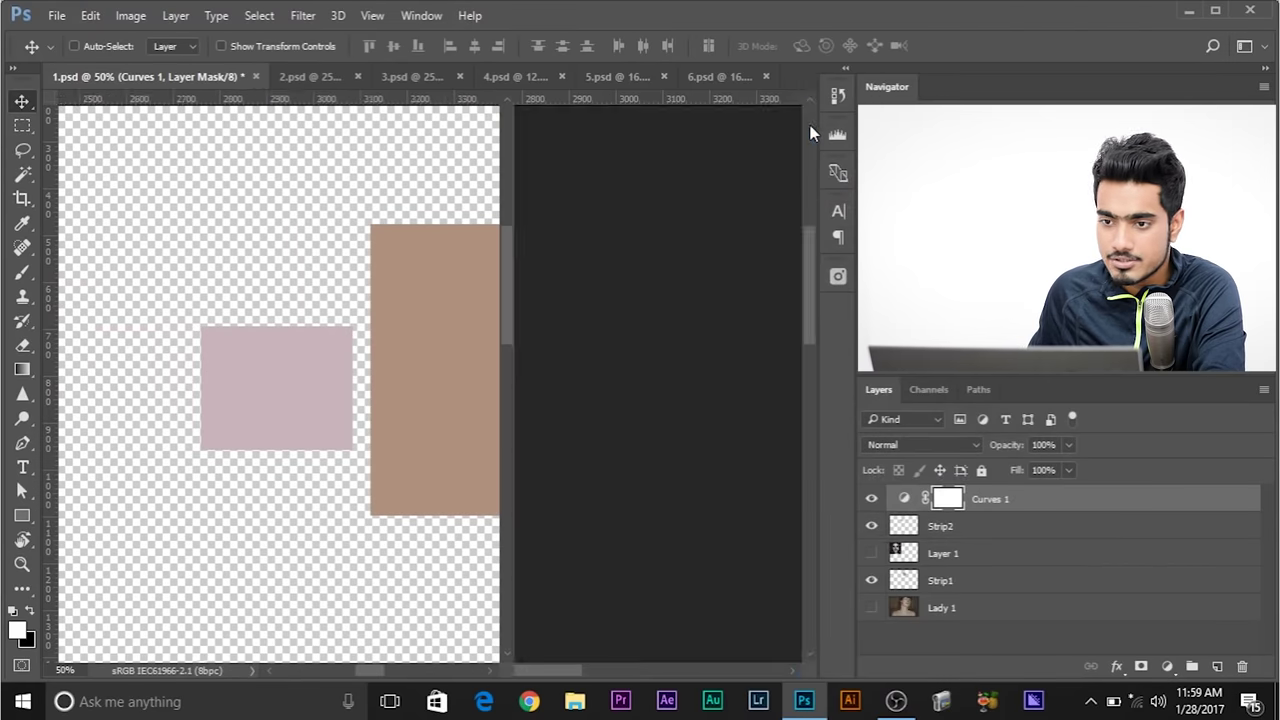
left_click_drag(446, 320, 330, 339)
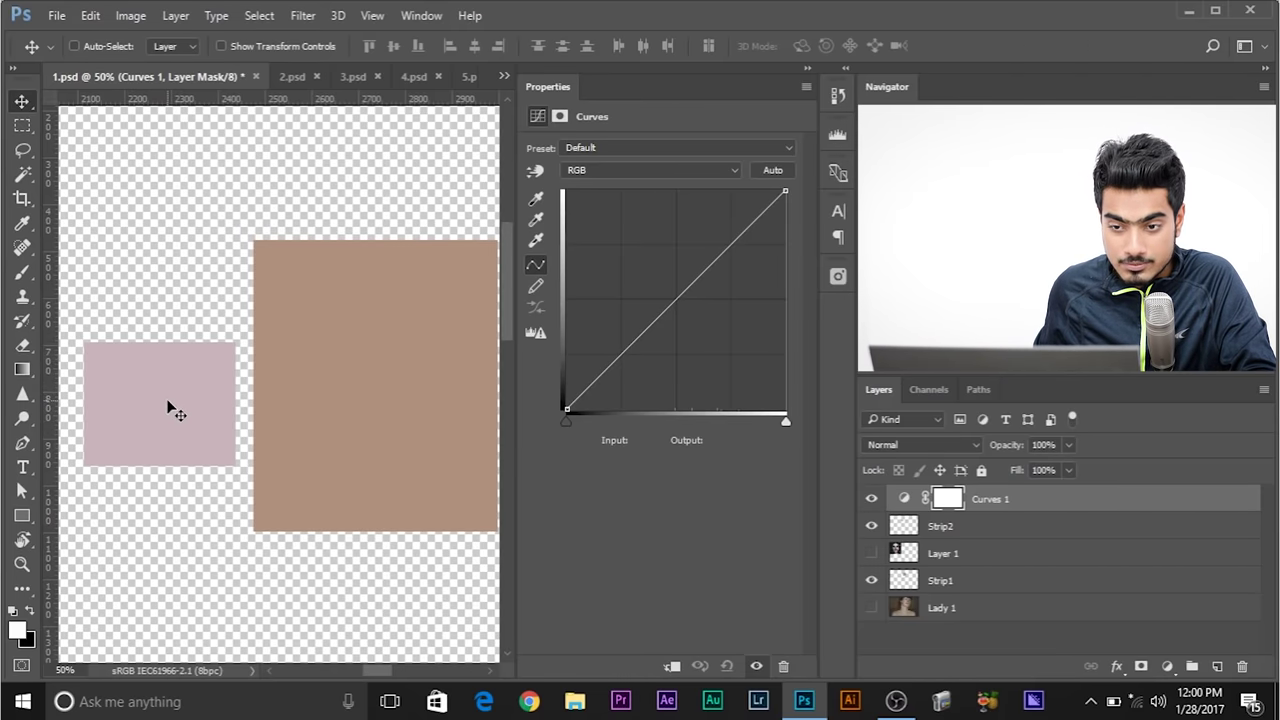
Sample the pink patch (R 200, G 179, B 186) with the Curves targeted tool; dock Info below Properties
left_click(535, 171)
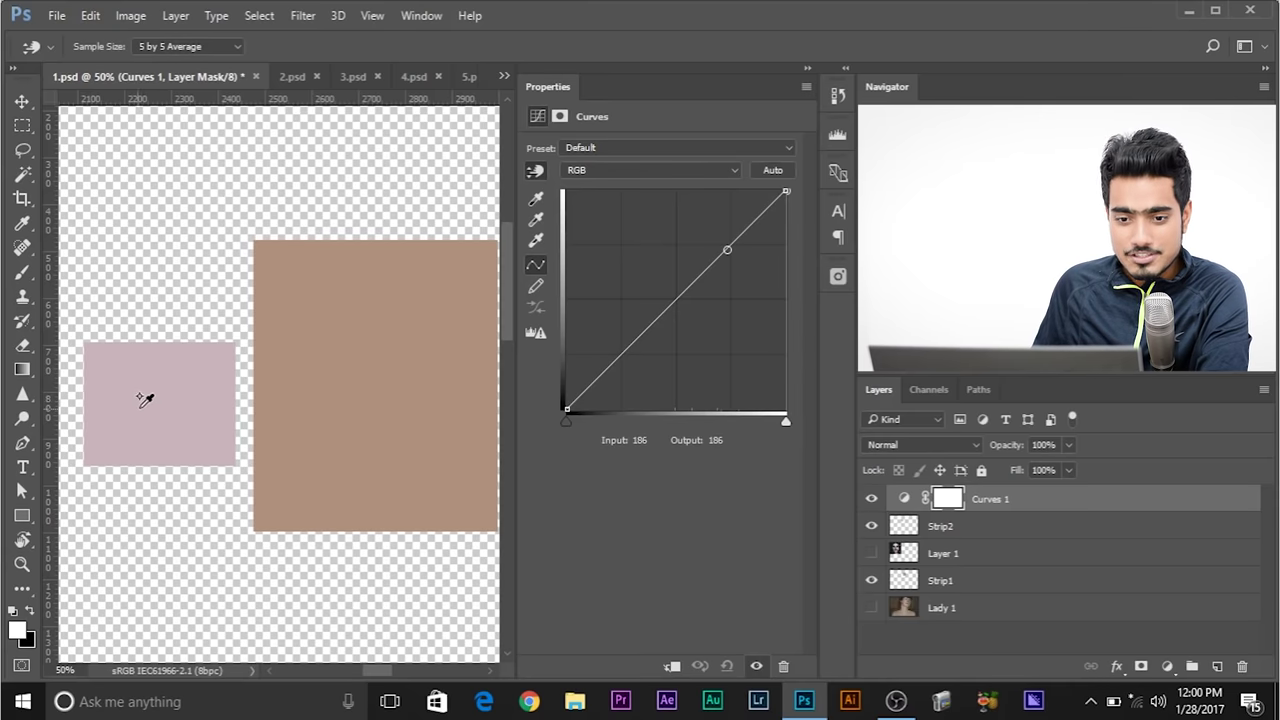
left_click(160, 410, "shift")
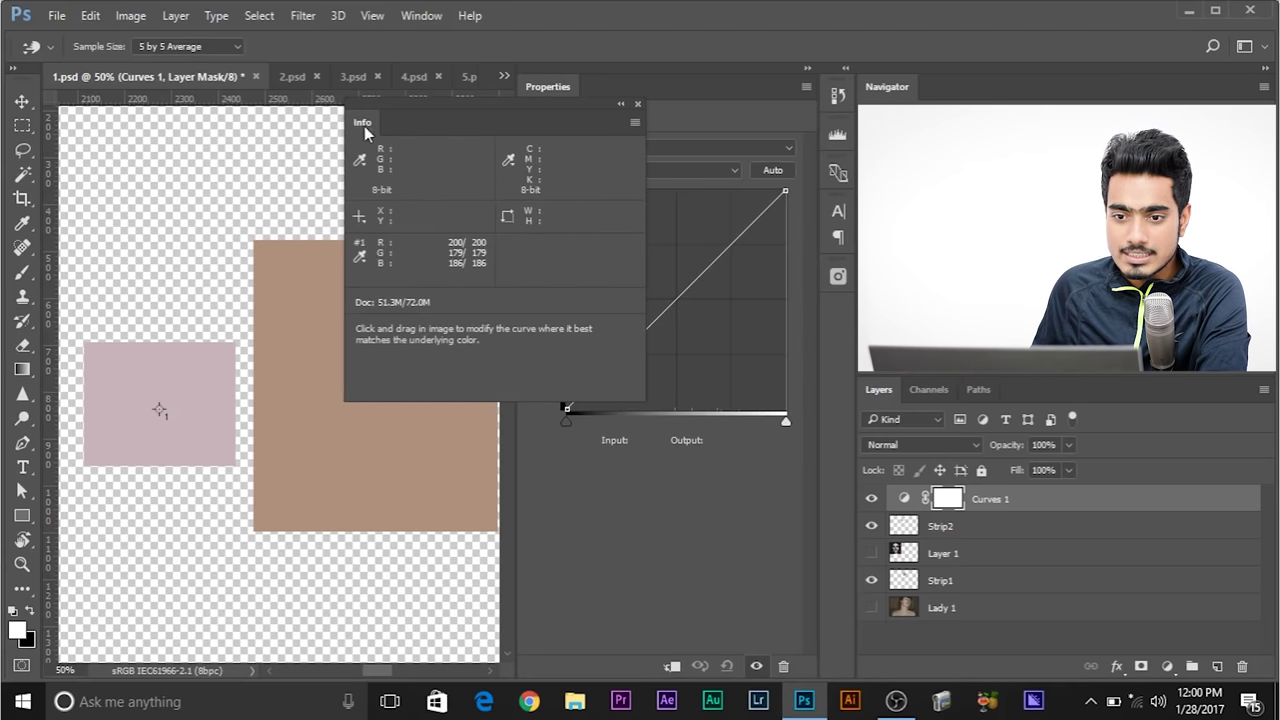
left_click_drag(362, 122, 603, 666)
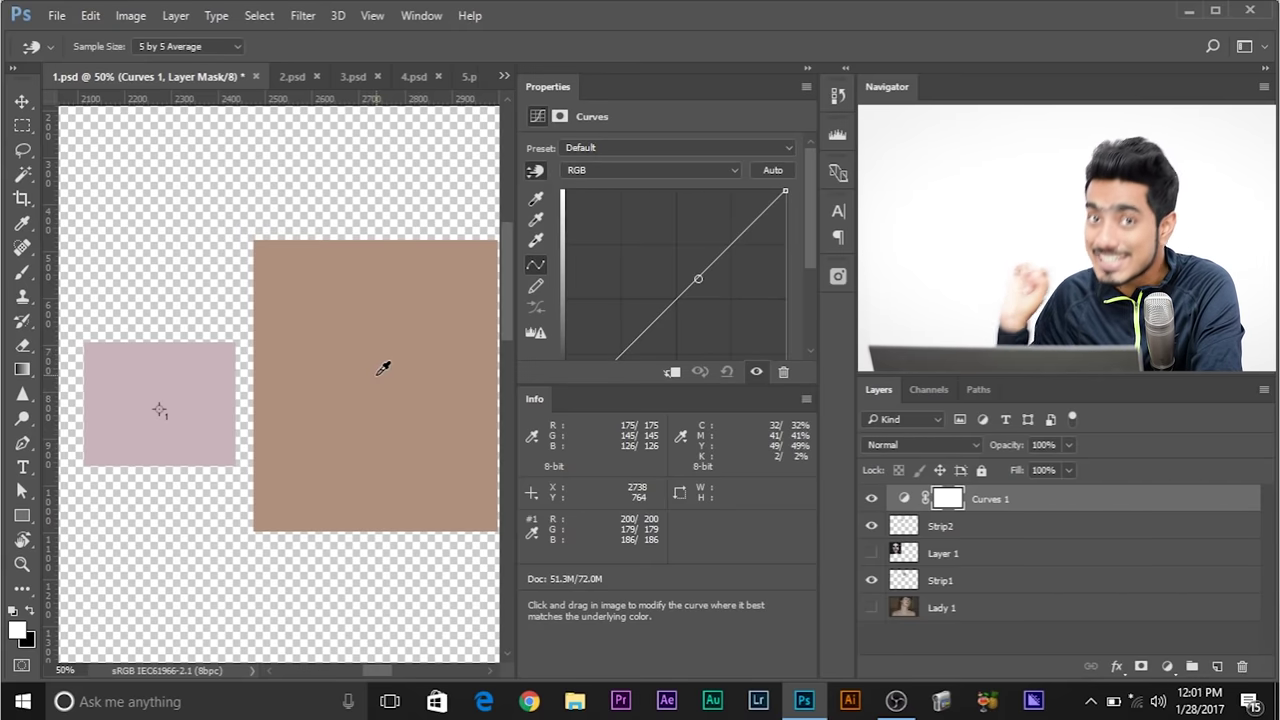
scroll(620, 300, "down", 2)
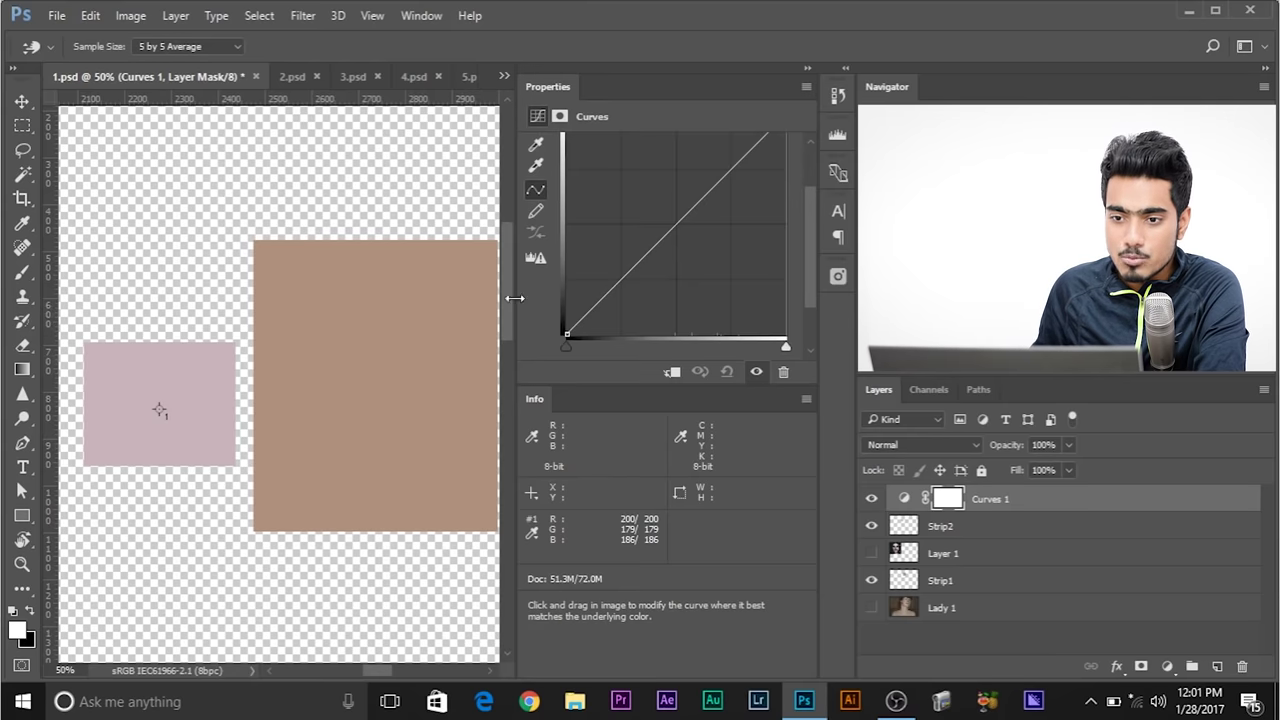
Re-enable the Curves targeted-adjustment tool for adjusting the curve from the image
scroll(572, 280, "up", 2)
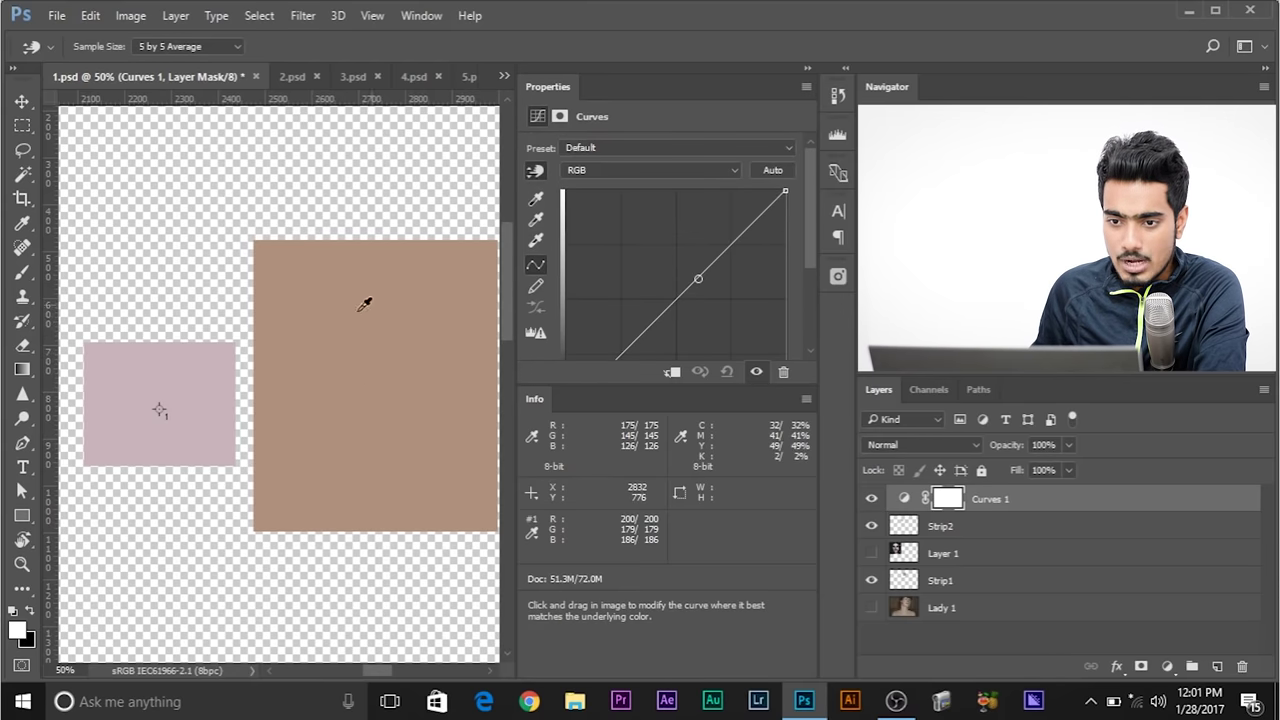
left_click(536, 171)
left_click(536, 171)
left_click(537, 169)
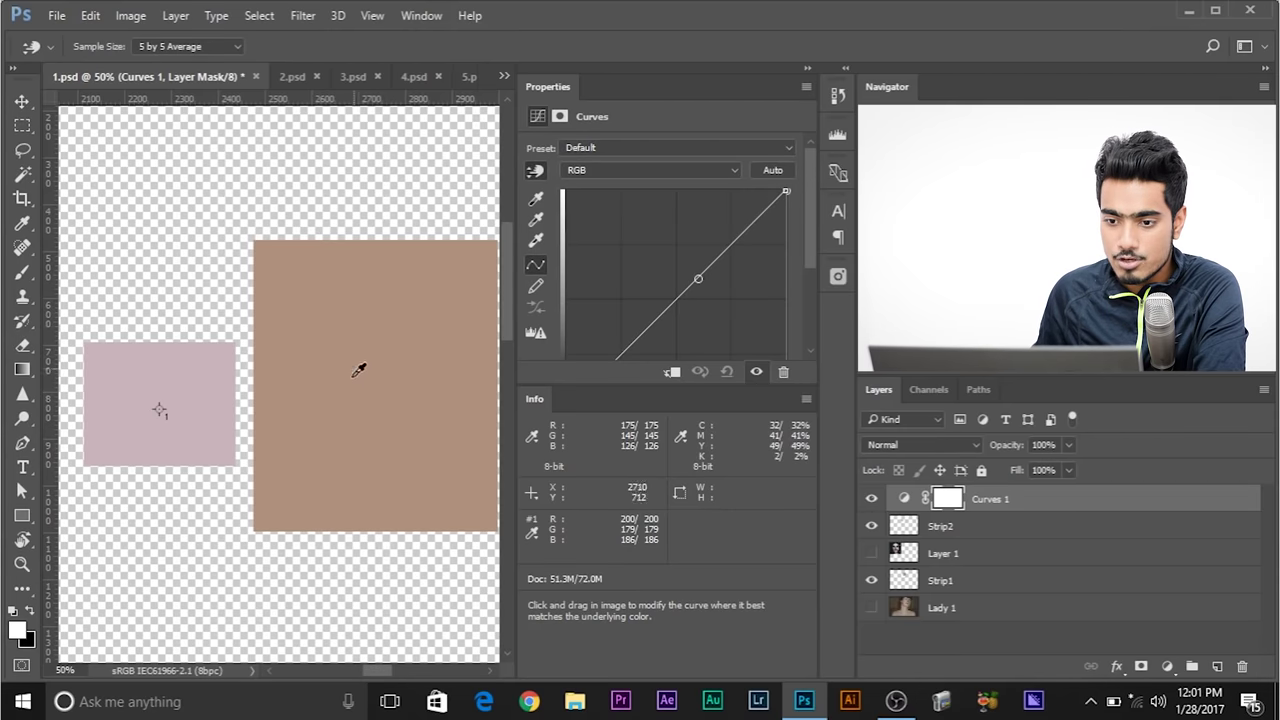
scroll(581, 289, "down", 2)
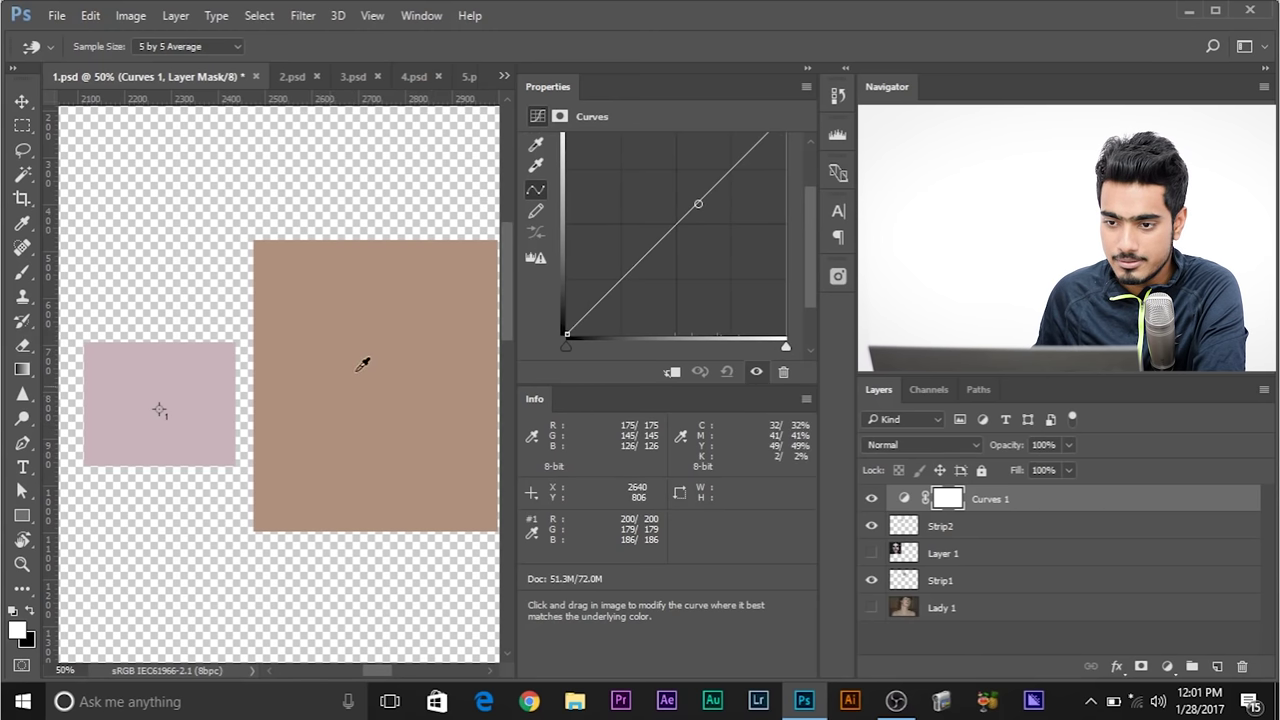
scroll(668, 245, "up", 2)
Inspect the Red, Blue and Green channel curves, then return to the combined RGB curve
left_click(650, 170)
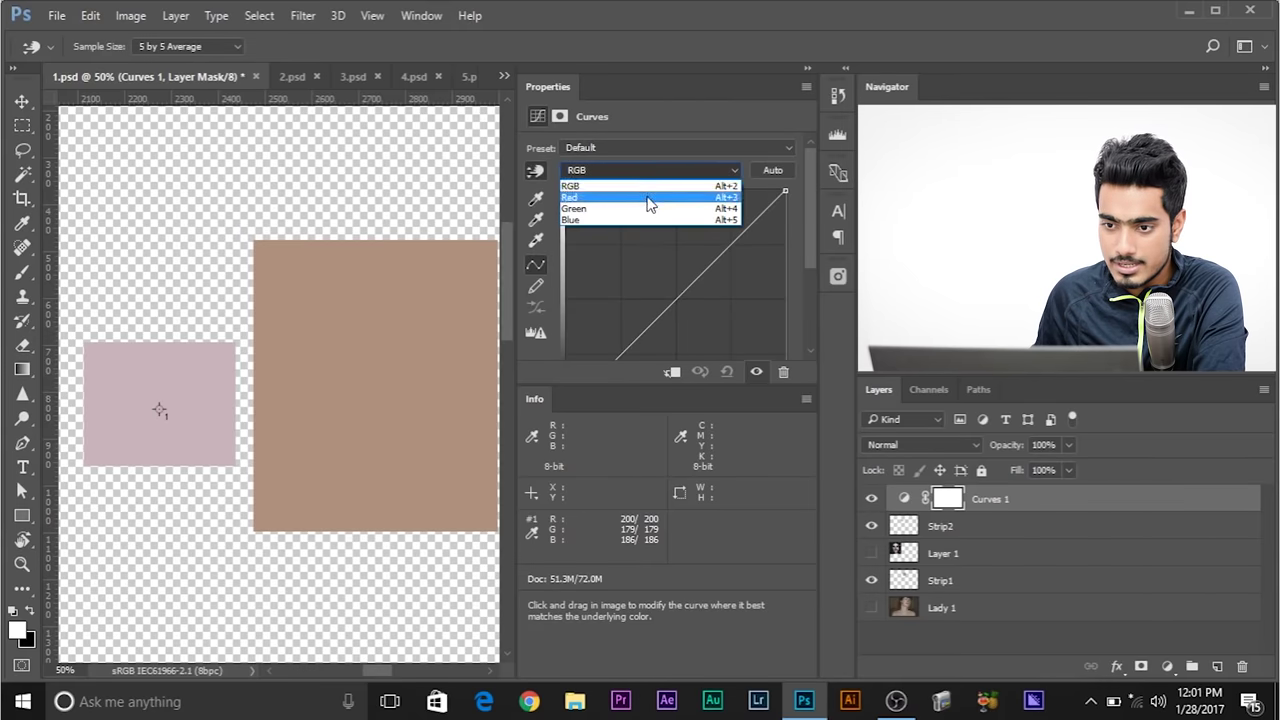
left_click(645, 189)
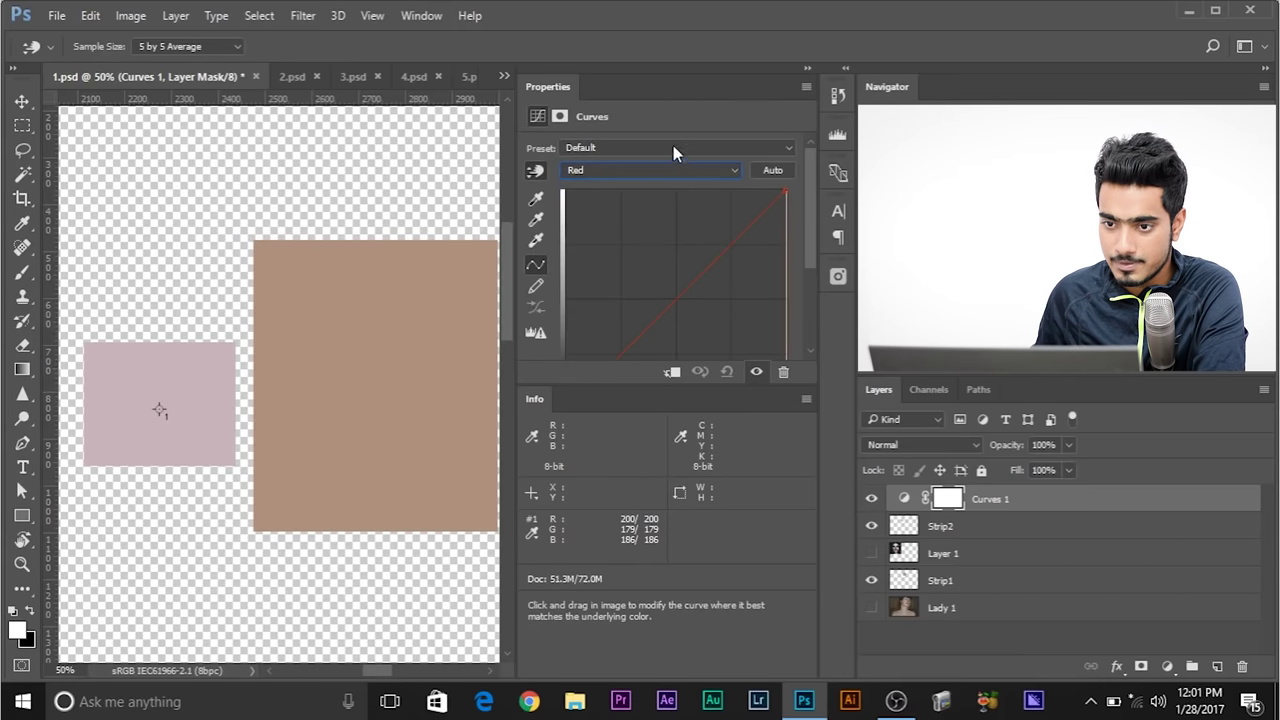
left_click(660, 170)
left_click(656, 219)
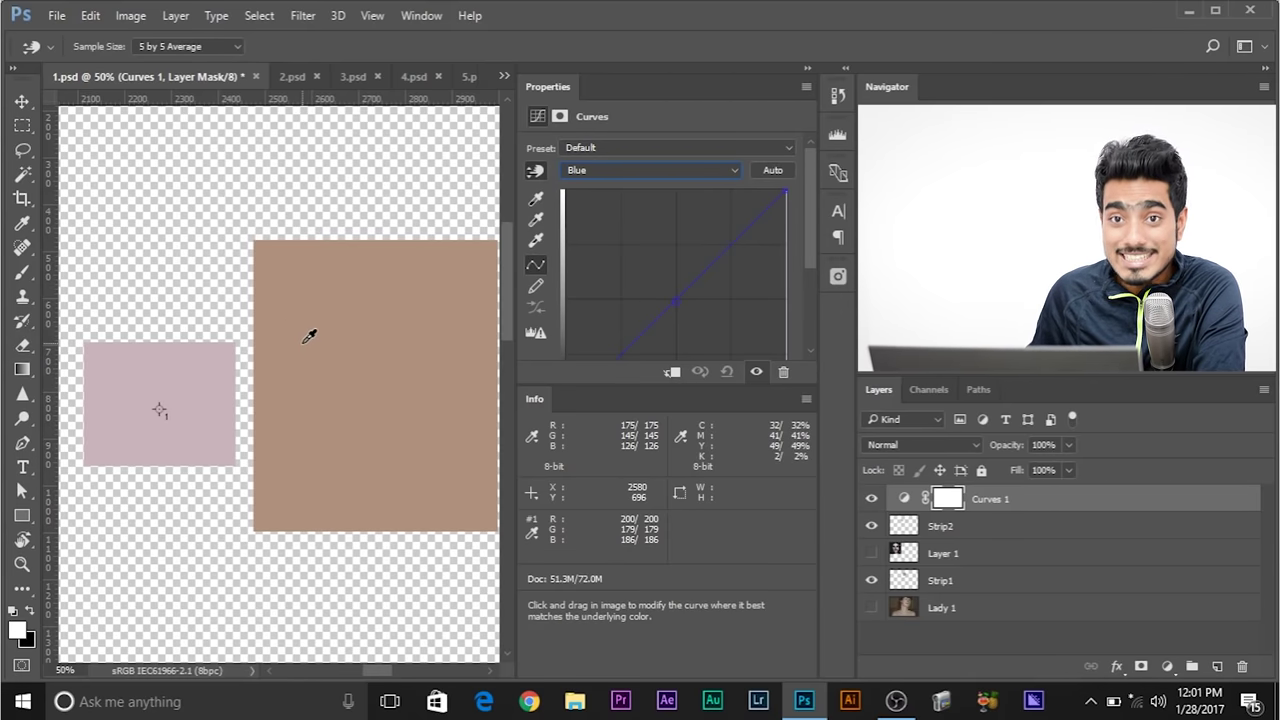
left_click(663, 168)
left_click(652, 208)
left_click(639, 171)
left_click(642, 208)
left_click(641, 171)
left_click(641, 196)
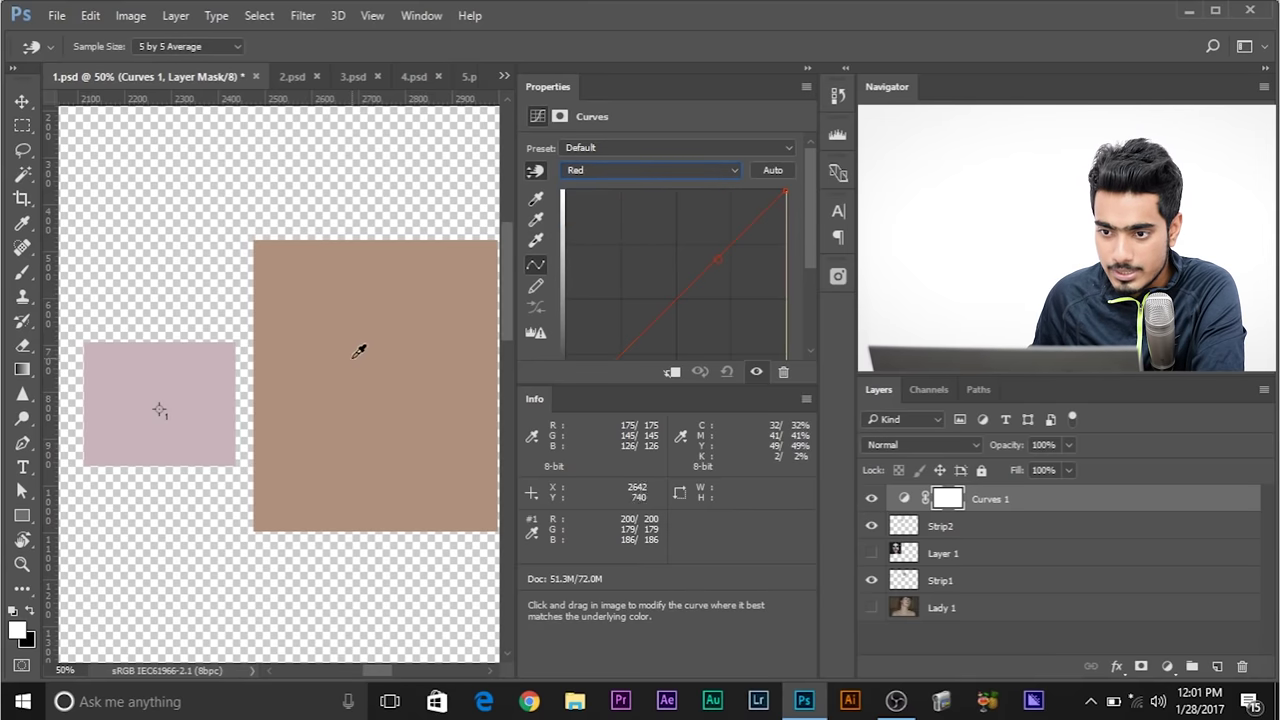
left_click(640, 170)
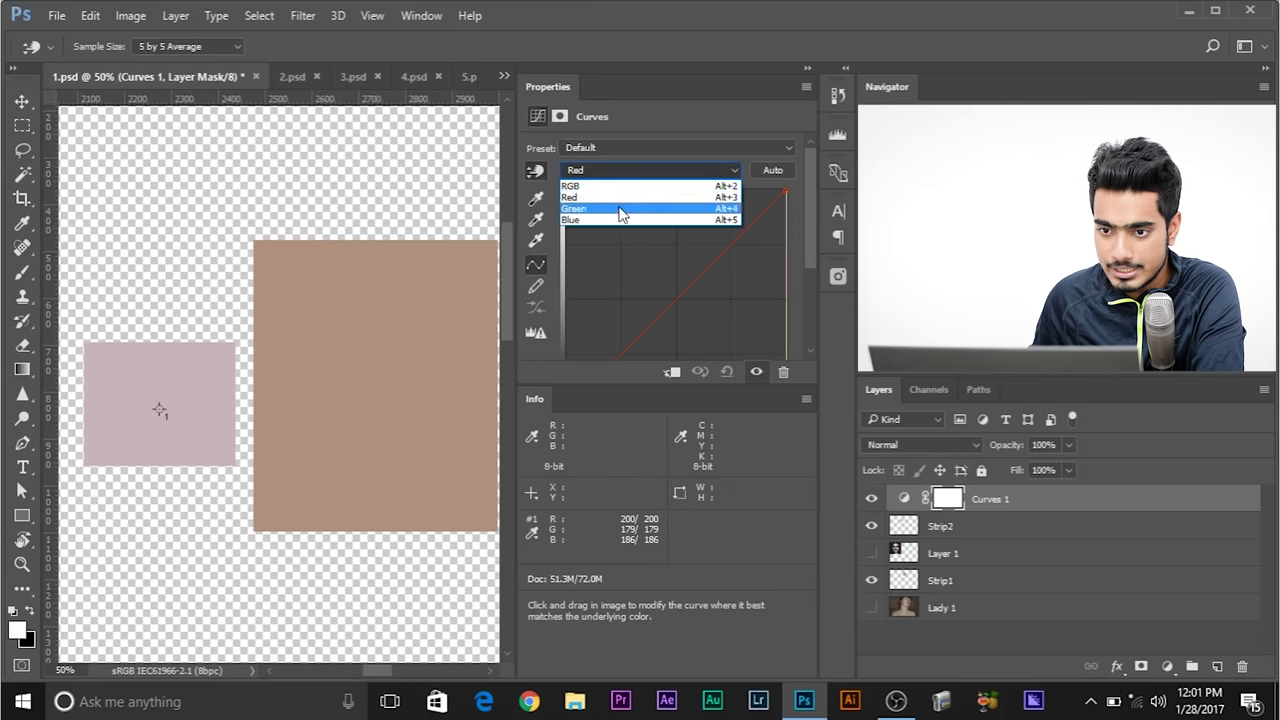
left_click(640, 208)
scroll(700, 285, "down", 3)
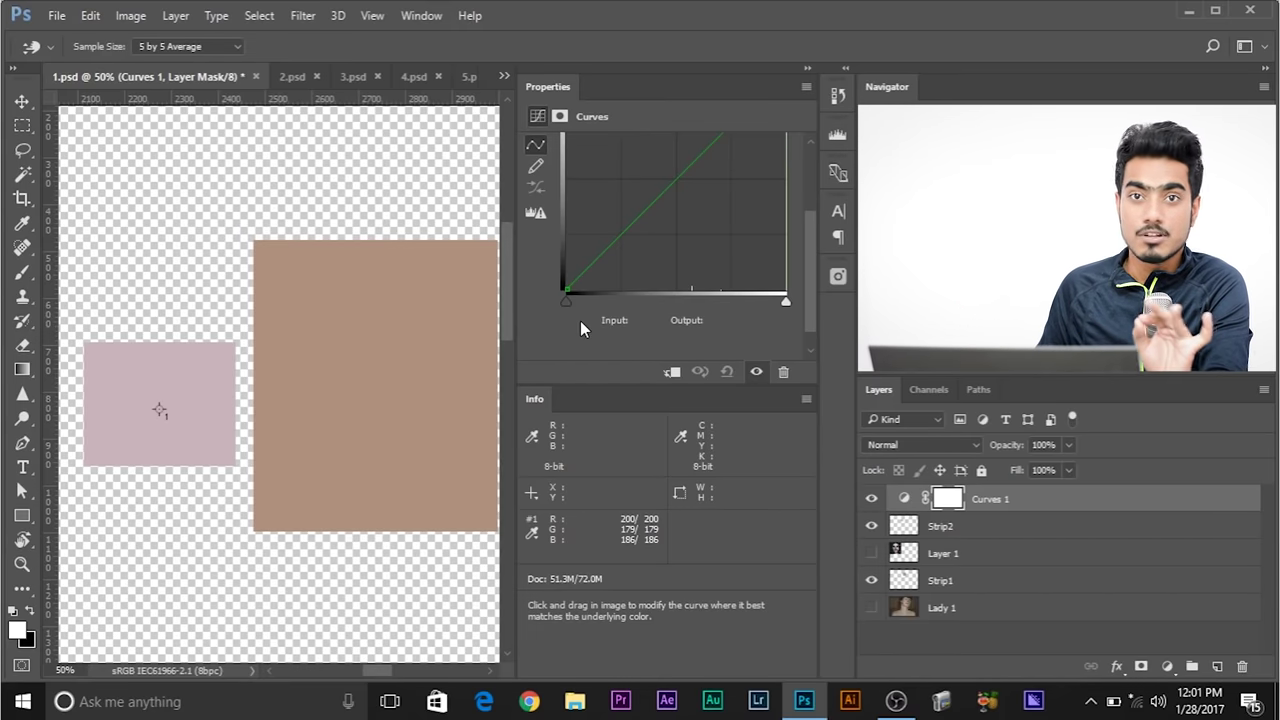
key("Page_Up")
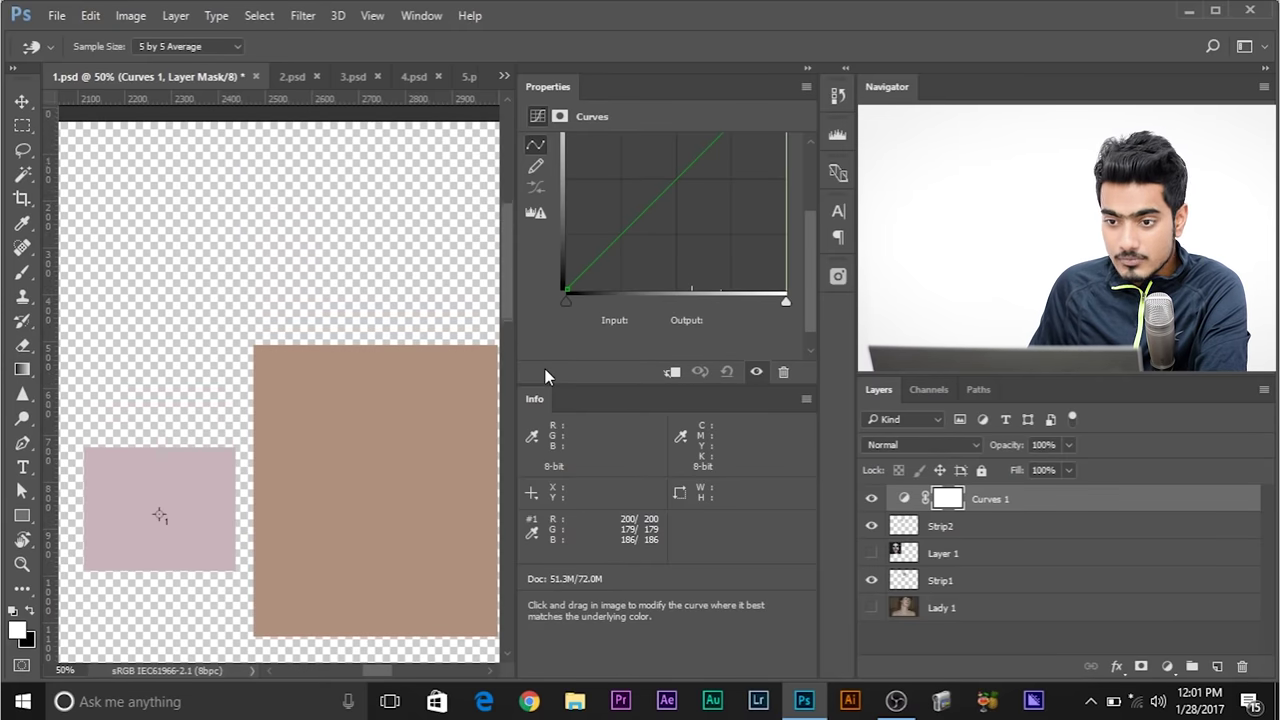
scroll(720, 319, "up", 1)
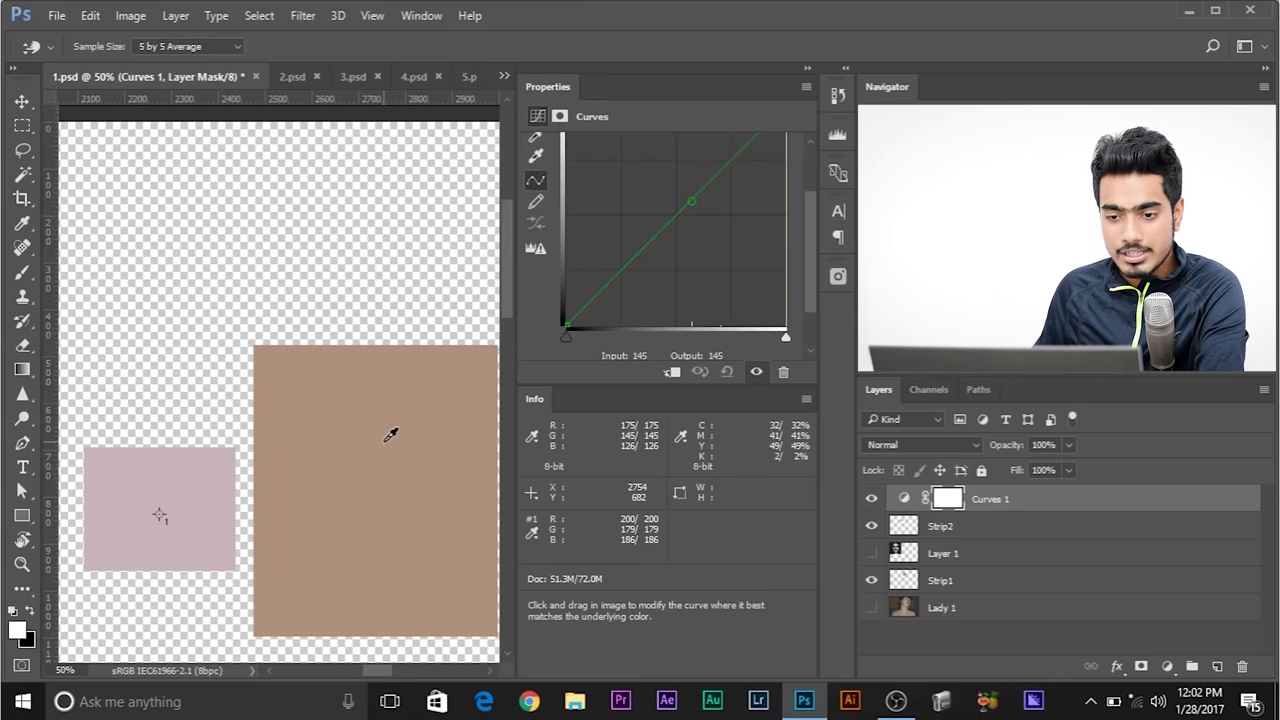
scroll(391, 457, "down", 1)
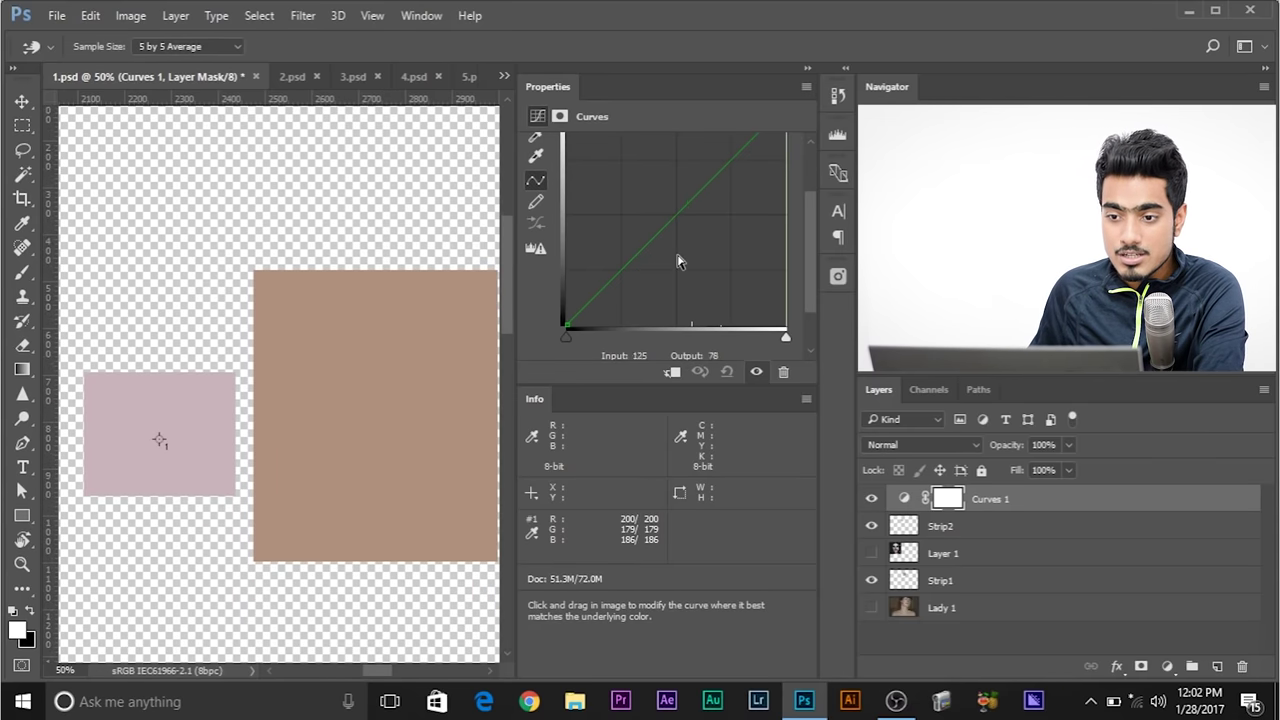
scroll(677, 260, "up", 2)
left_click(618, 170)
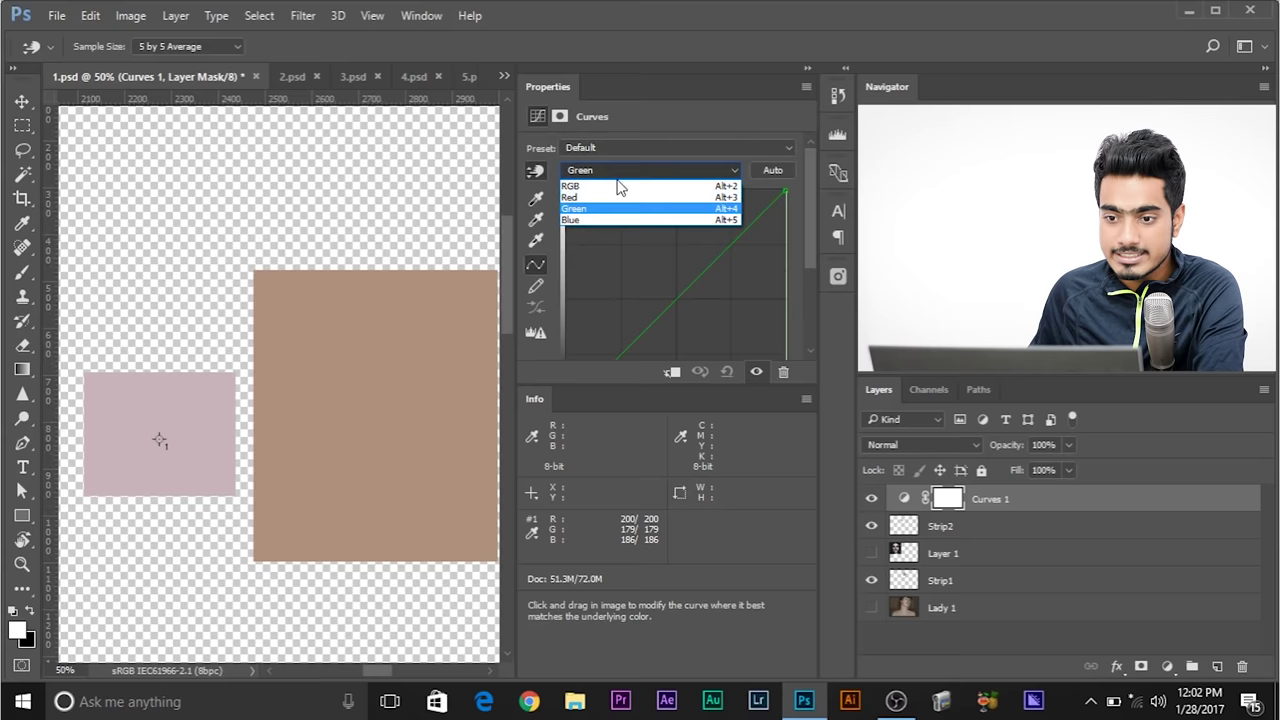
left_click(588, 188)
scroll(587, 210, "down", 2)
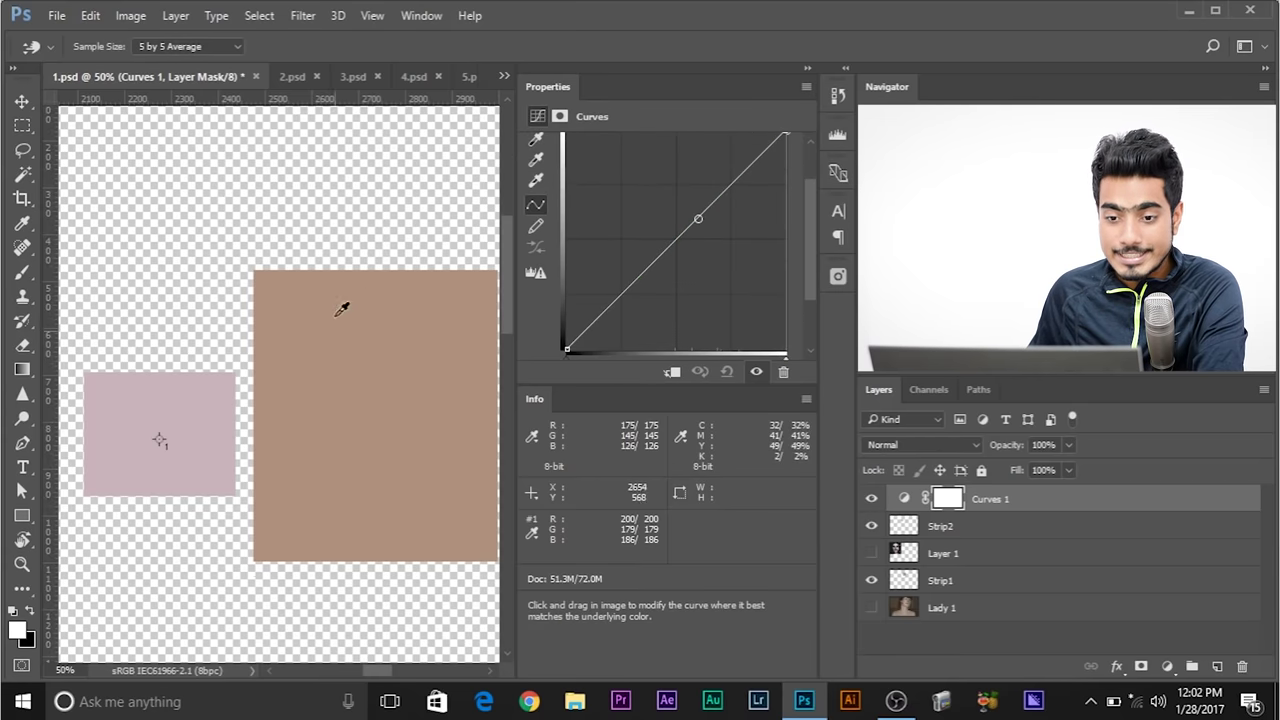
scroll(358, 370, "up", 1)
Ctrl+Shift-click the brown square to add sampled-skin points on the Red, Green and Blue curves
key("ctrl+shift")
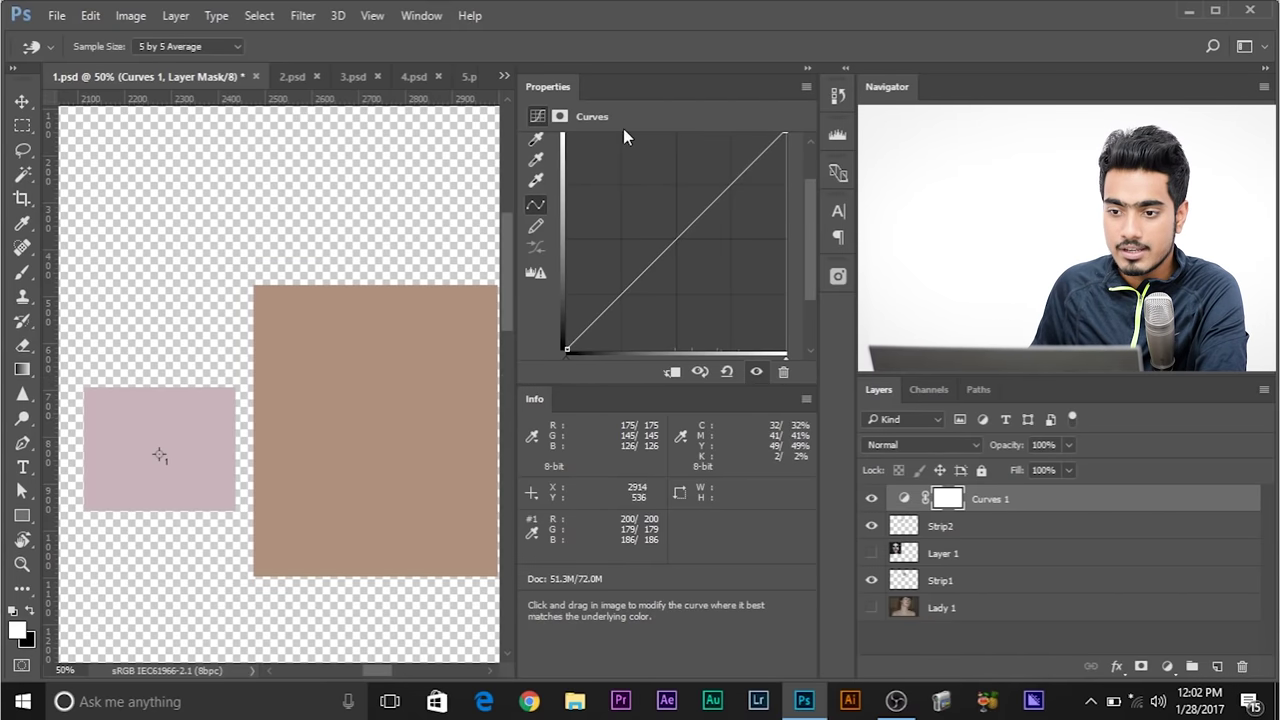
scroll(712, 215, "up", 2)
left_click(655, 171)
left_click(656, 196)
scroll(700, 228, "down", 2)
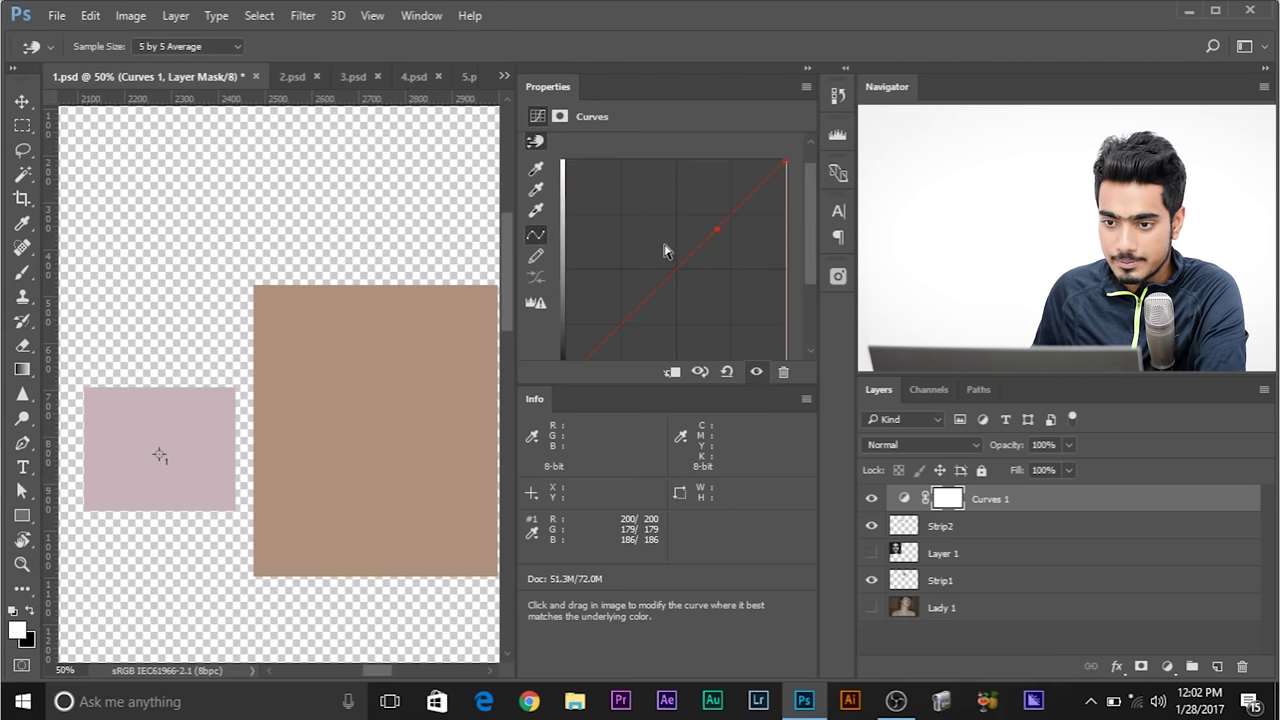
scroll(667, 251, "up", 1)
left_click(663, 172)
left_click(662, 212)
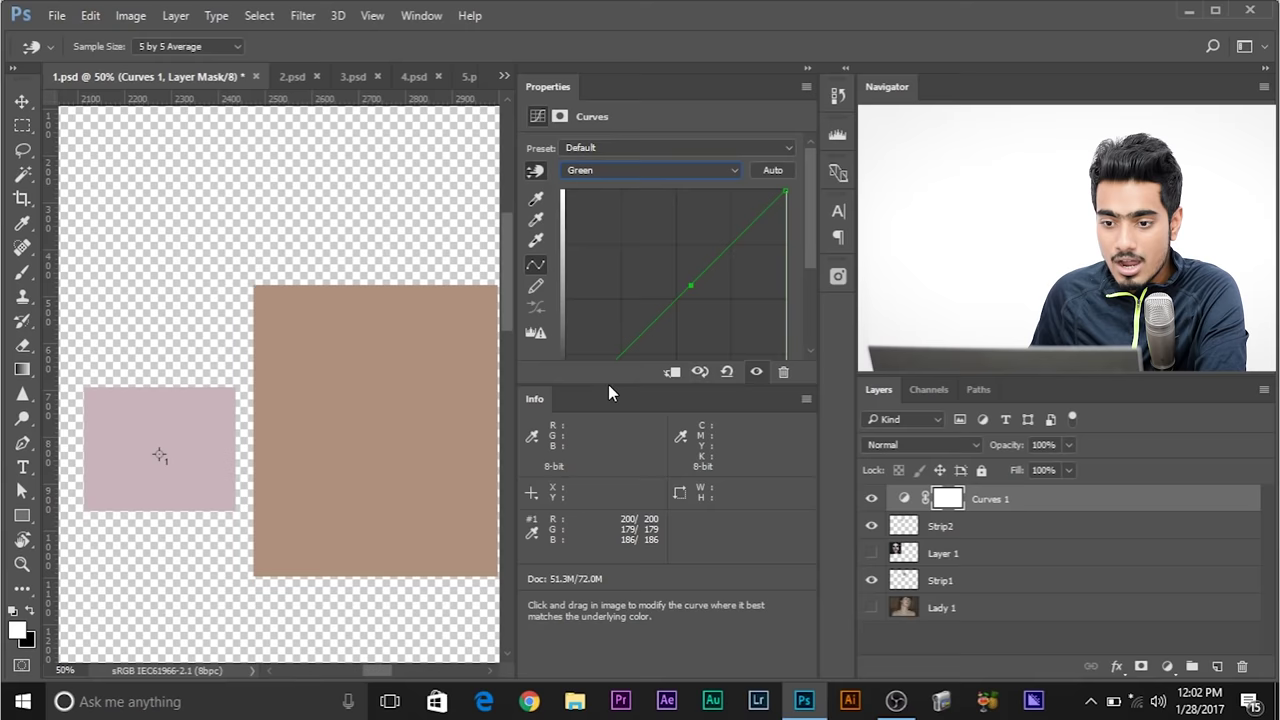
Float the Info panel and set the Red curve's point at input 175 to output 200
left_click_drag(534, 399, 99, 25)
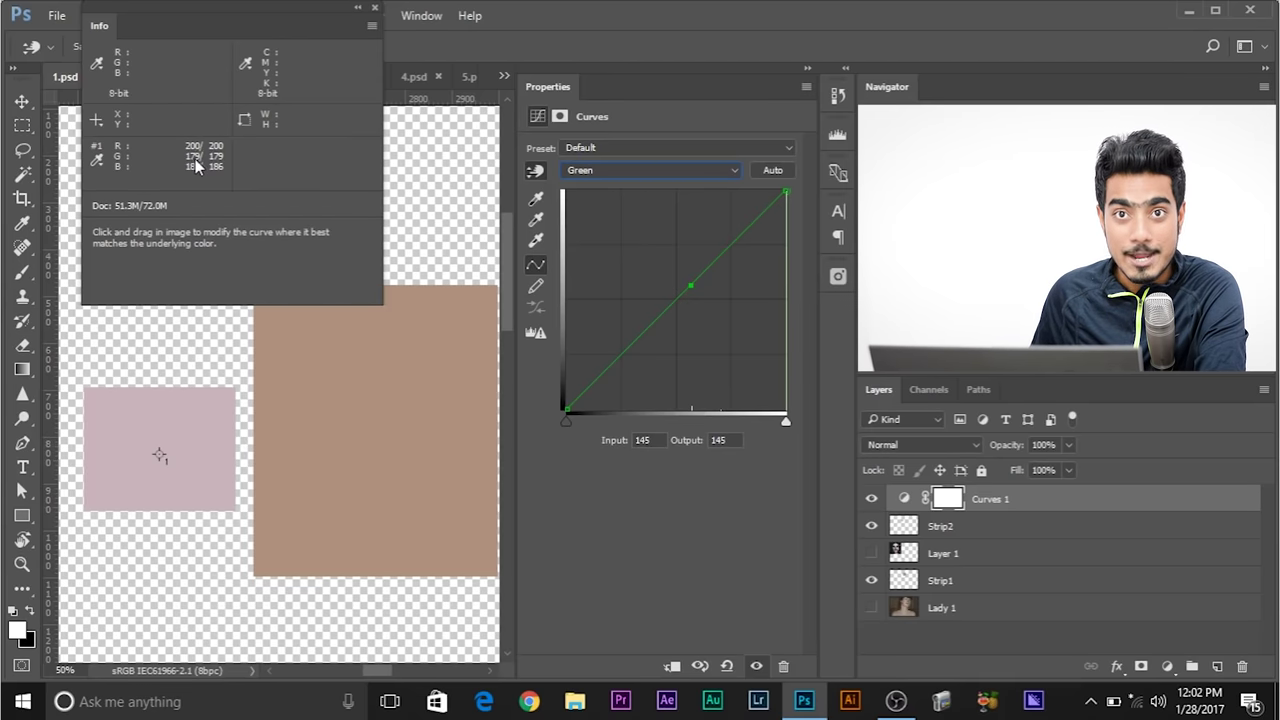
left_click(622, 170)
left_click(597, 199)
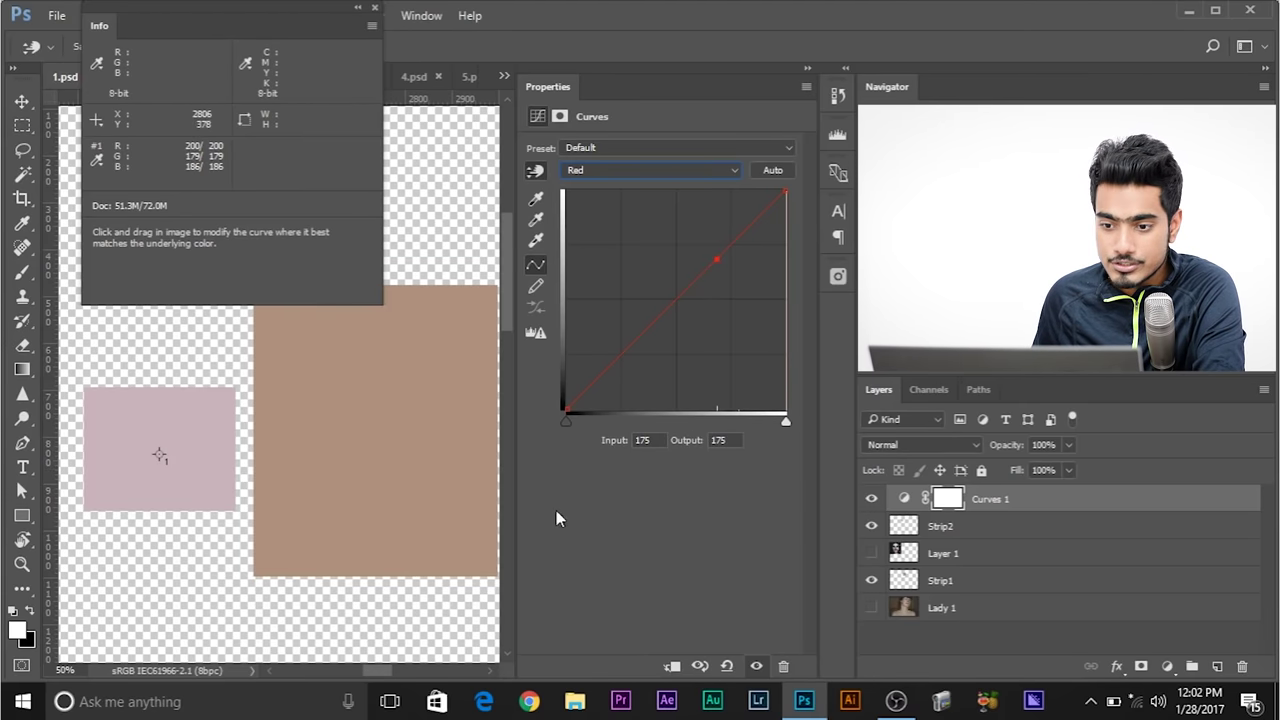
left_click(716, 260)
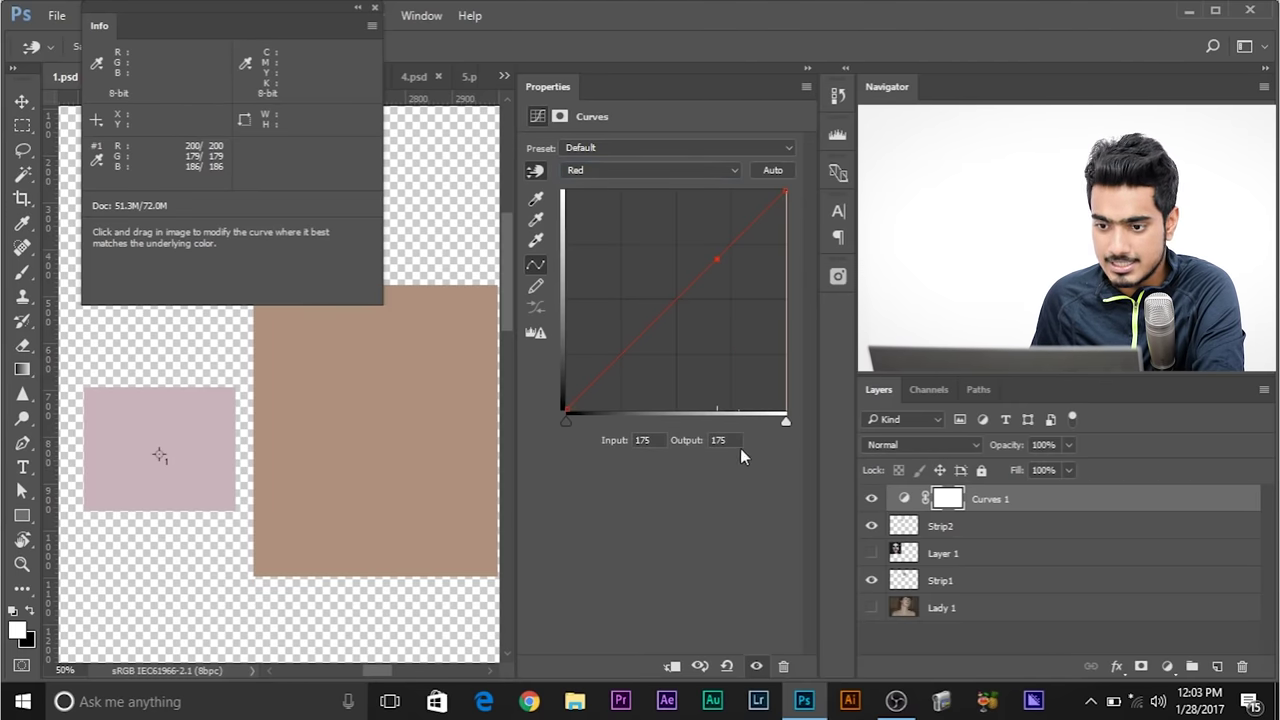
left_click(733, 440)
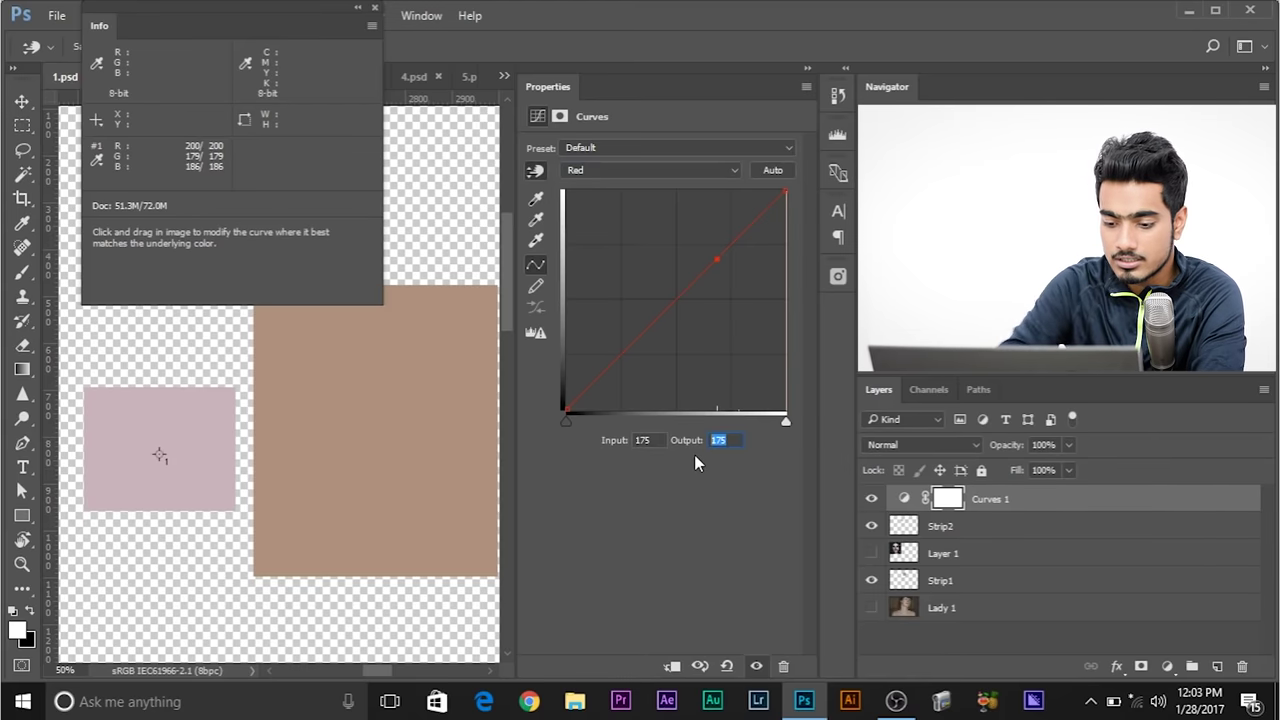
type("200")
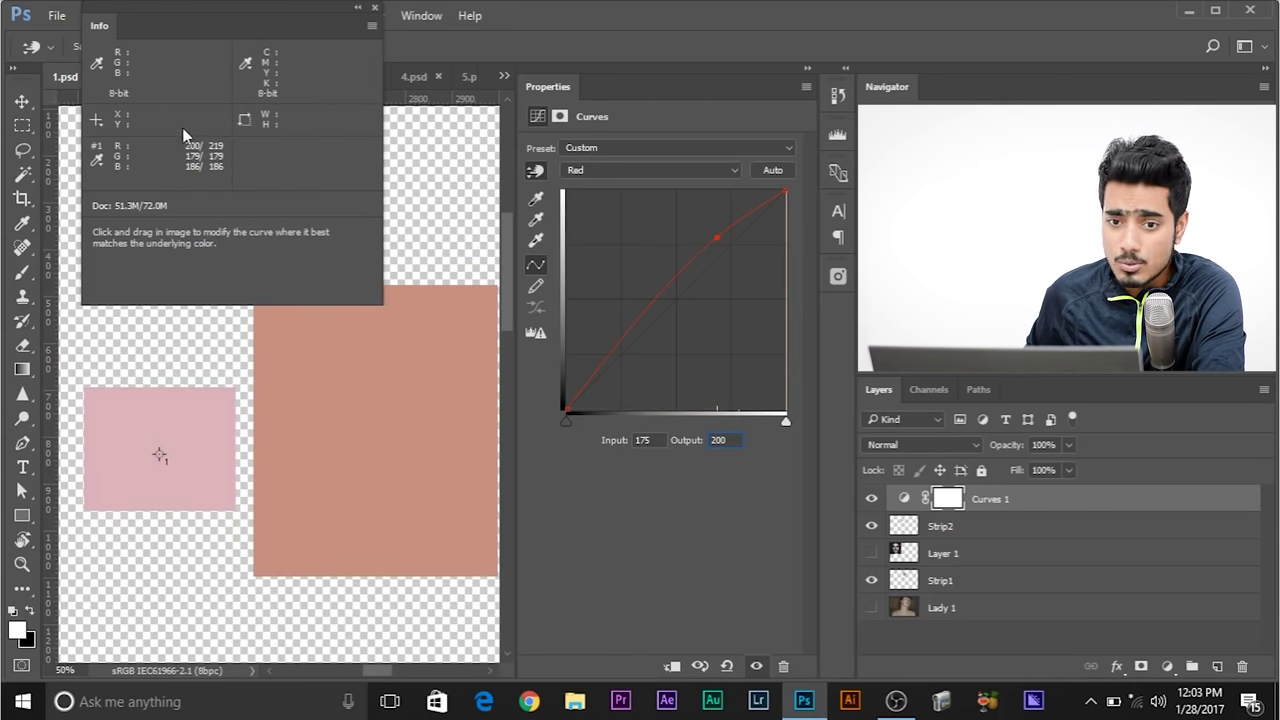
Set the Green curve's point output to 179
left_click(654, 172)
left_click(642, 208)
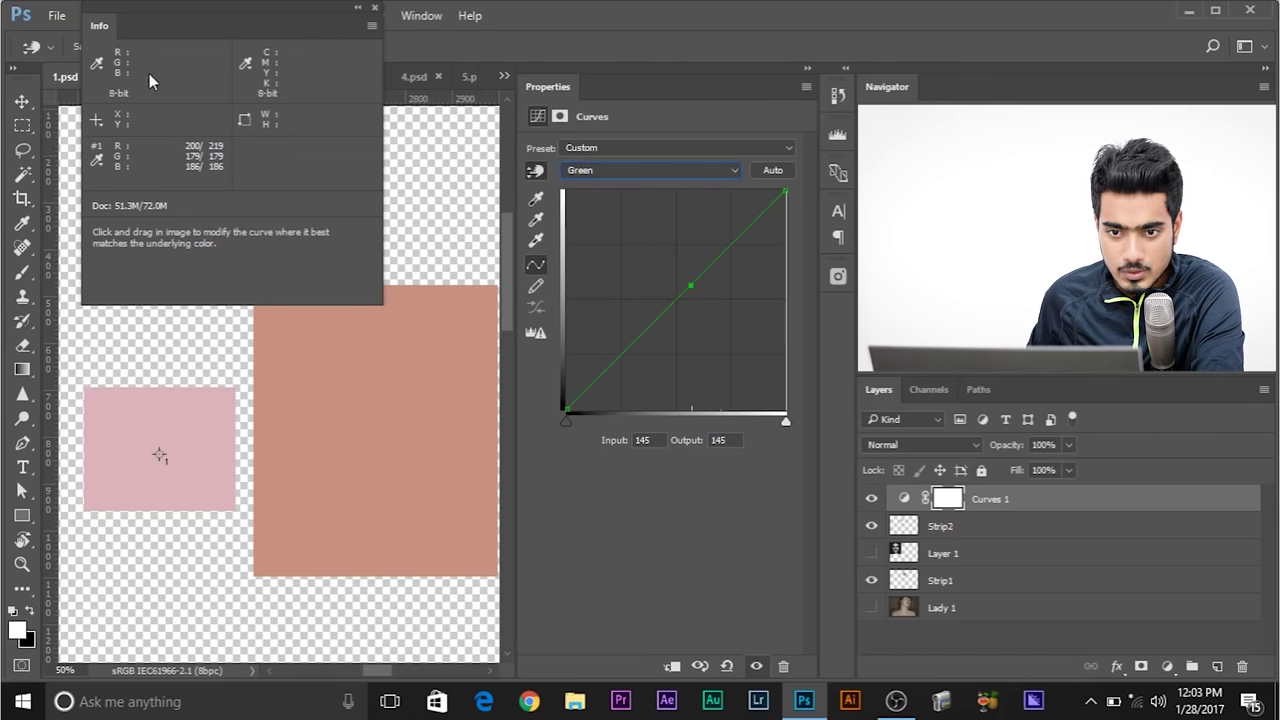
double_click(718, 440)
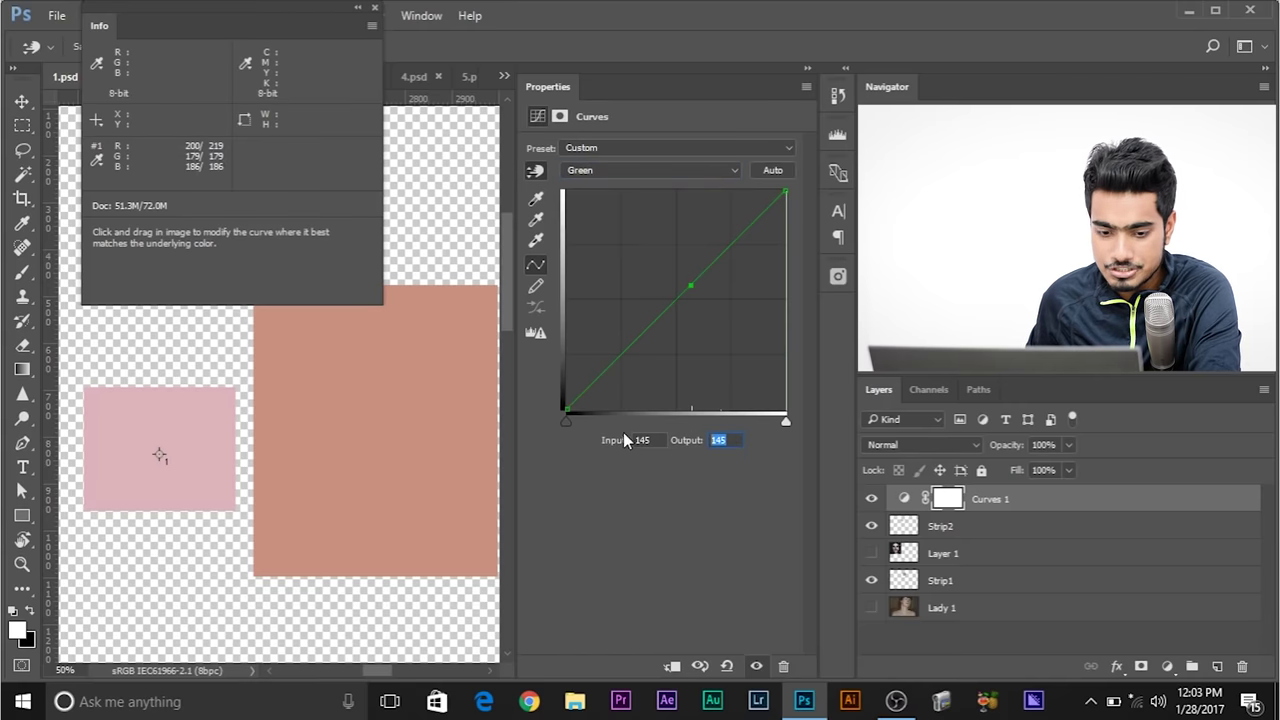
type("179")
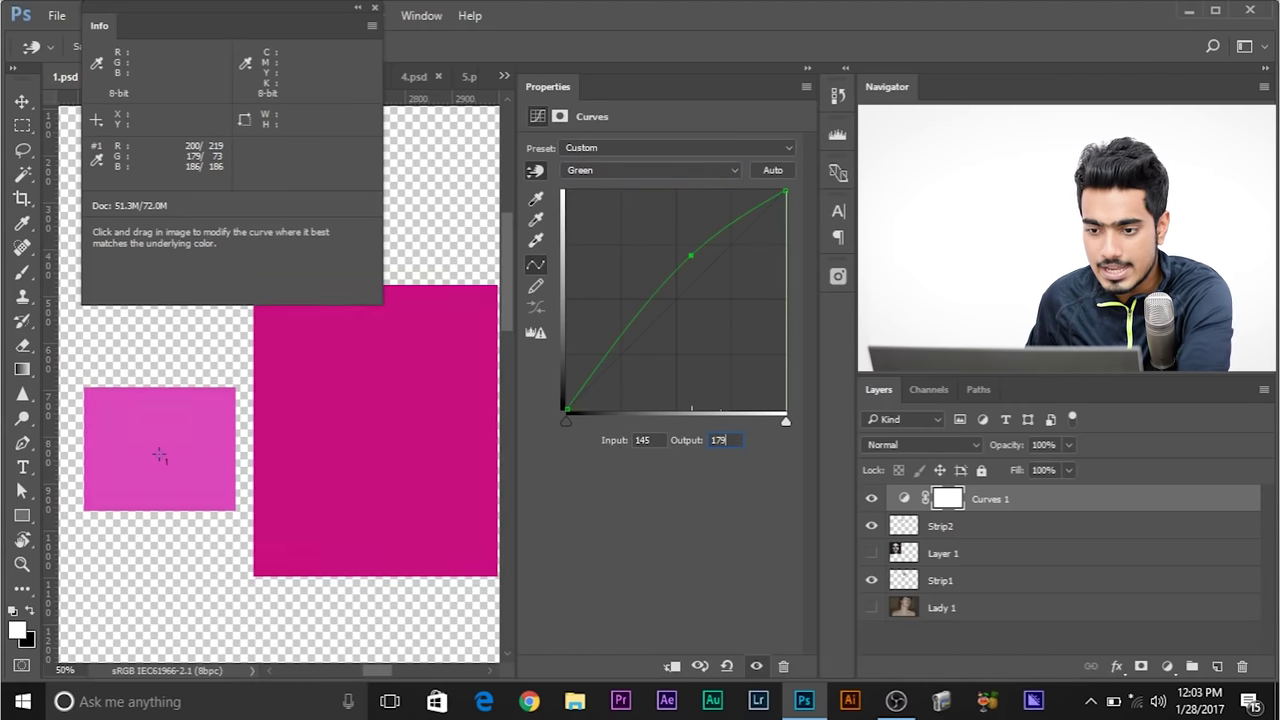
left_click(650, 170)
Set the Blue curve's point output to 186, then compare the red, green and blue curves
left_click(632, 219)
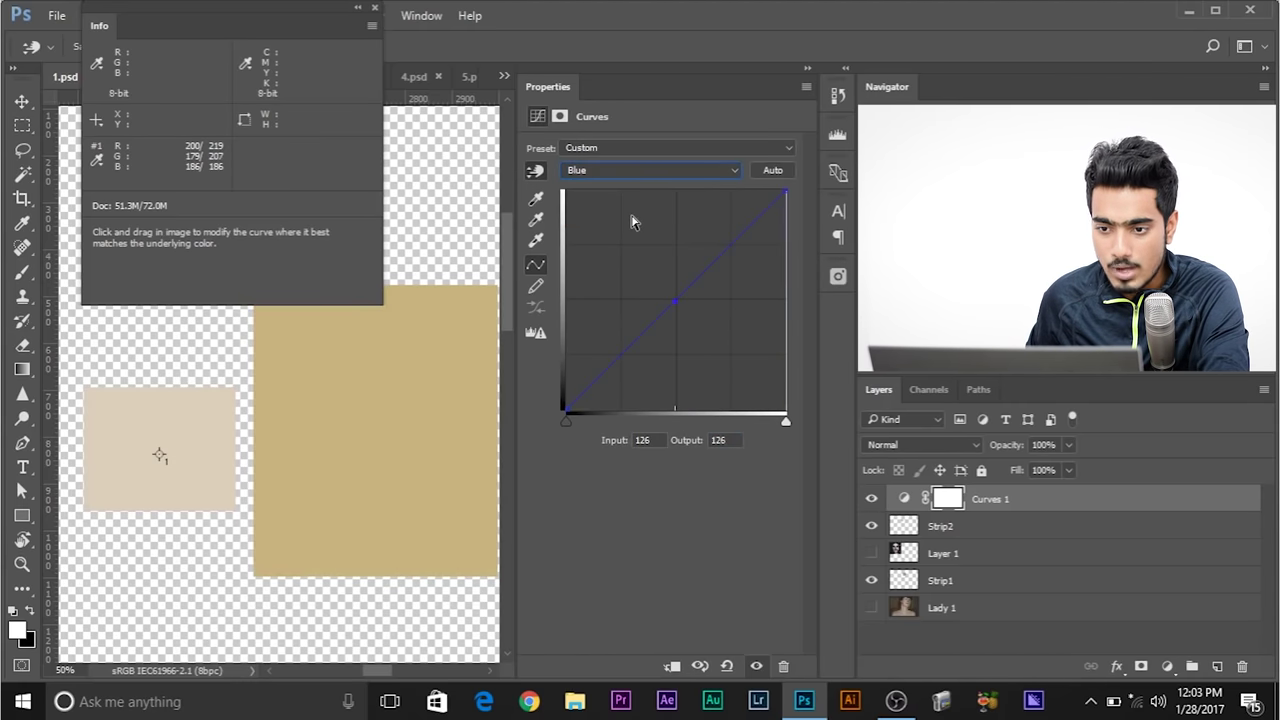
double_click(718, 440)
type("1")
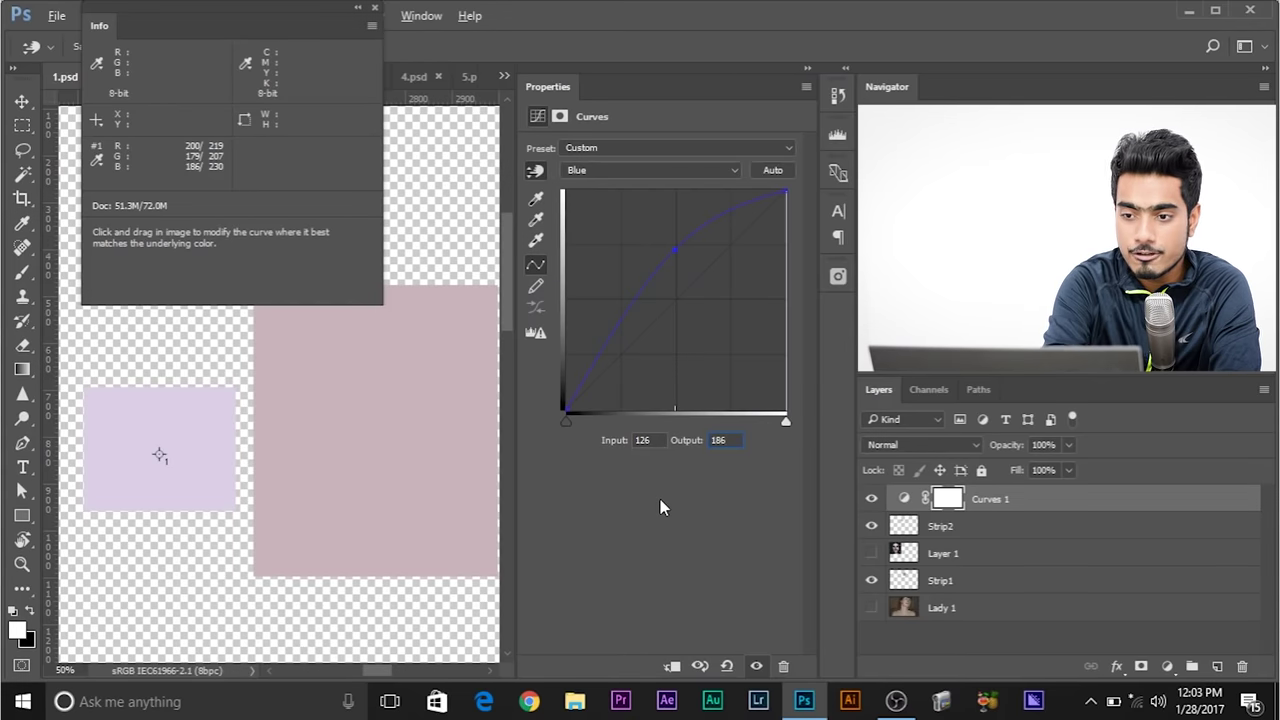
key("alt+5")
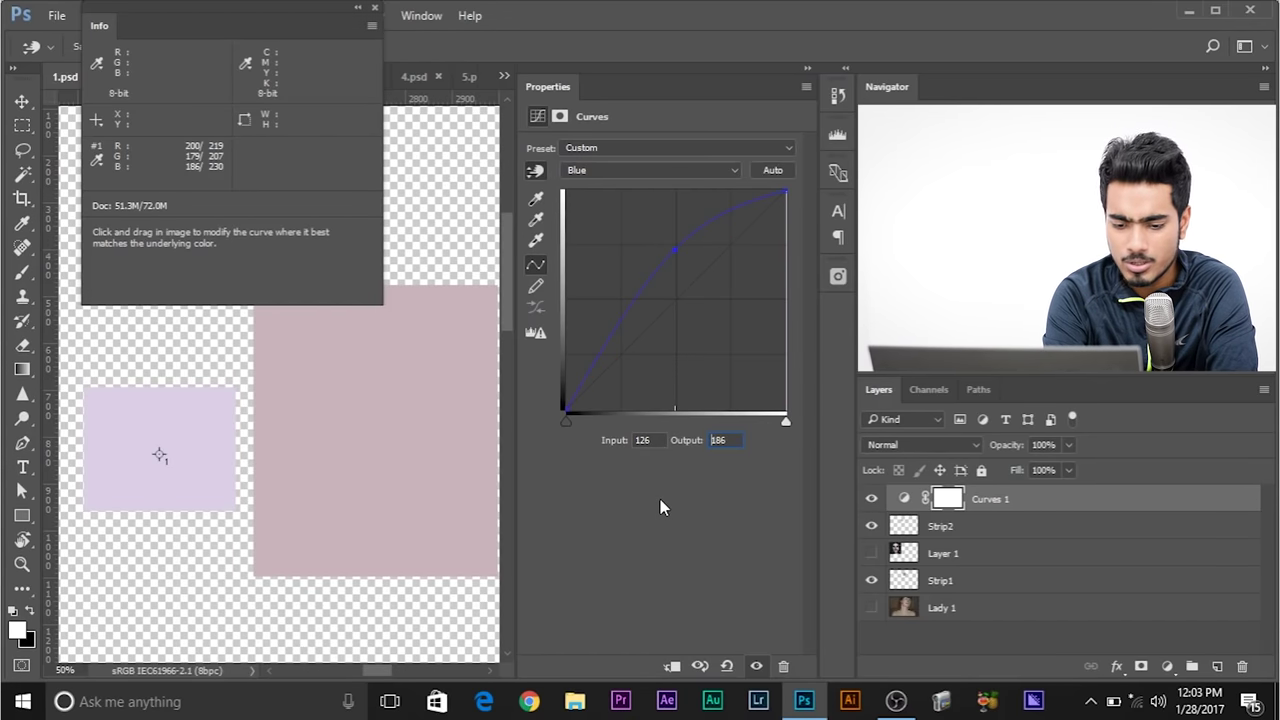
key("alt+4")
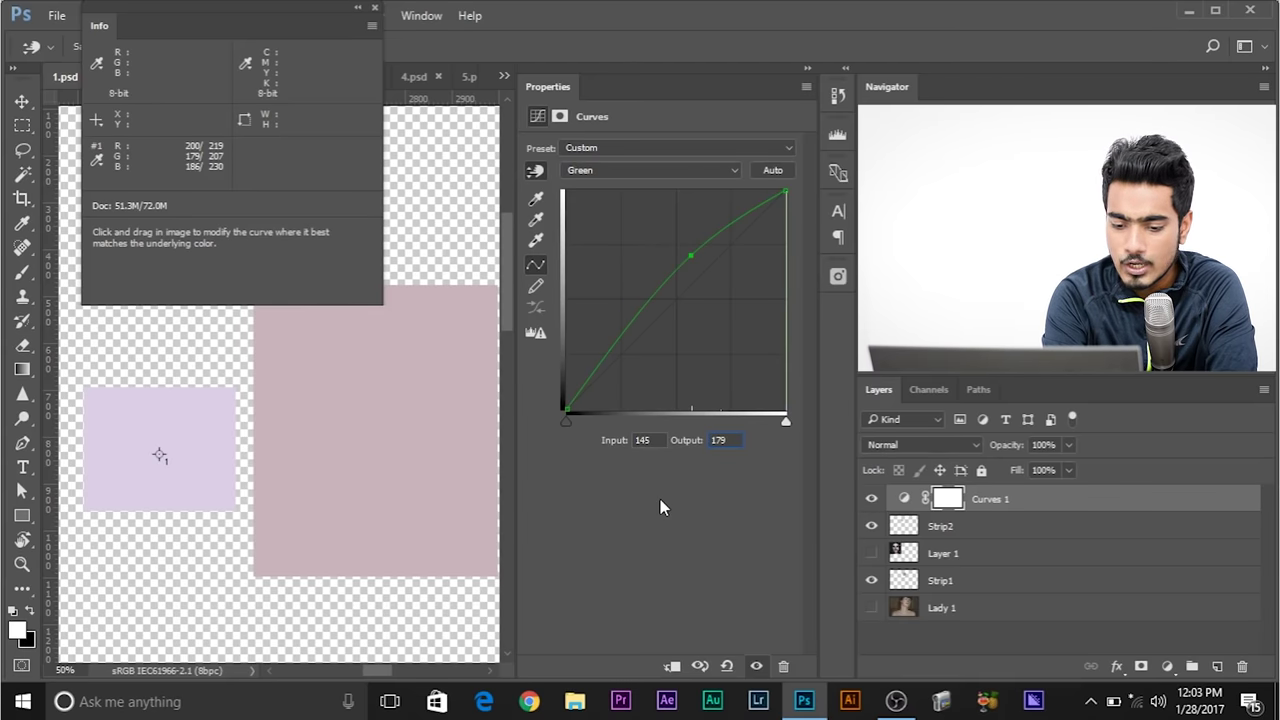
key("alt+5")
key("alt+3")
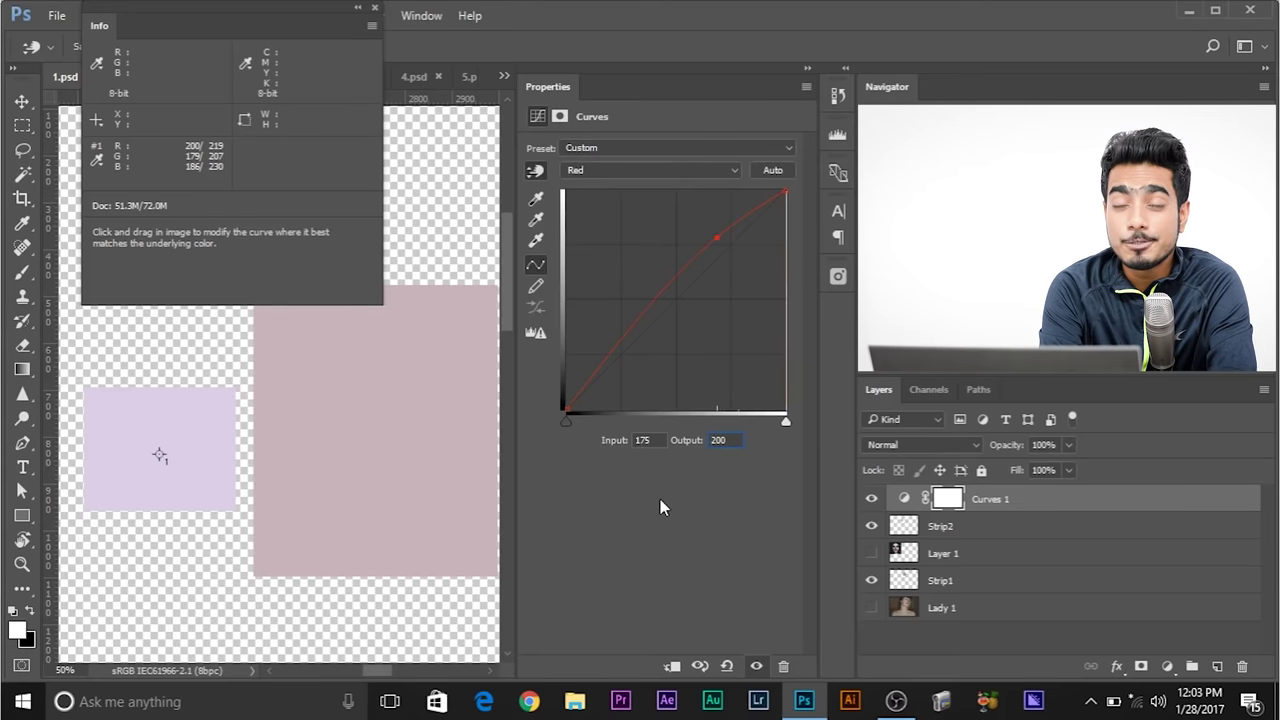
key("alt+4")
key("alt+5")
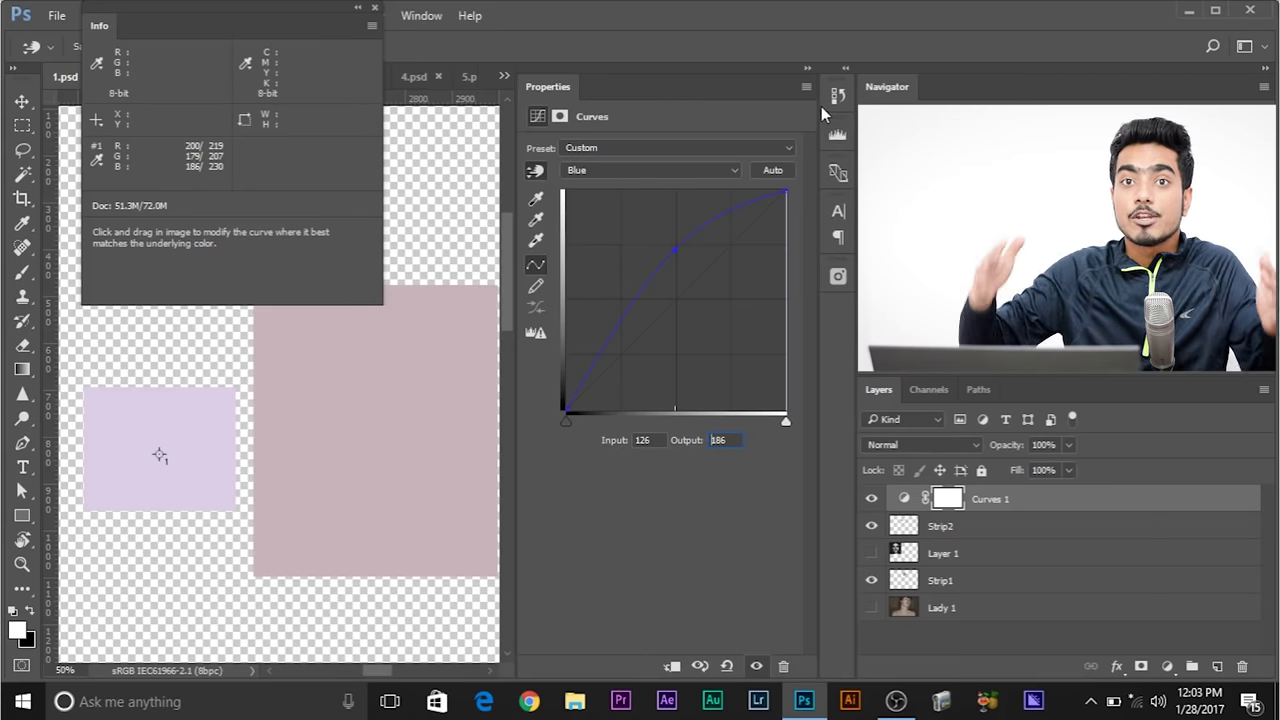
Move the Strip2 layer above Curves 1 and shift its small square to the right
left_click(968, 533)
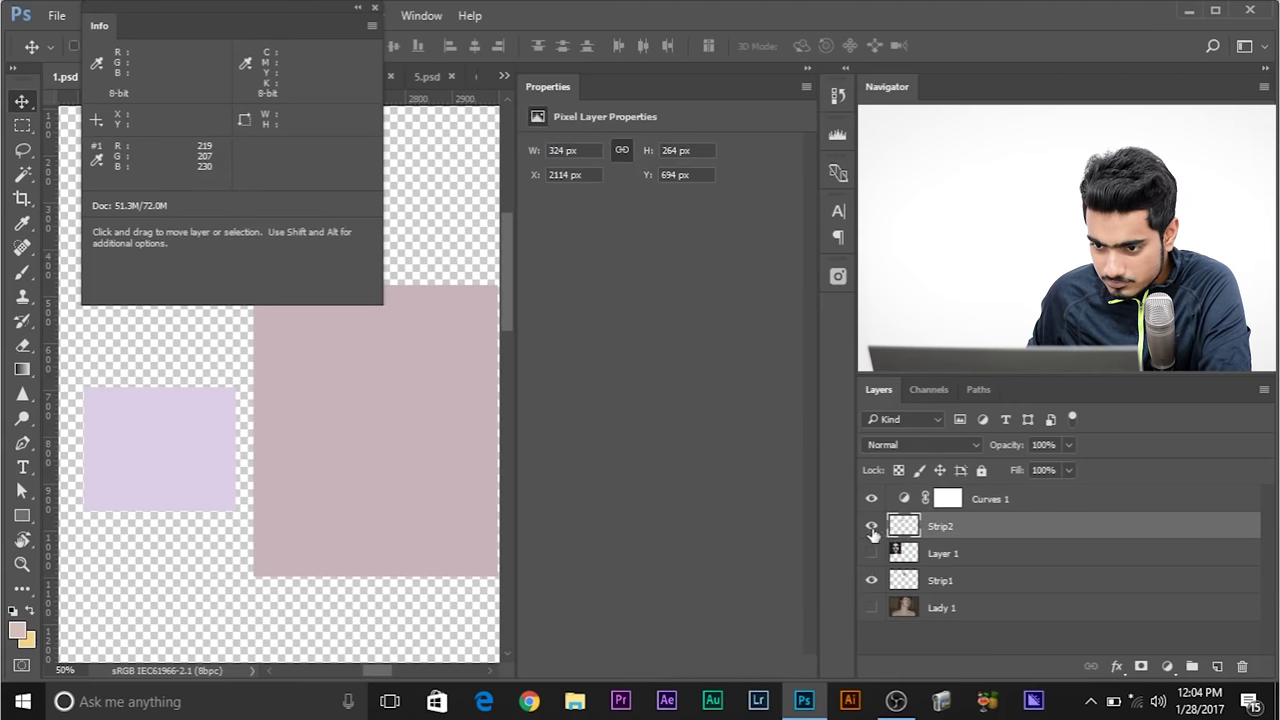
left_click(871, 526)
left_click(871, 526)
left_click_drag(903, 527, 989, 497)
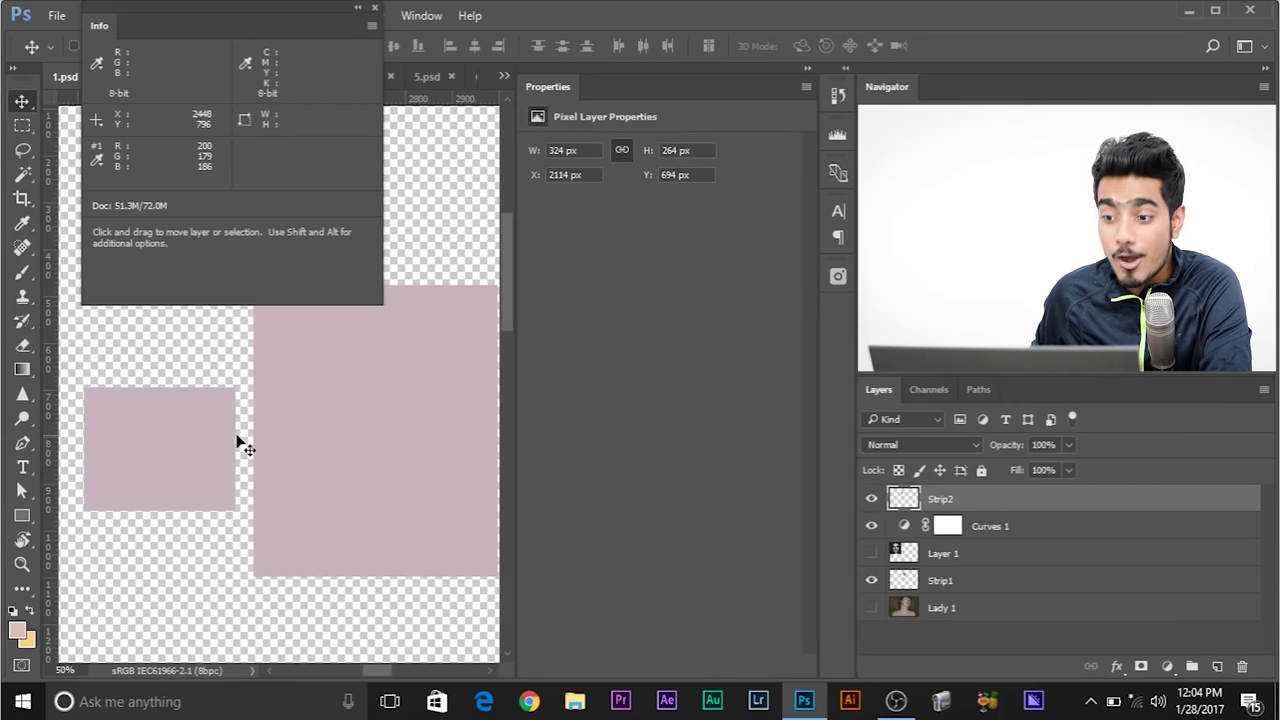
mouse_move(385, 490)
left_mouse_down()
mouse_move(403, 486)
mouse_move(400, 502)
left_mouse_up()
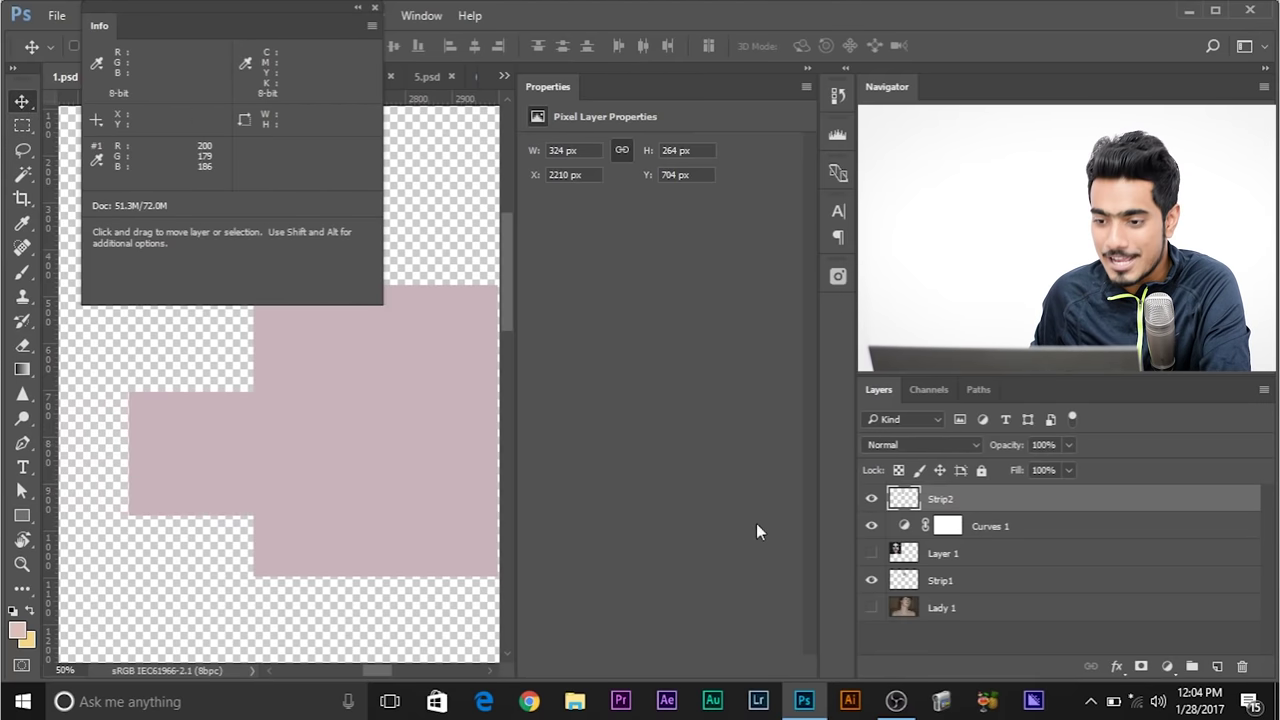
Hide Strip2 and Strip1, show Lady 1, collapse Info and Properties, and zoom to 12.5%
left_click(871, 503)
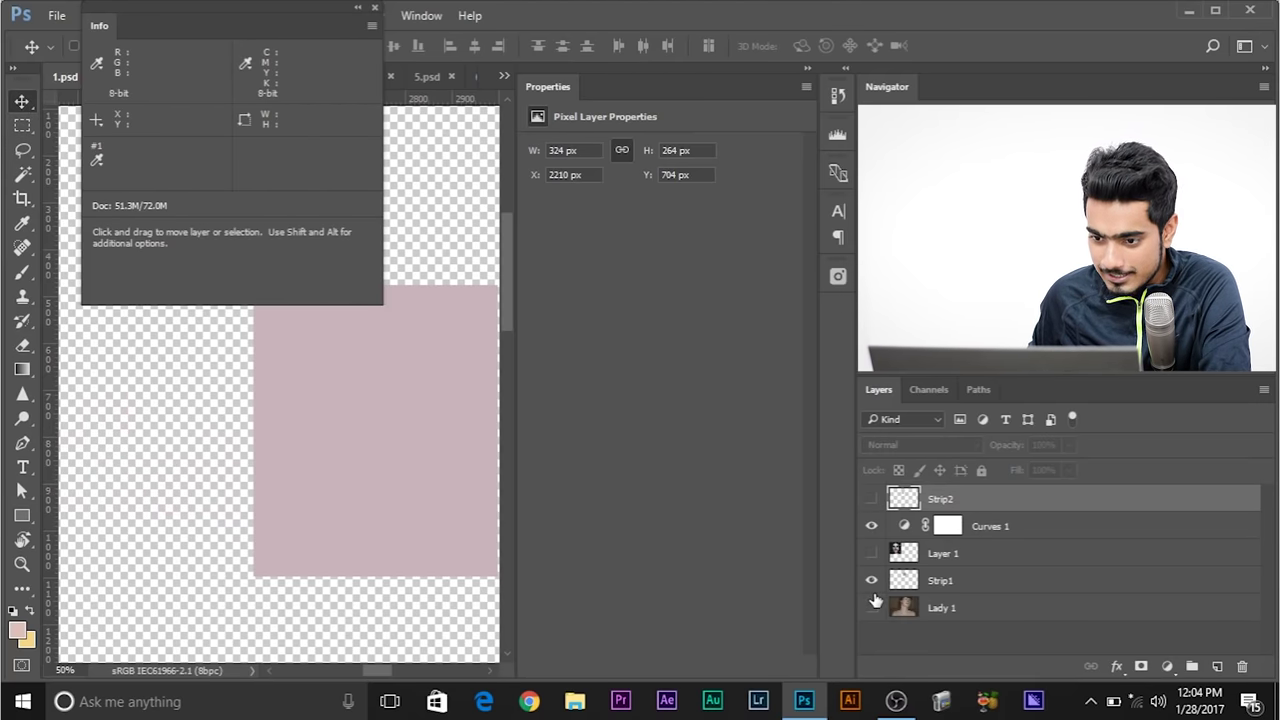
left_click(871, 581)
left_click(871, 607)
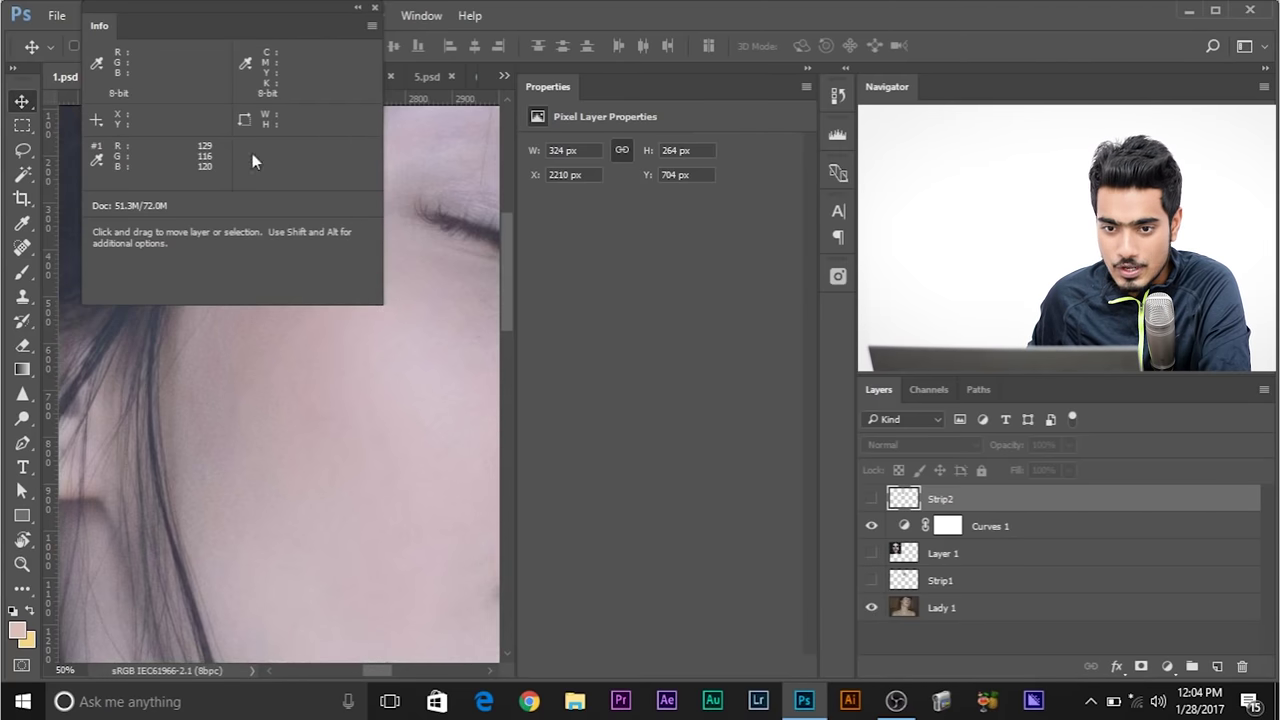
left_click(357, 8)
left_click(807, 69)
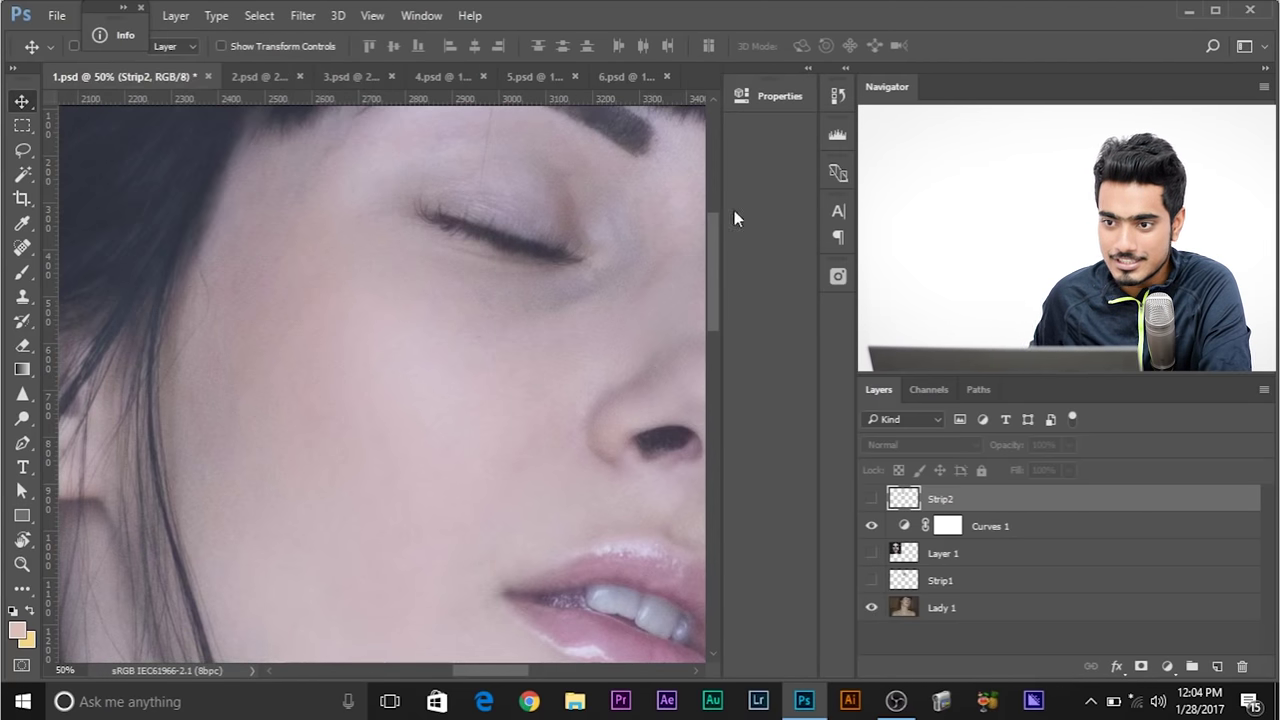
key("ctrl+minus")
key("ctrl+minus")
key("ctrl+minus")
key("ctrl+minus")
key("ctrl+minus")
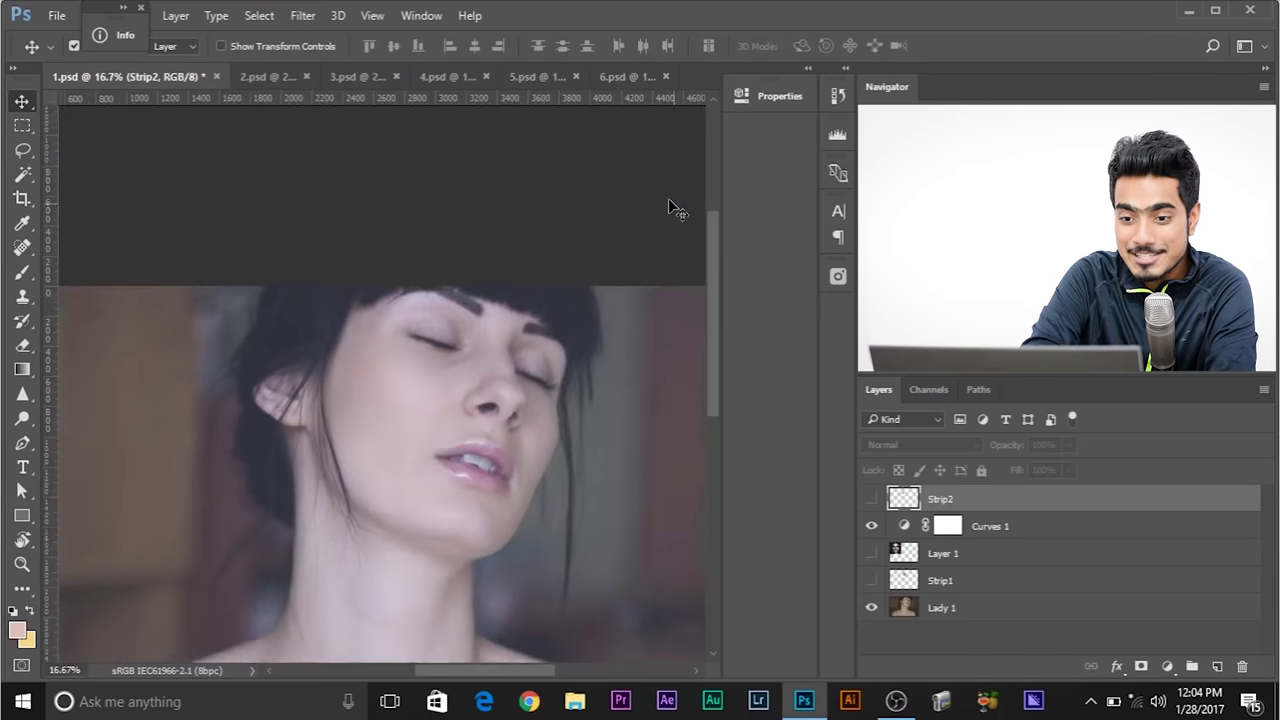
key("ctrl+plus")
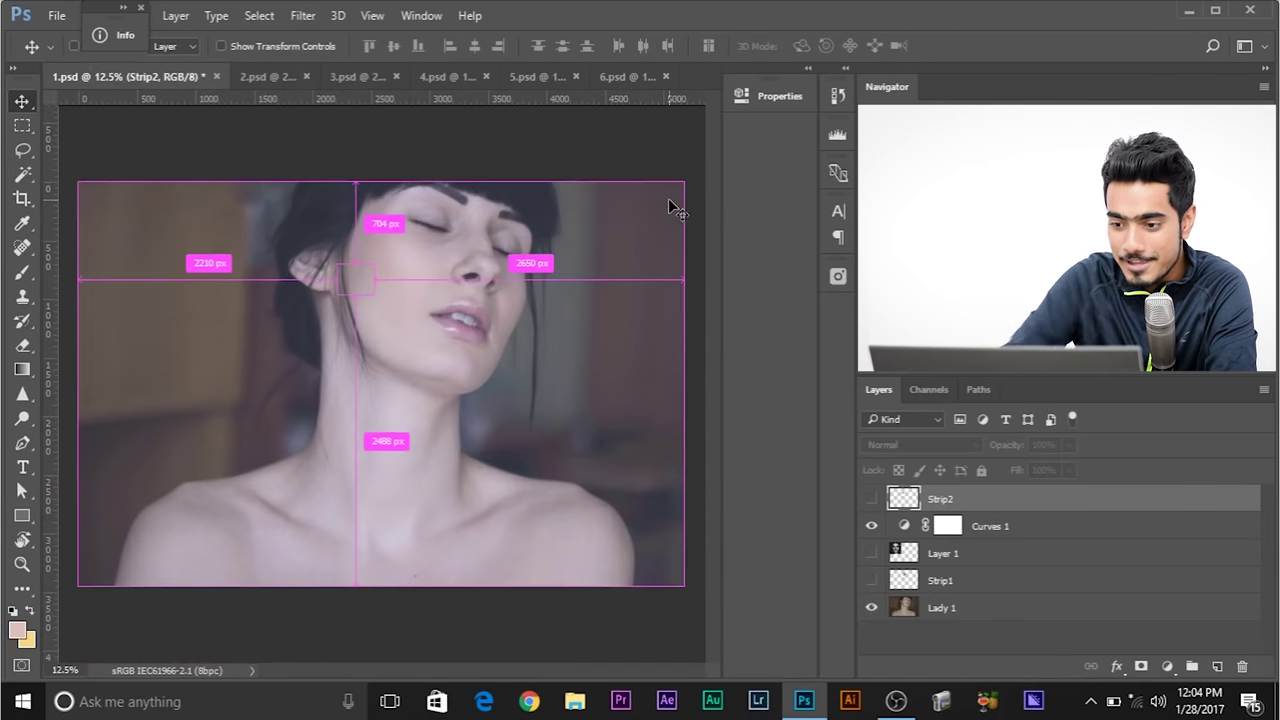
left_click(871, 553)
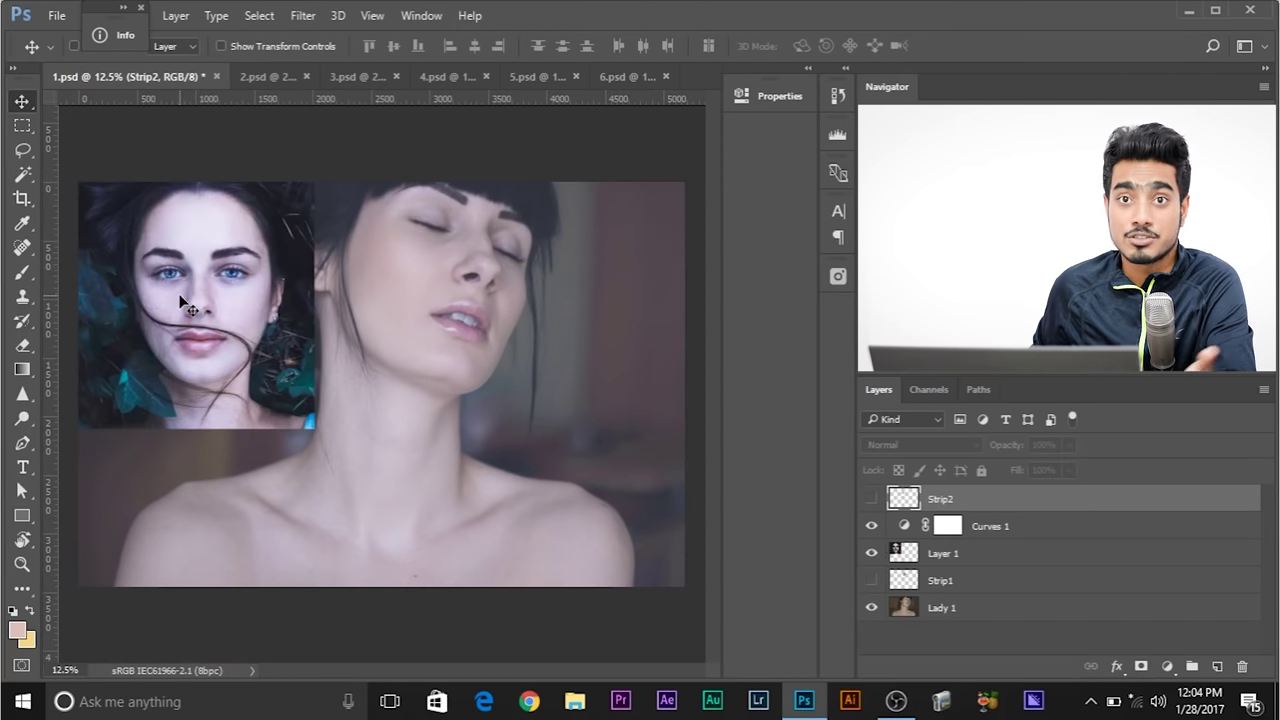
Move Layer 1 above Curves 1, compare Curves 1 on and off, hide Layer 1, and target the Curves 1 mask
left_click_drag(968, 556, 970, 524)
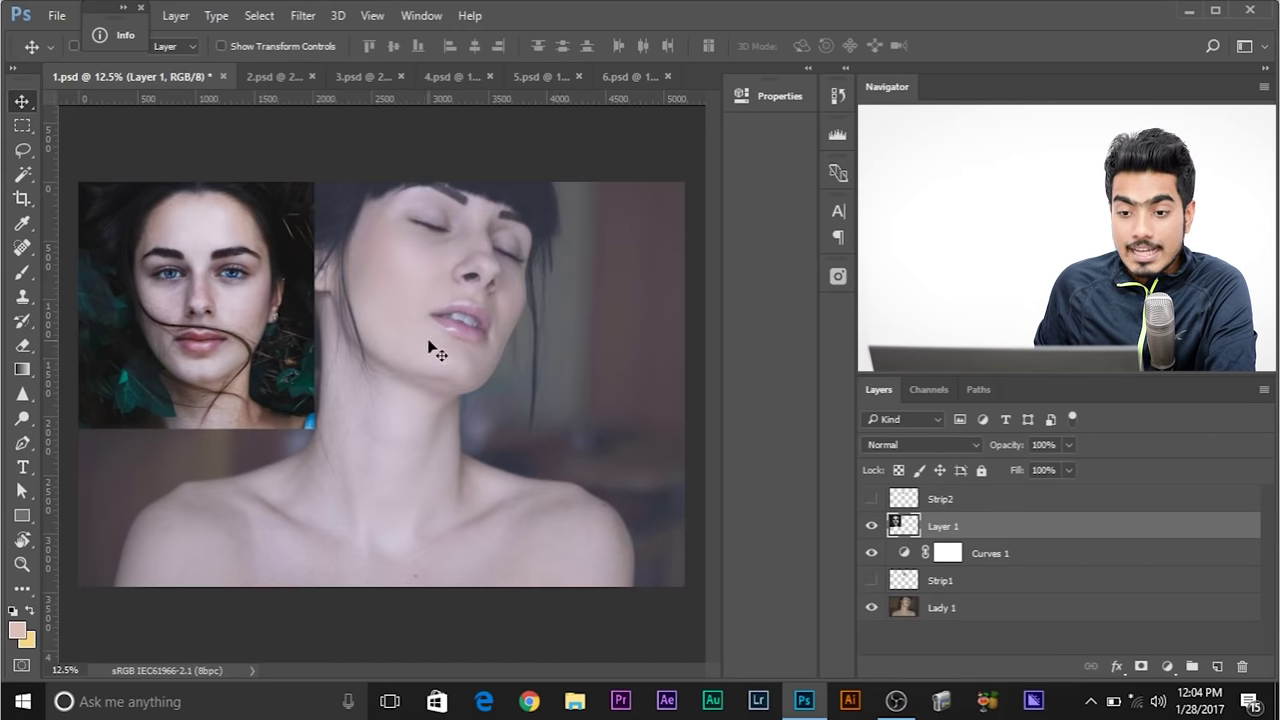
left_click(871, 553)
left_click(871, 553)
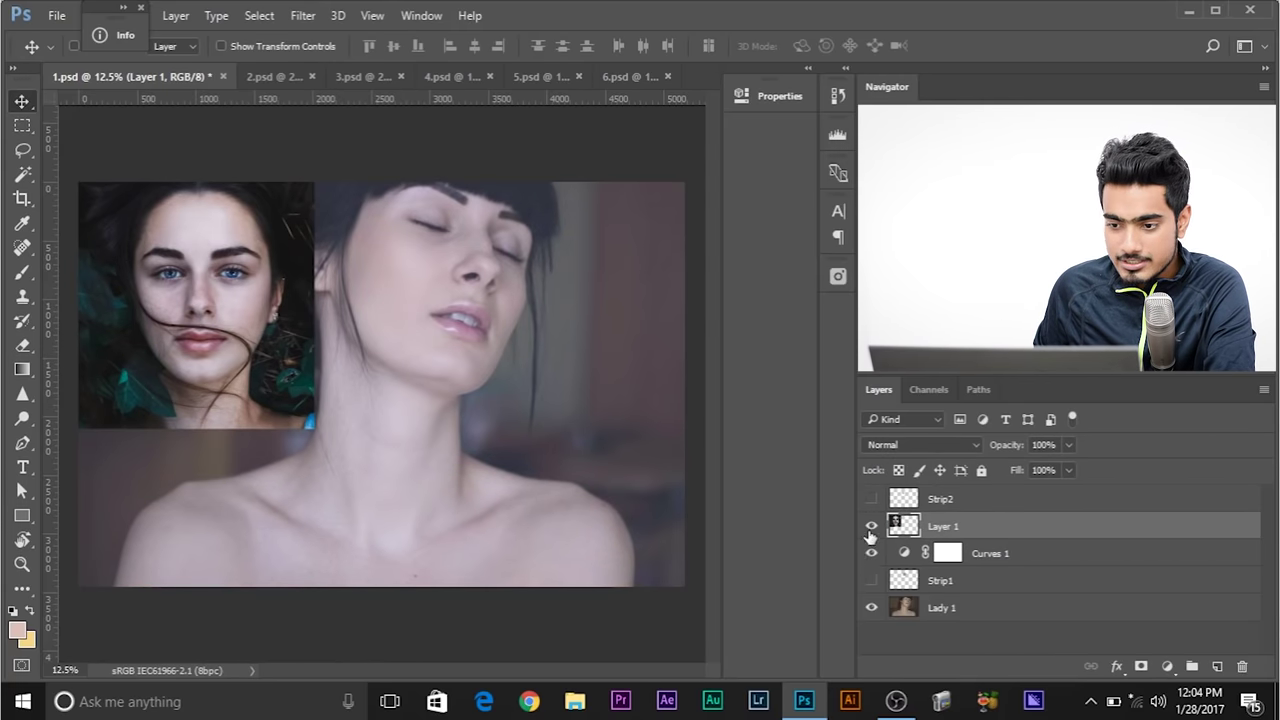
left_click(871, 526)
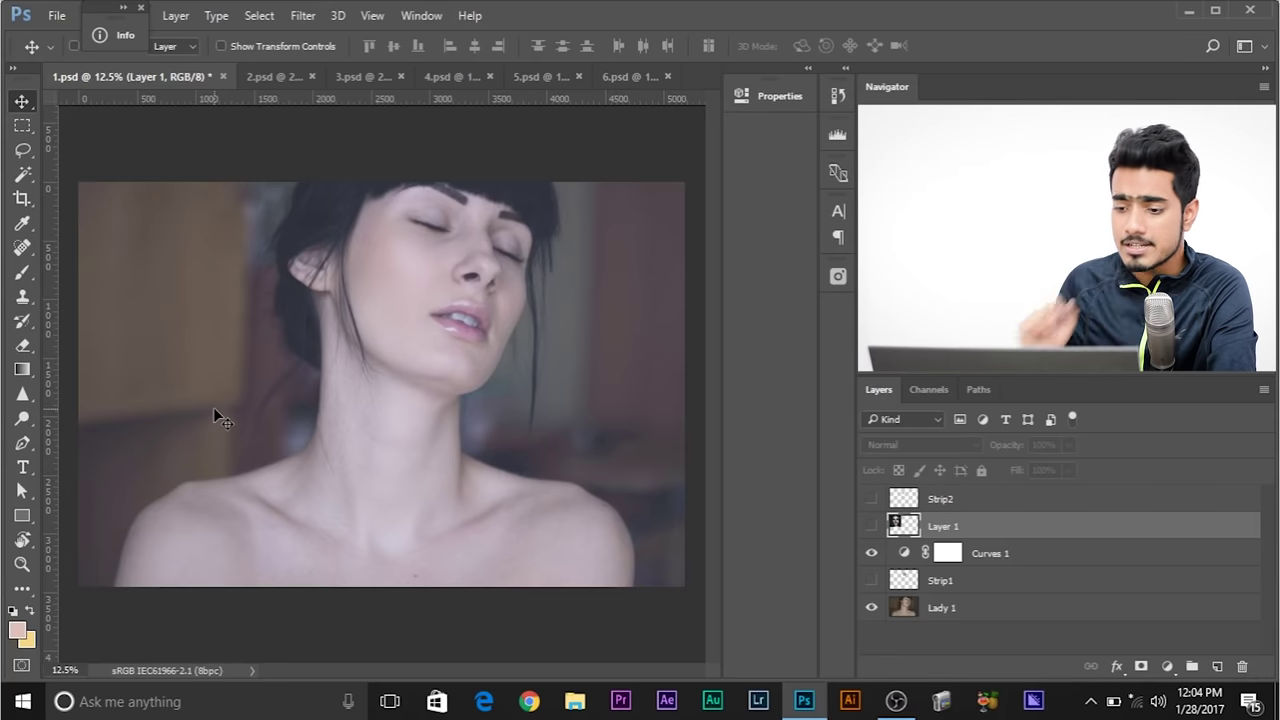
left_click(953, 554)
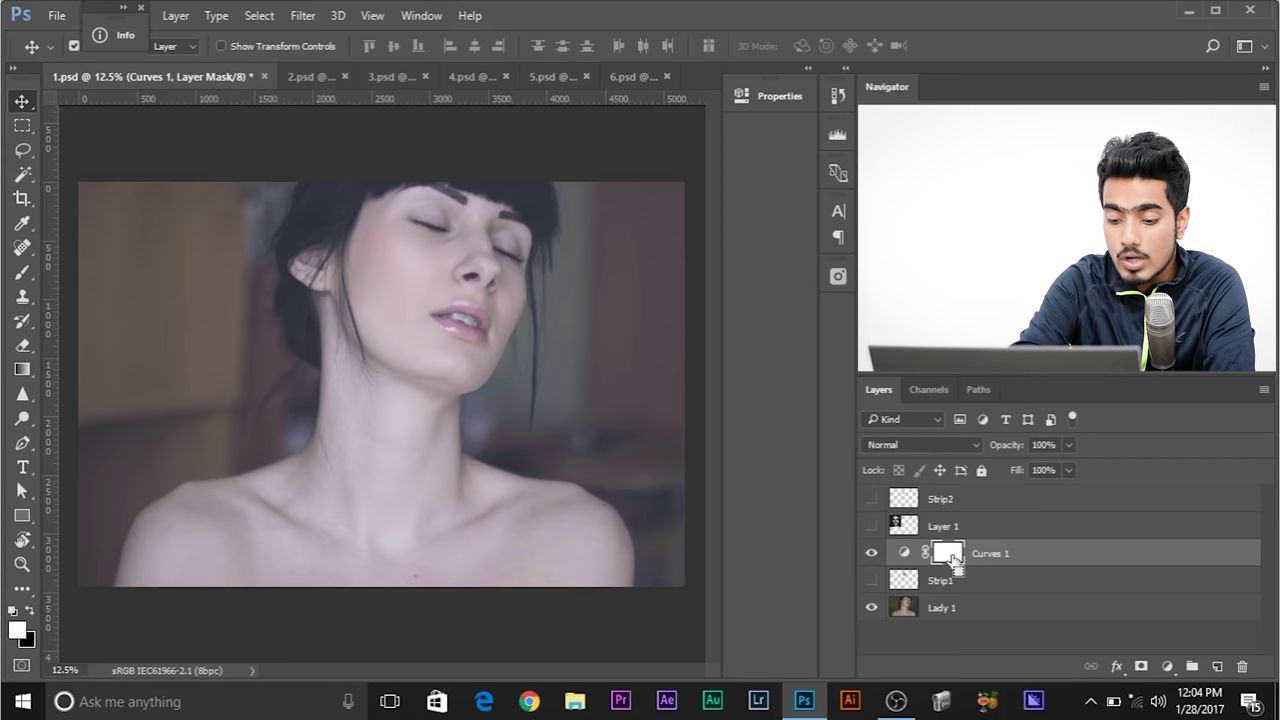
Invert the Curves 1 mask to solid black with Ctrl+I, then select the Lady 1 layer
key("ctrl+i")
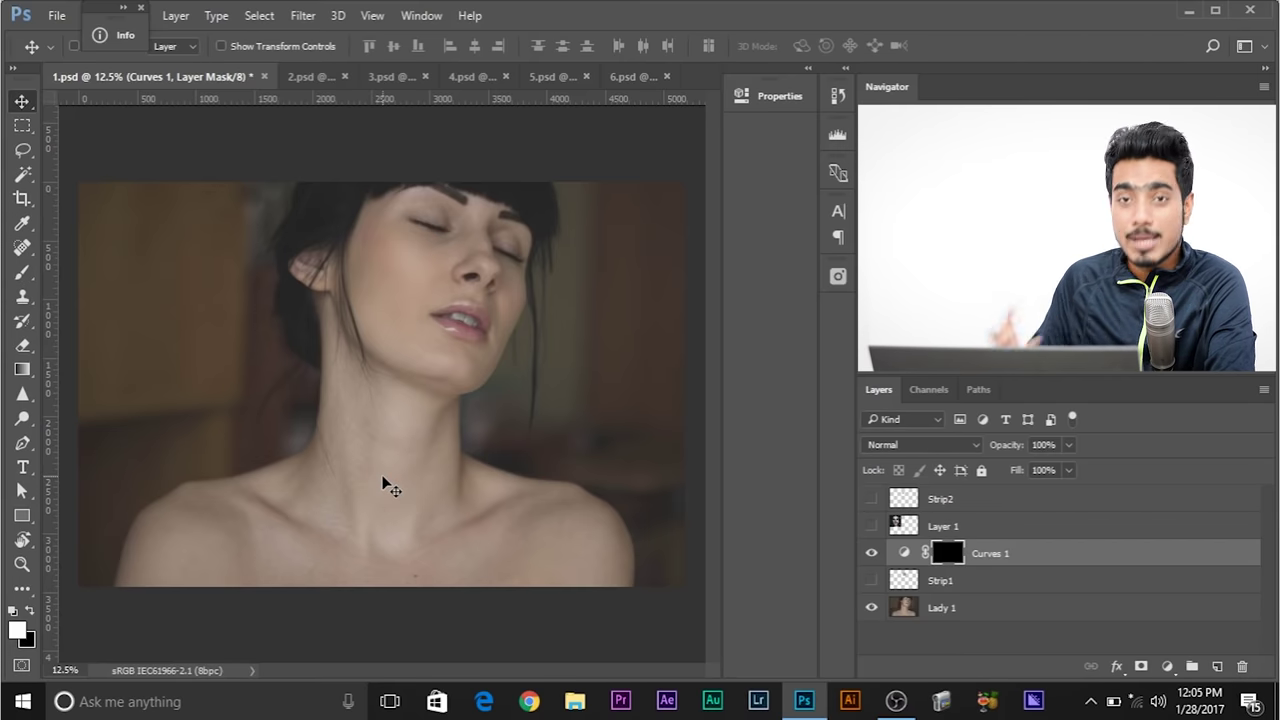
left_click(955, 611)
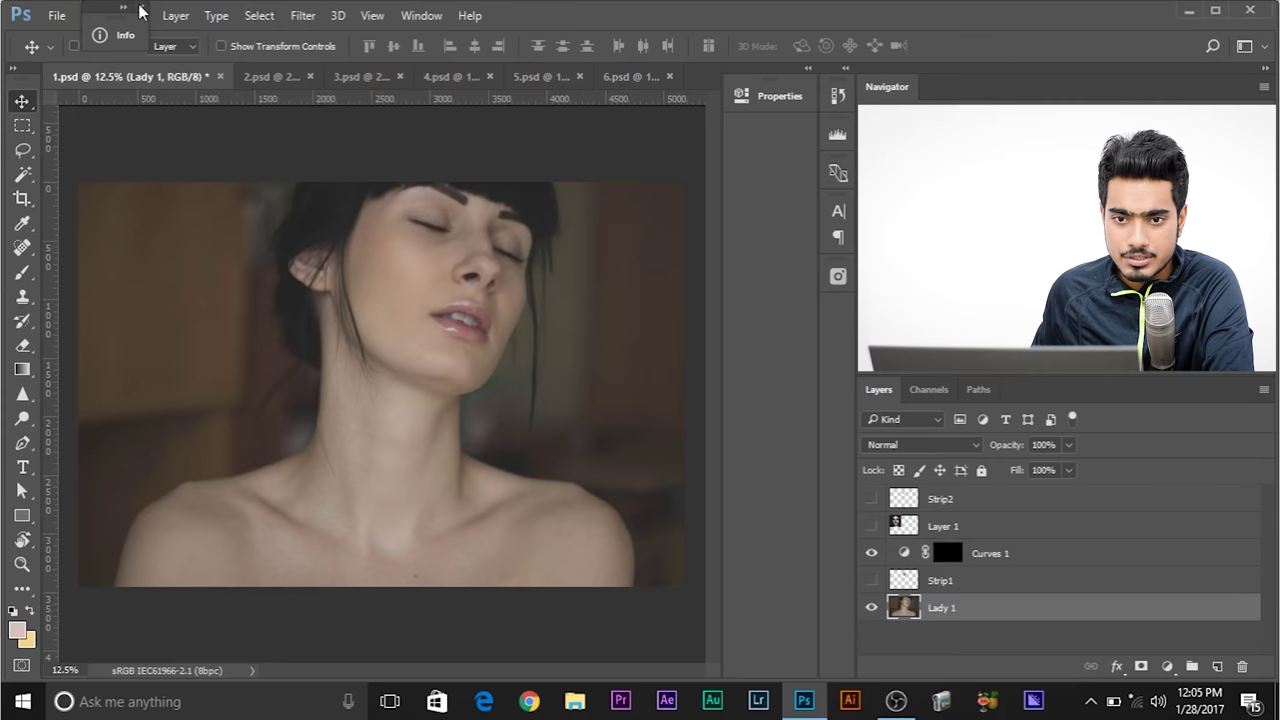
left_click(259, 15)
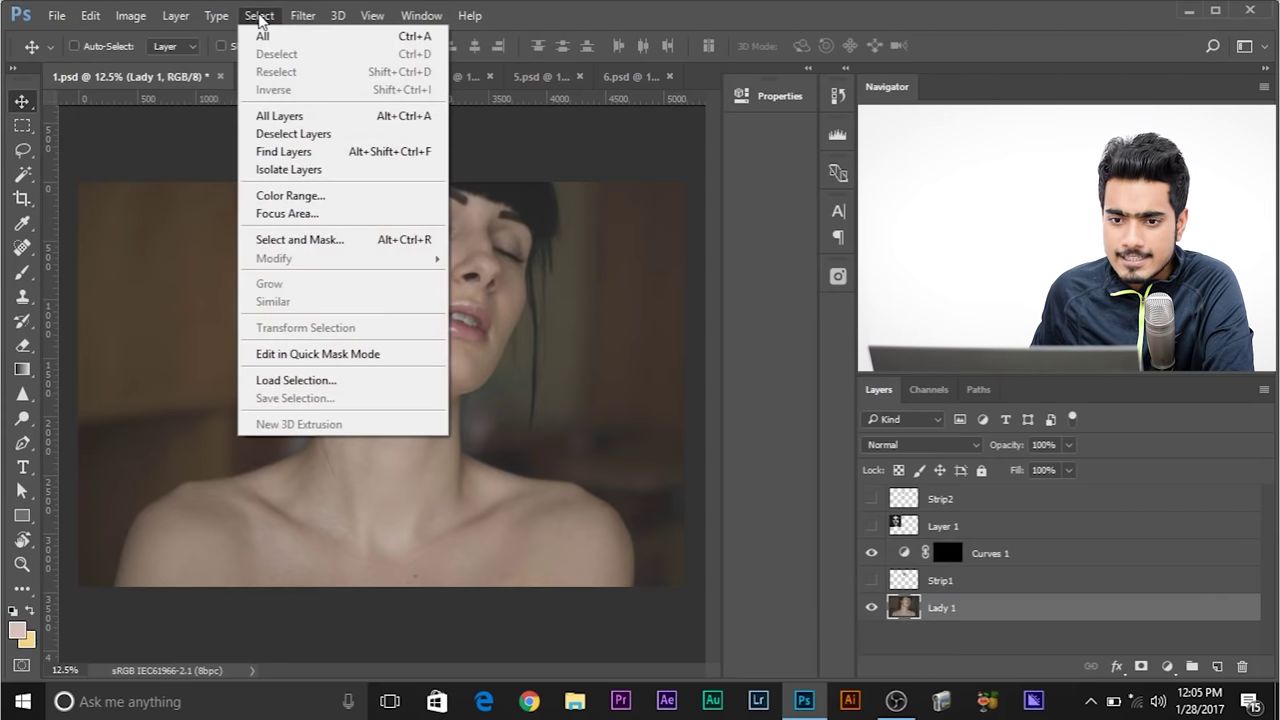
Select the woman's skin with Color Range sampled from her cheek at Fuzziness 95
left_click(320, 194)
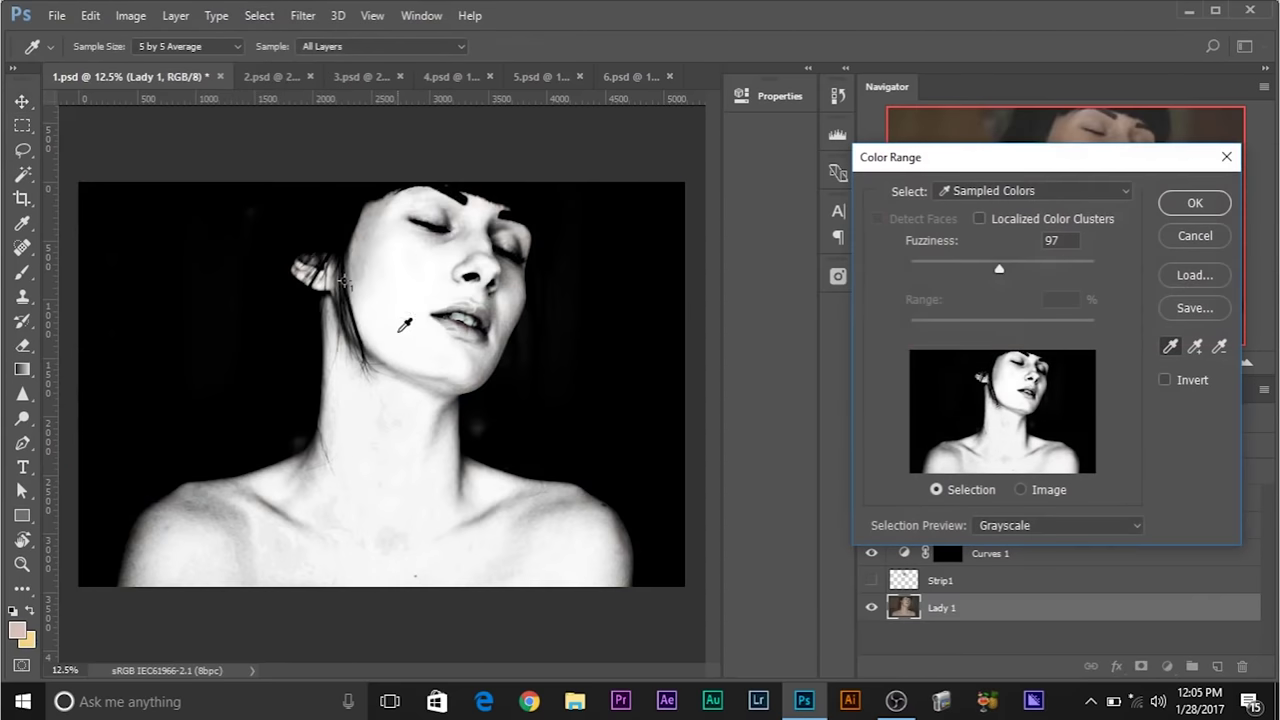
left_click(402, 276)
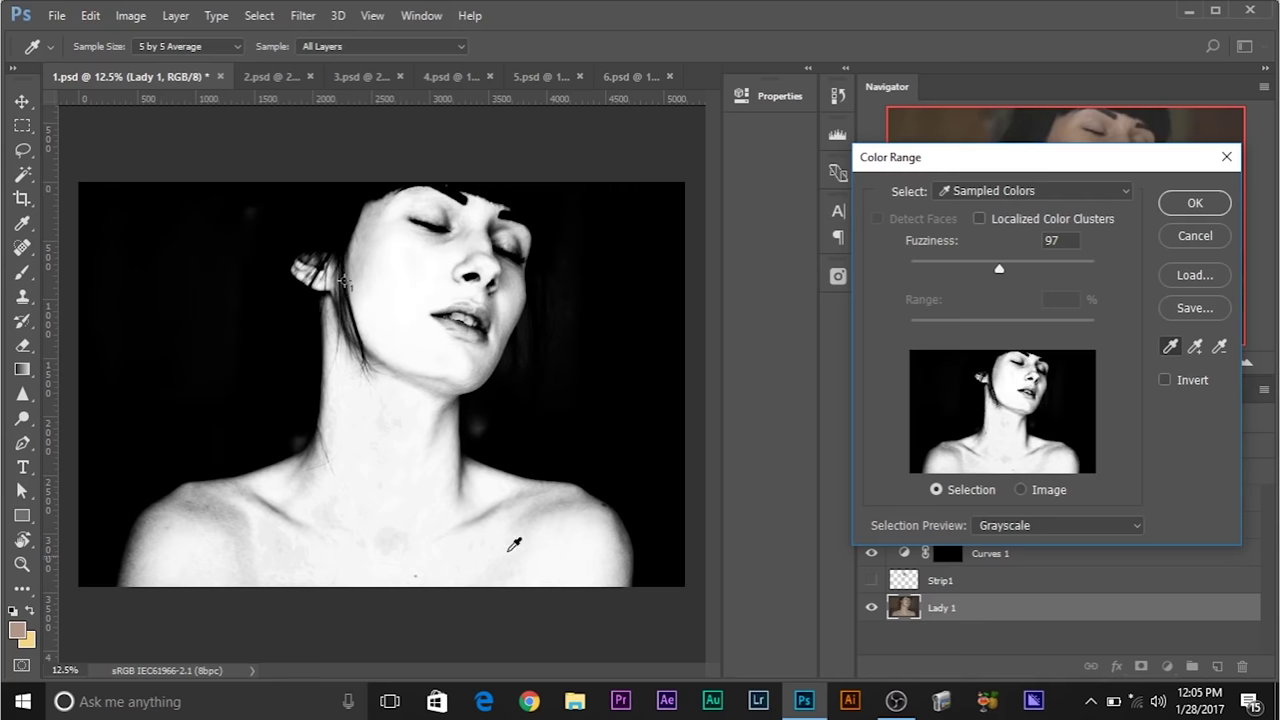
mouse_move(1000, 268)
left_mouse_down()
mouse_move(1024, 266)
mouse_move(996, 268)
left_mouse_up()
left_click(1195, 203)
key("v")
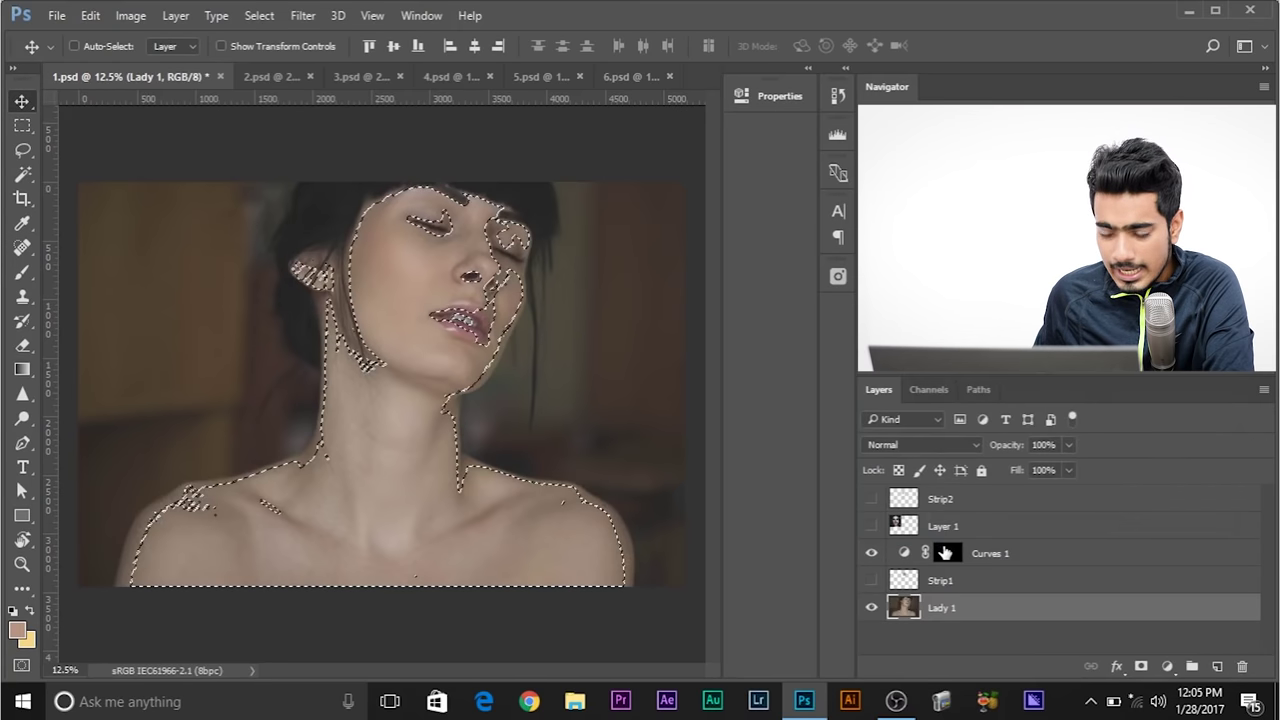
Fill the skin selection with white on the Curves 1 mask, then deselect
left_click(948, 553)
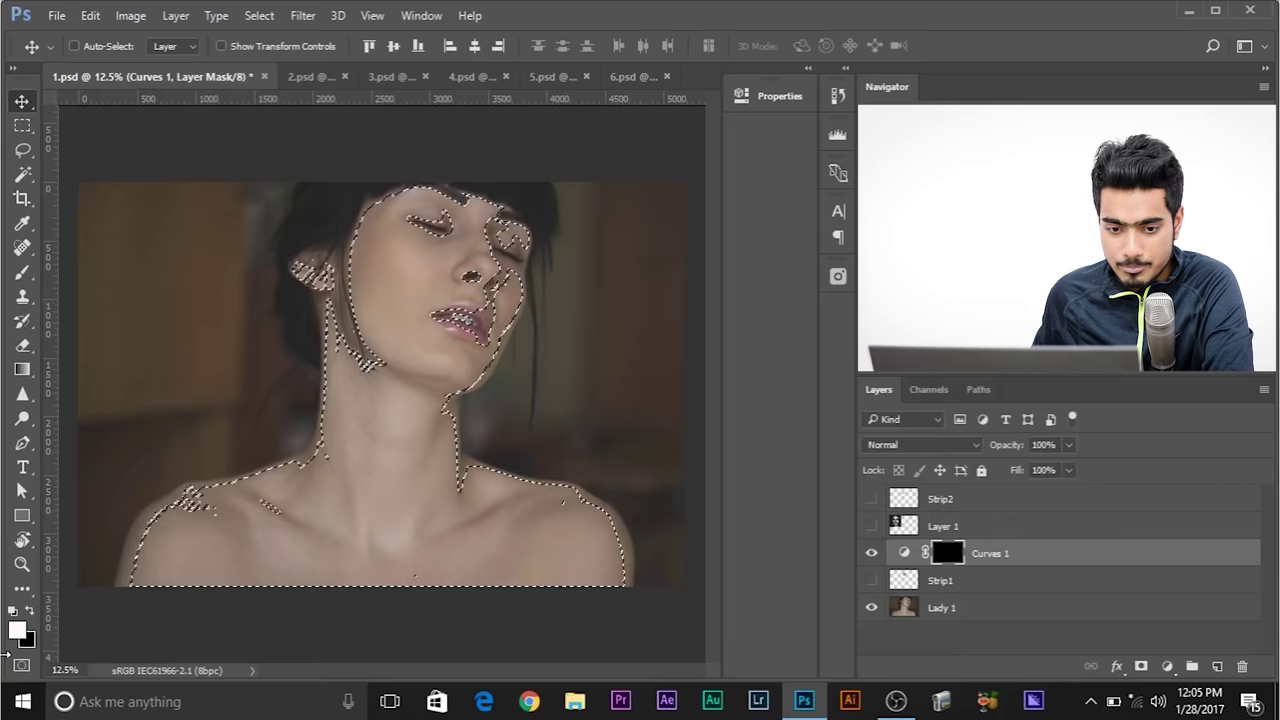
left_click(16, 629)
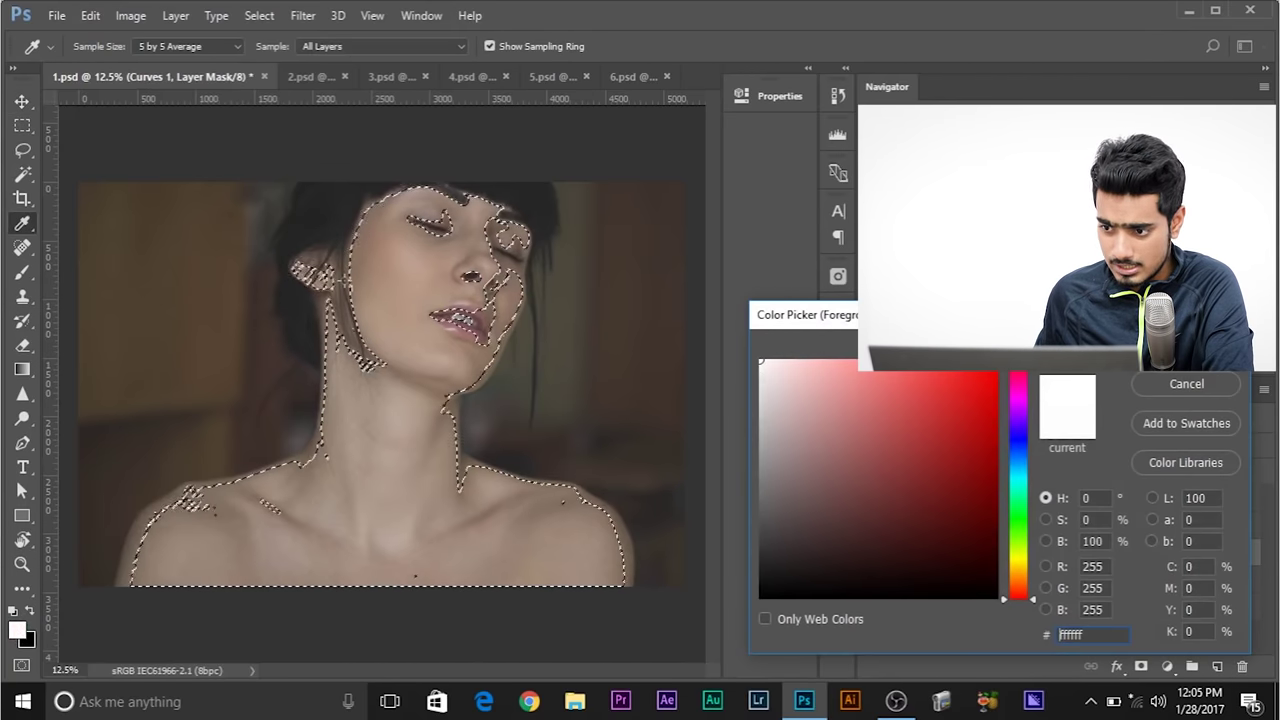
key("Escape")
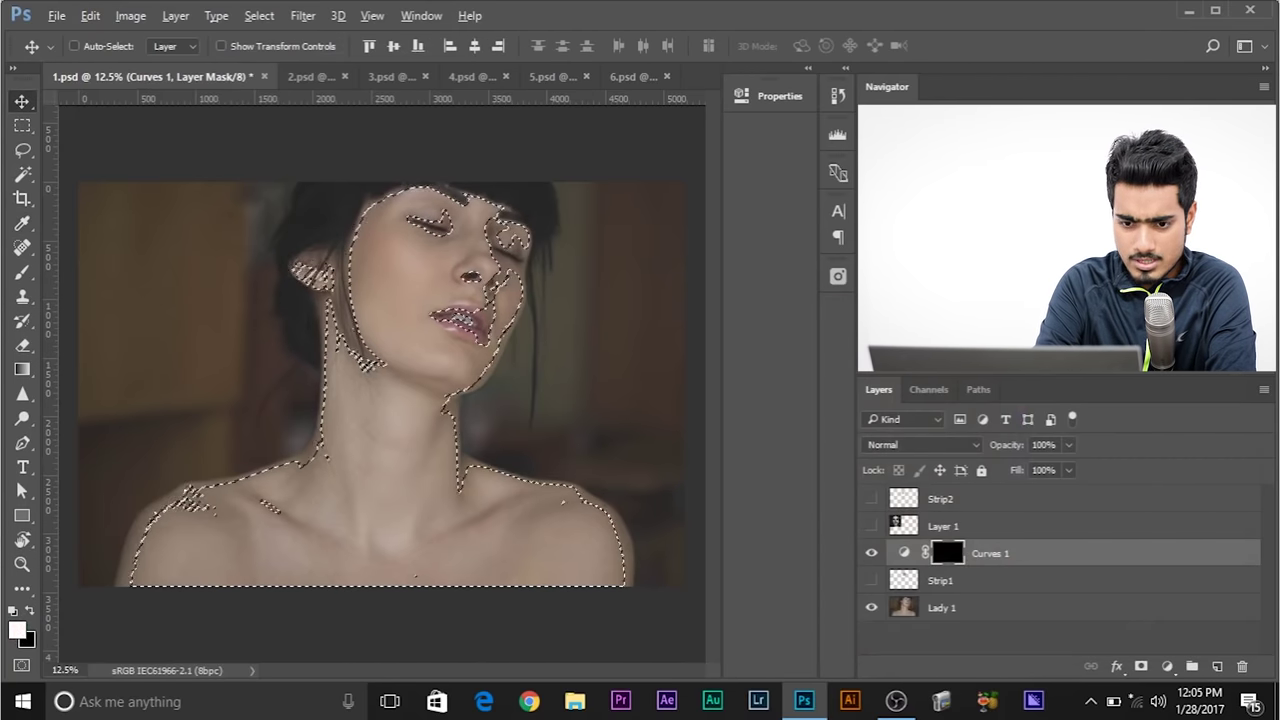
key("alt+BackSpace")
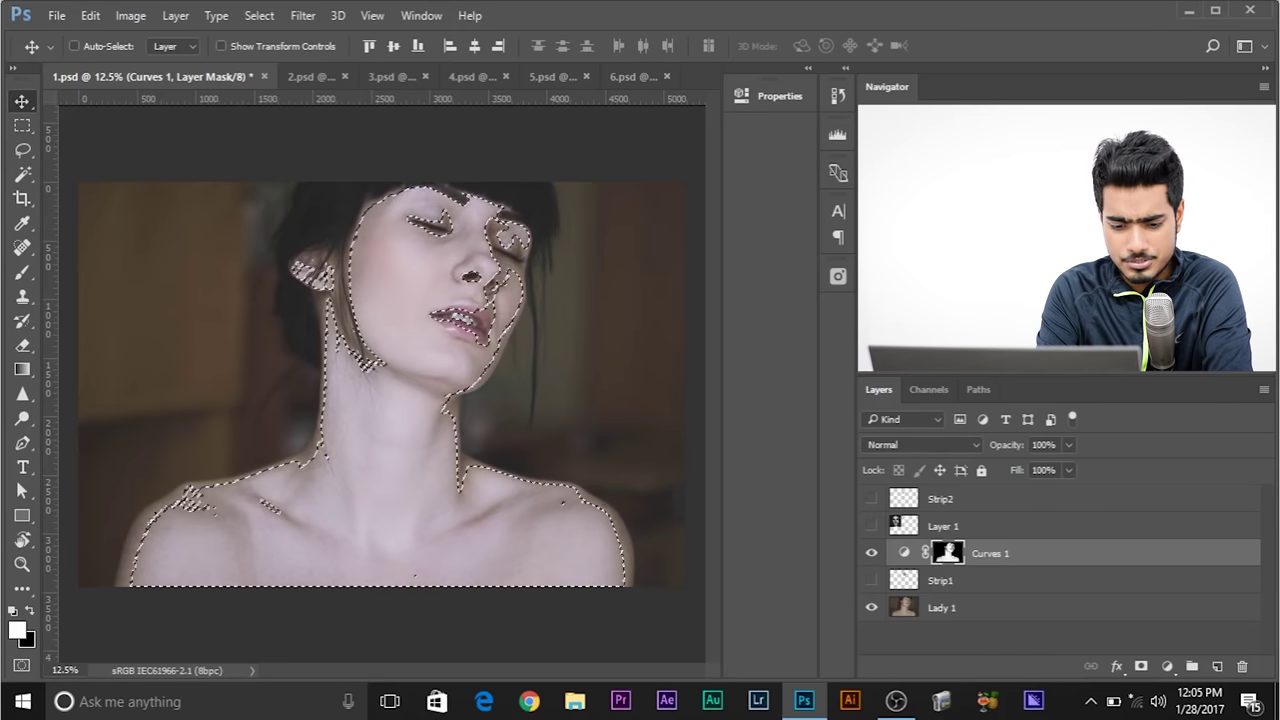
key("ctrl+d")
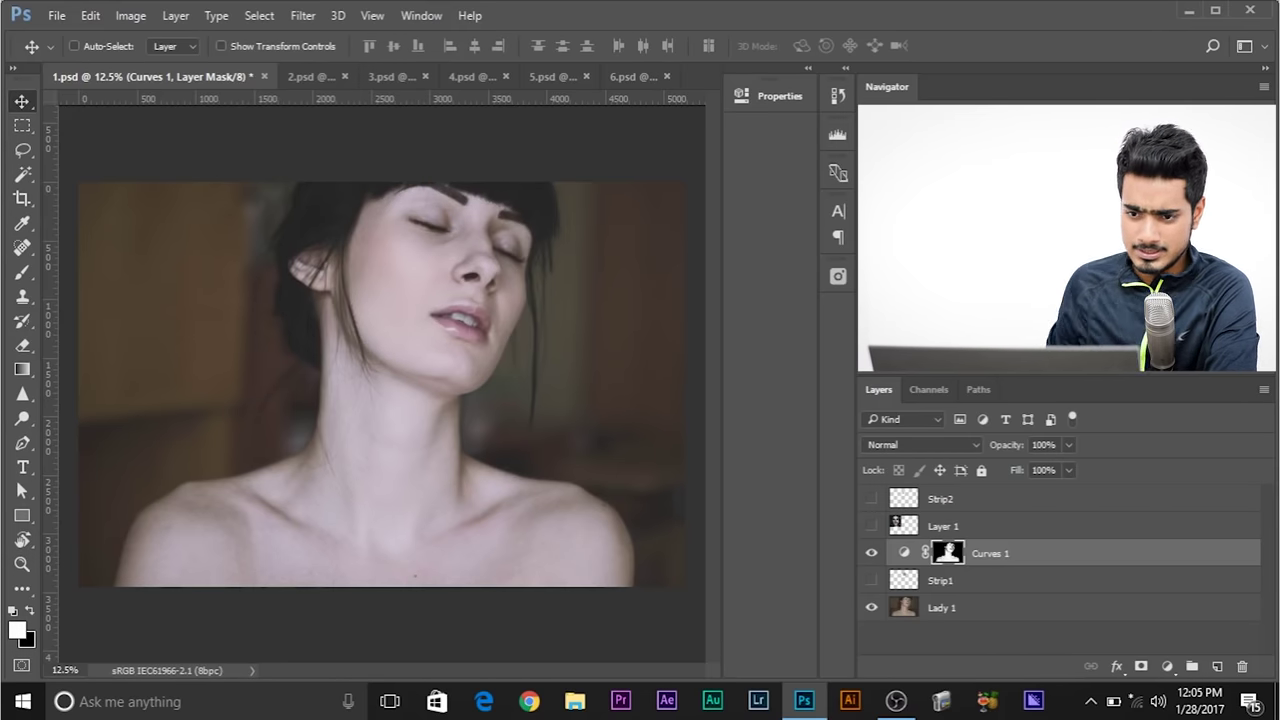
Toggle Curves 1 to compare before and after, then show the blue-eyed Layer 1 portrait
left_click(871, 553)
left_click(871, 553)
left_click(871, 553)
left_click(871, 553)
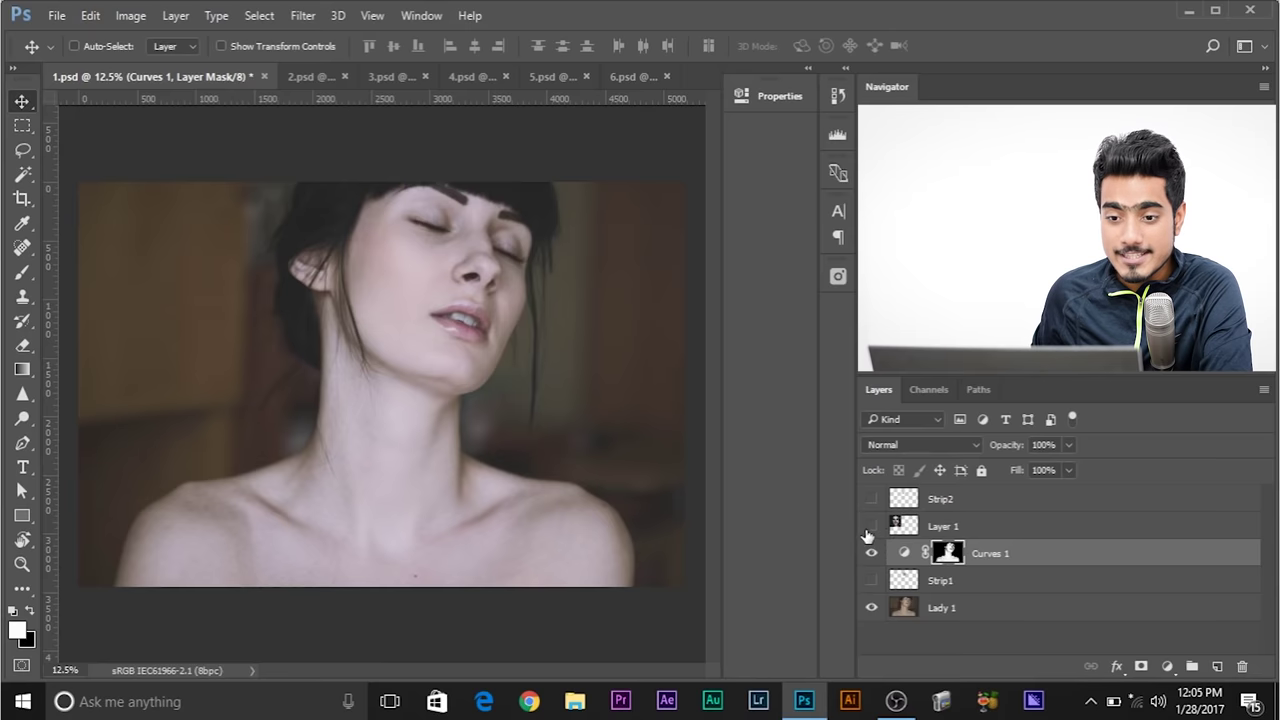
left_click(870, 527)
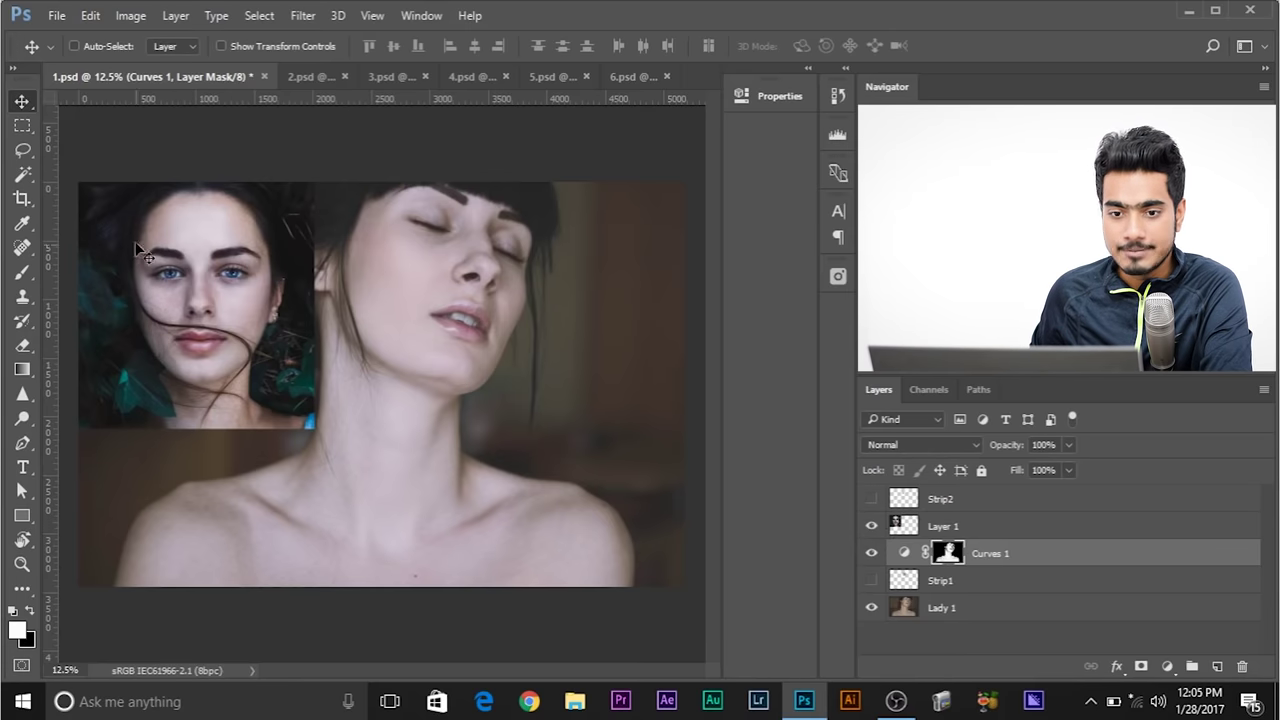
Retune Curves 1 by lifting the black point and adding a brightening midtone point, then compare
double_click(907, 554)
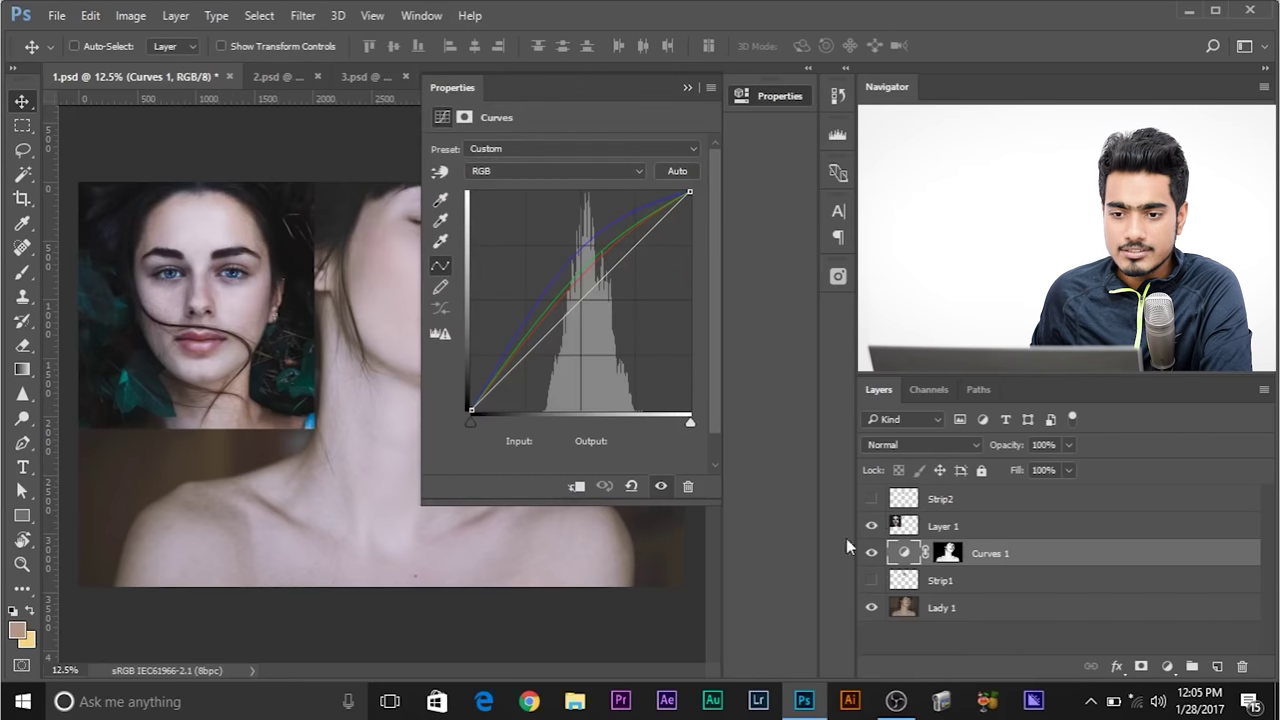
left_click_drag(443, 84, 569, 158)
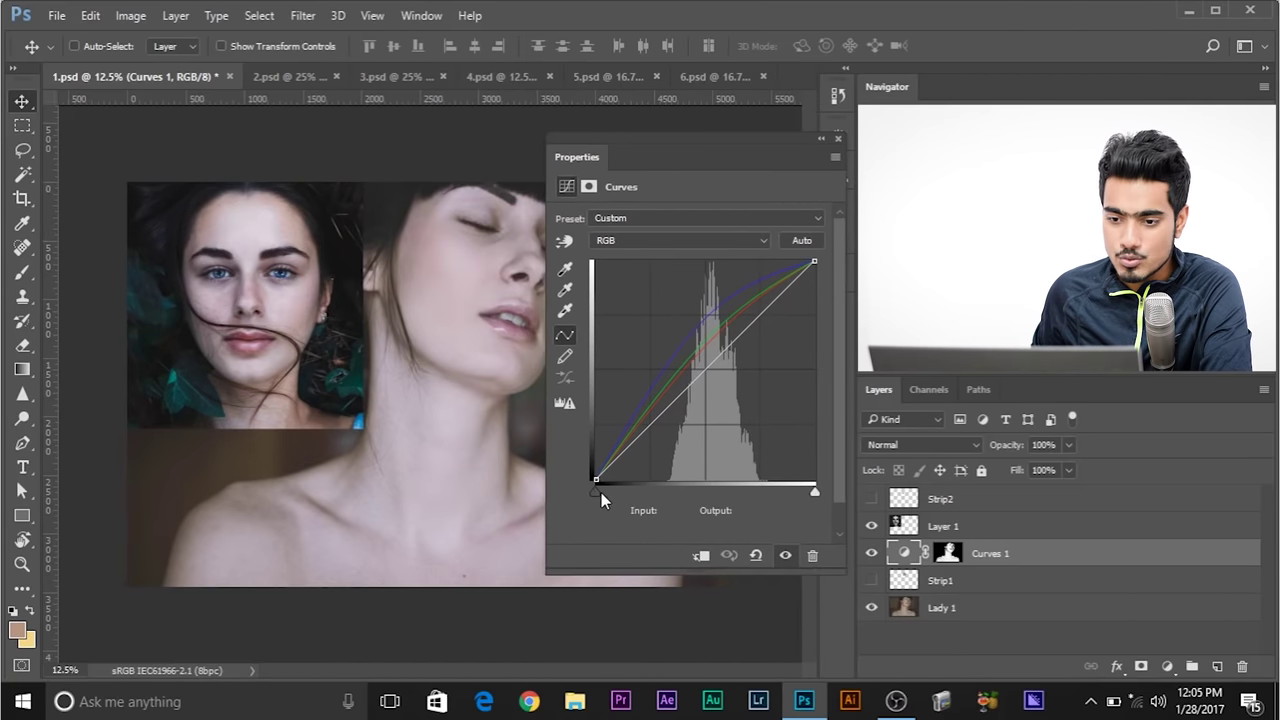
left_click_drag(595, 486, 636, 480)
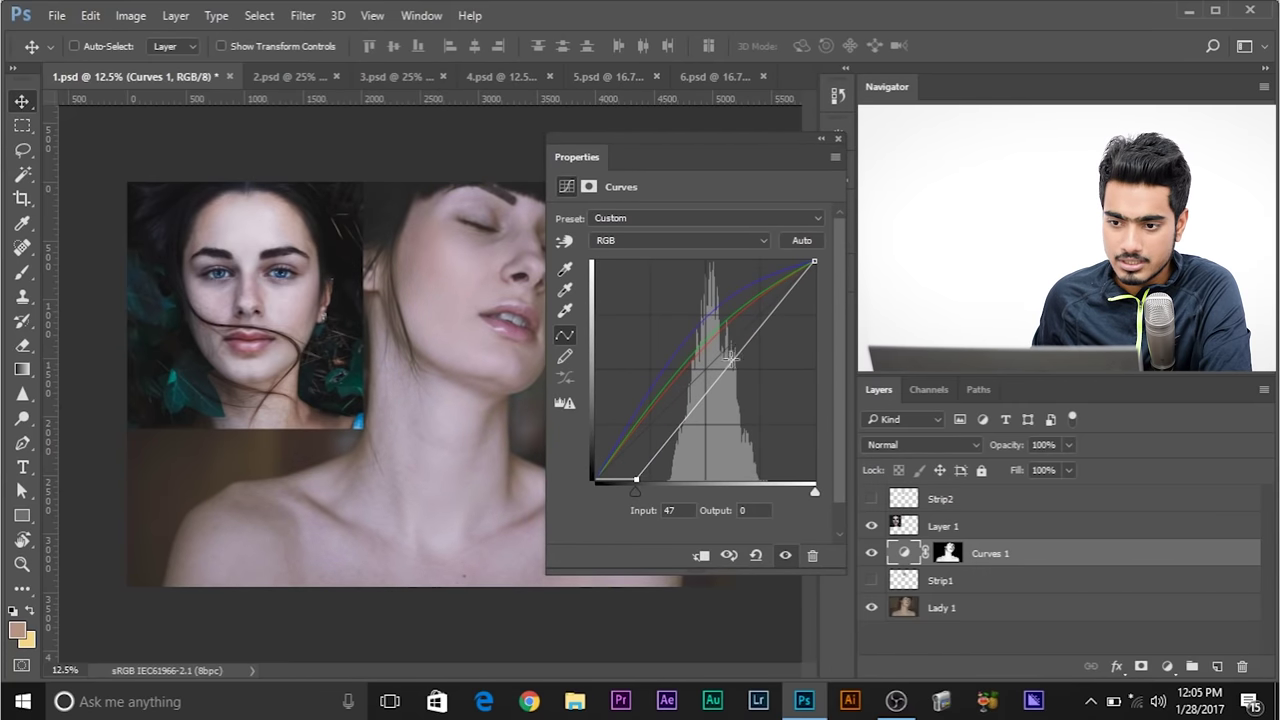
mouse_move(731, 358)
left_mouse_down()
mouse_move(705, 330)
mouse_move(724, 354)
left_mouse_up()
left_click(838, 142)
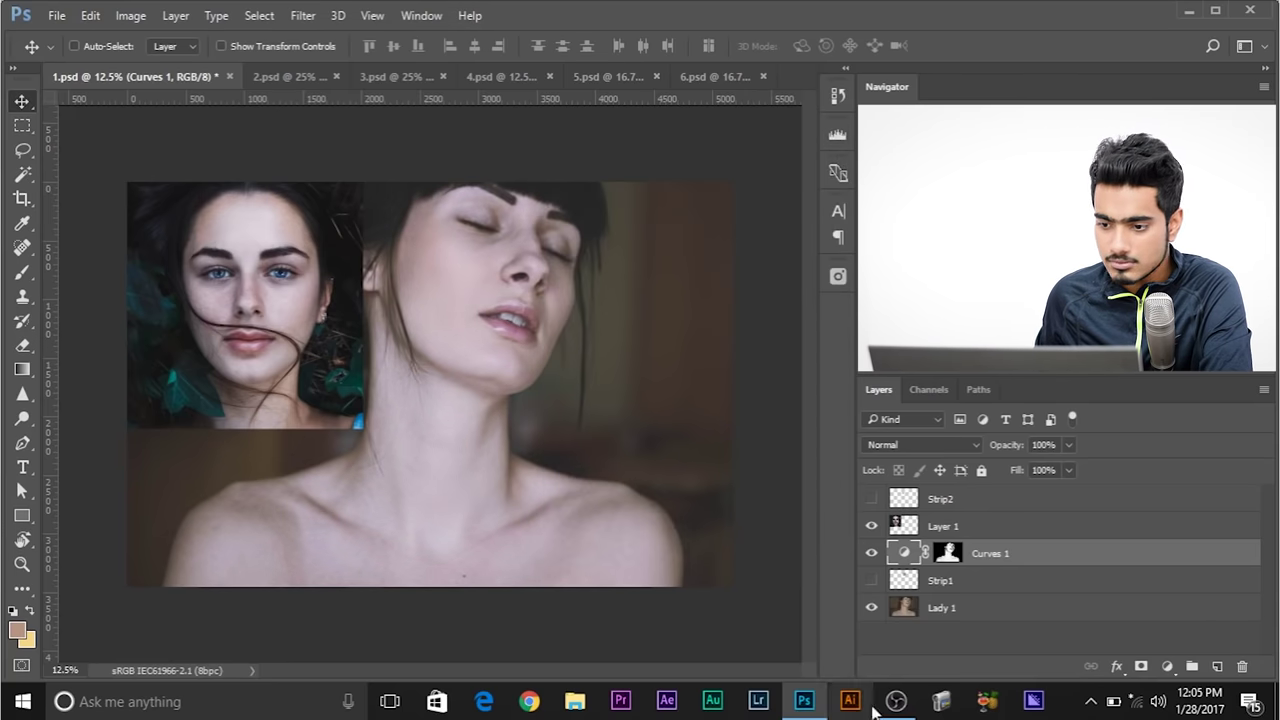
left_click(868, 553)
left_click(868, 553)
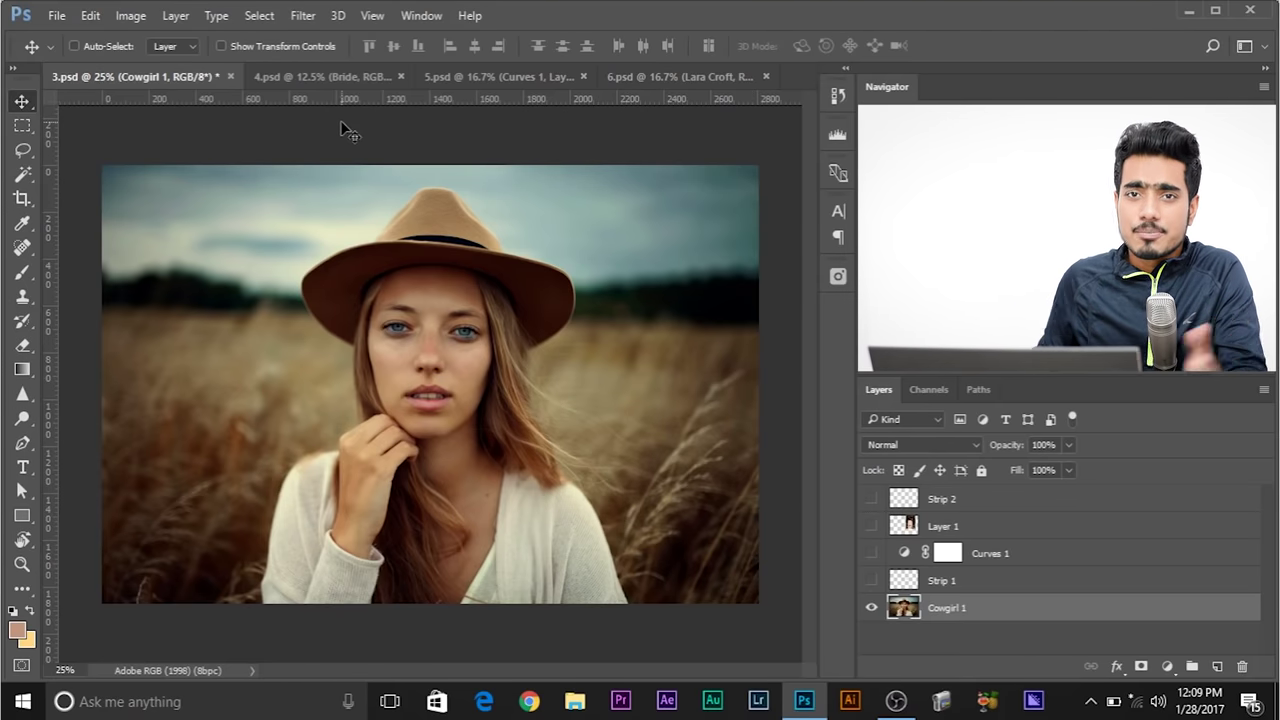
Back in 3.psd, turn on Curves 1 and show the pasted closed-eyes face Layer 1
left_click(335, 77)
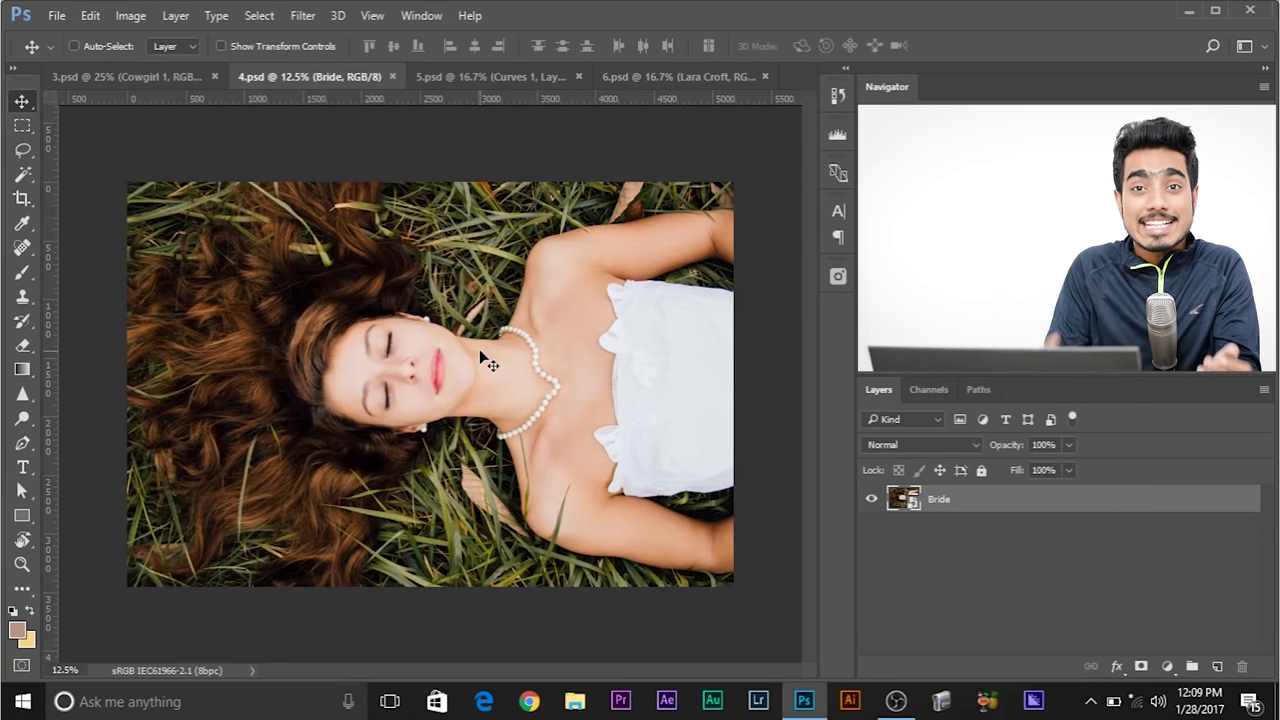
left_click(137, 78)
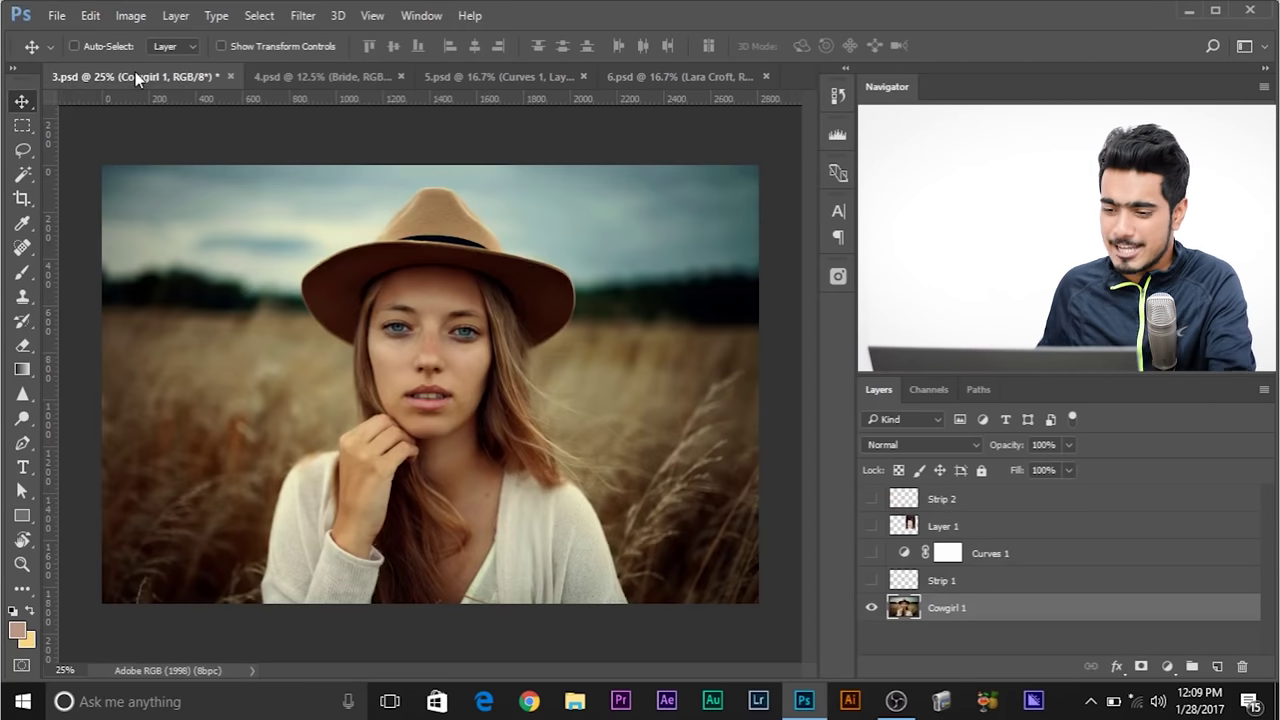
left_click(870, 553)
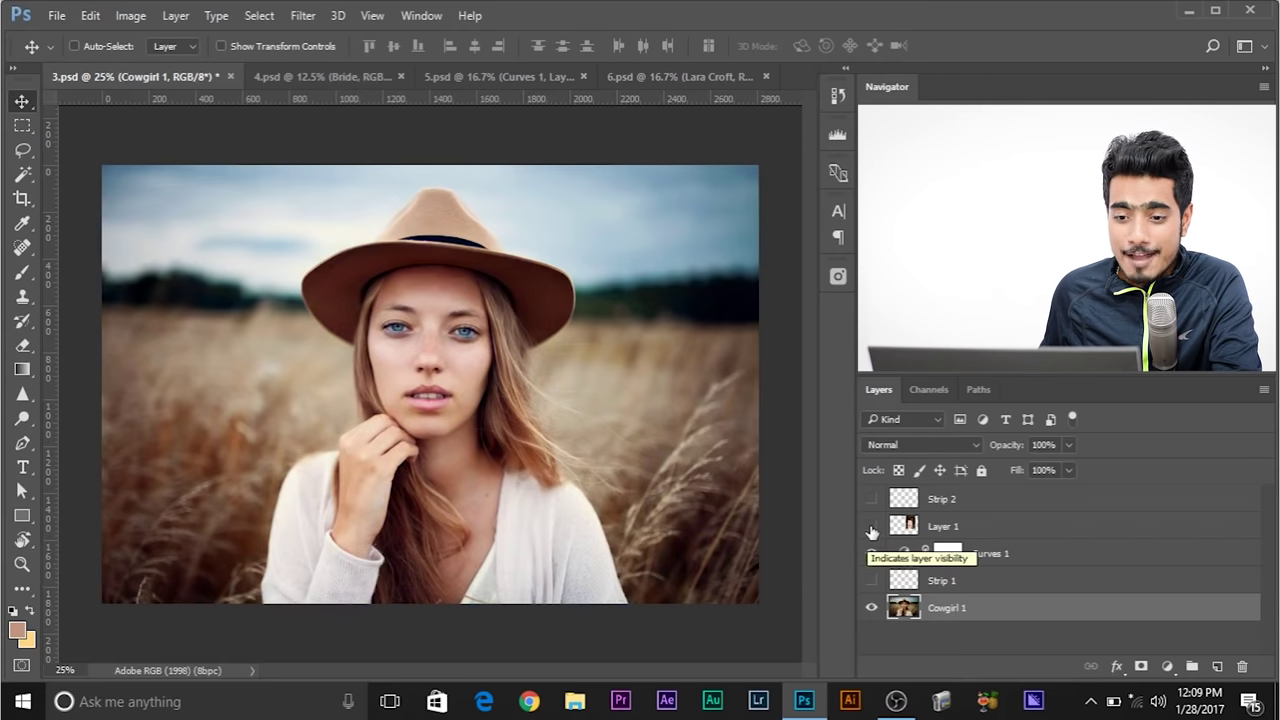
left_click(871, 527)
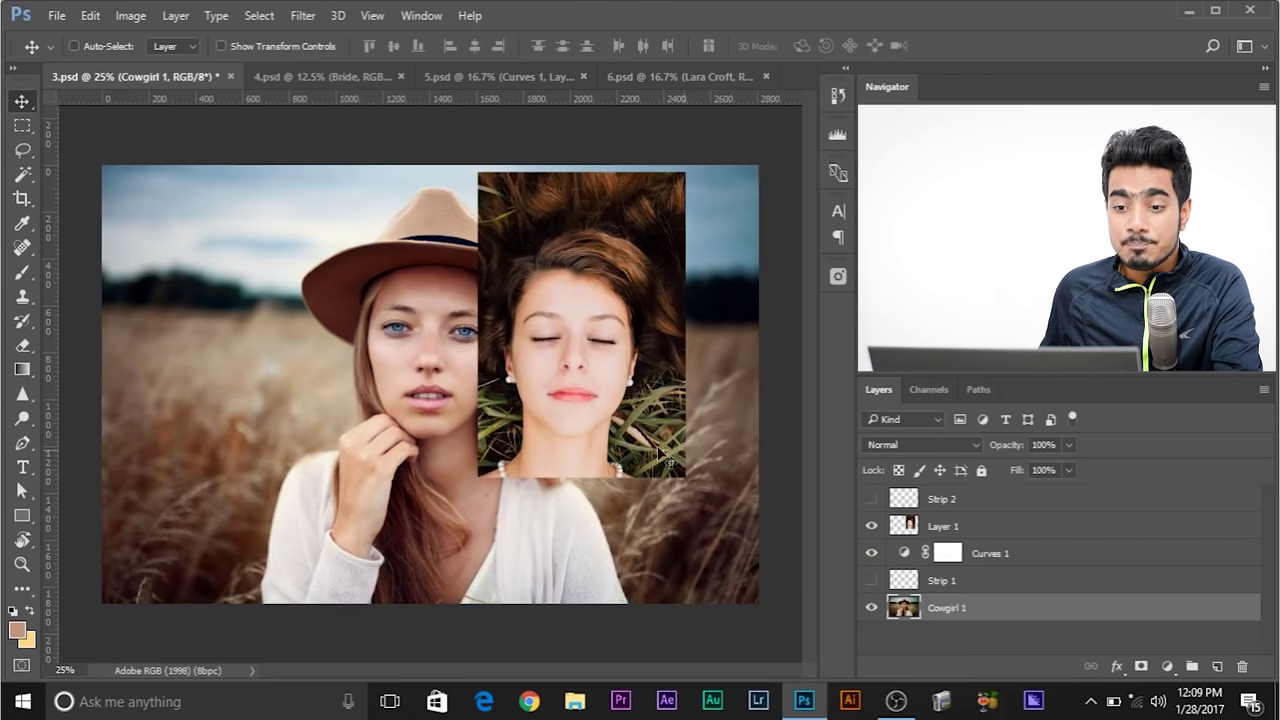
left_click_drag(607, 366, 640, 355)
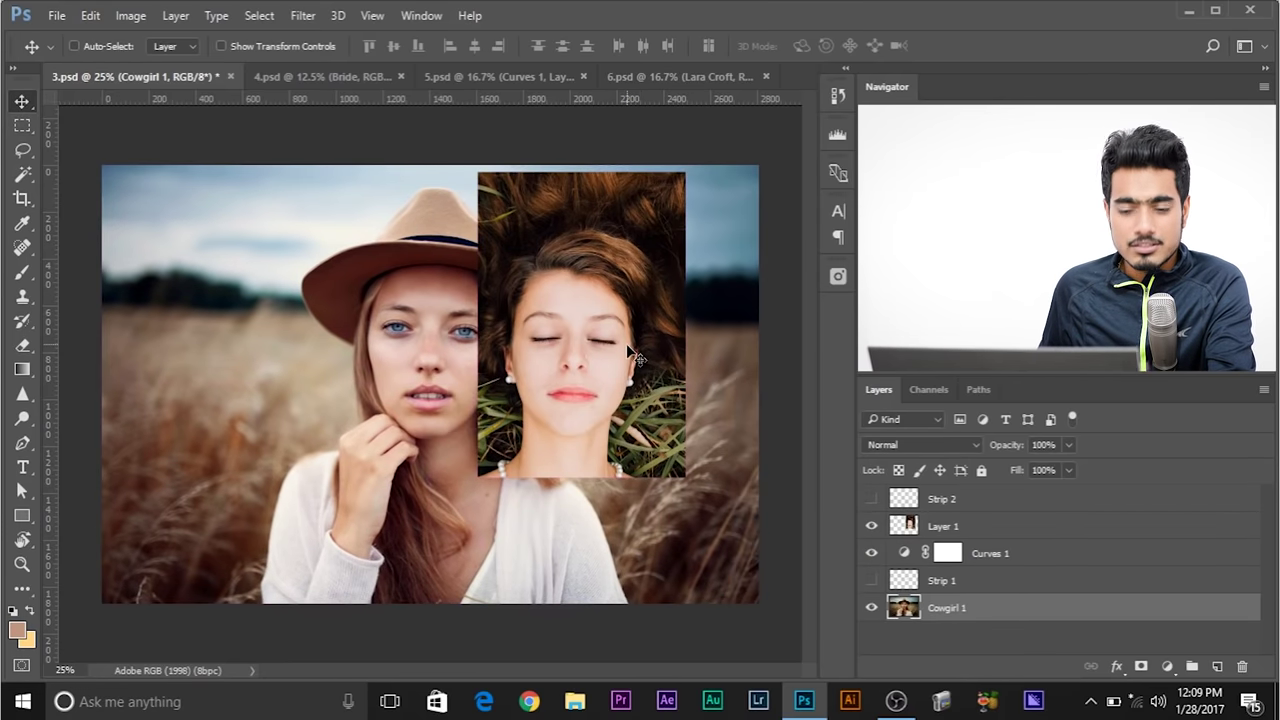
Bend the Curves 1 RGB curve up at midtones (116→144) and shadows (18→24) to brighten the cowgirl
double_click(904, 555)
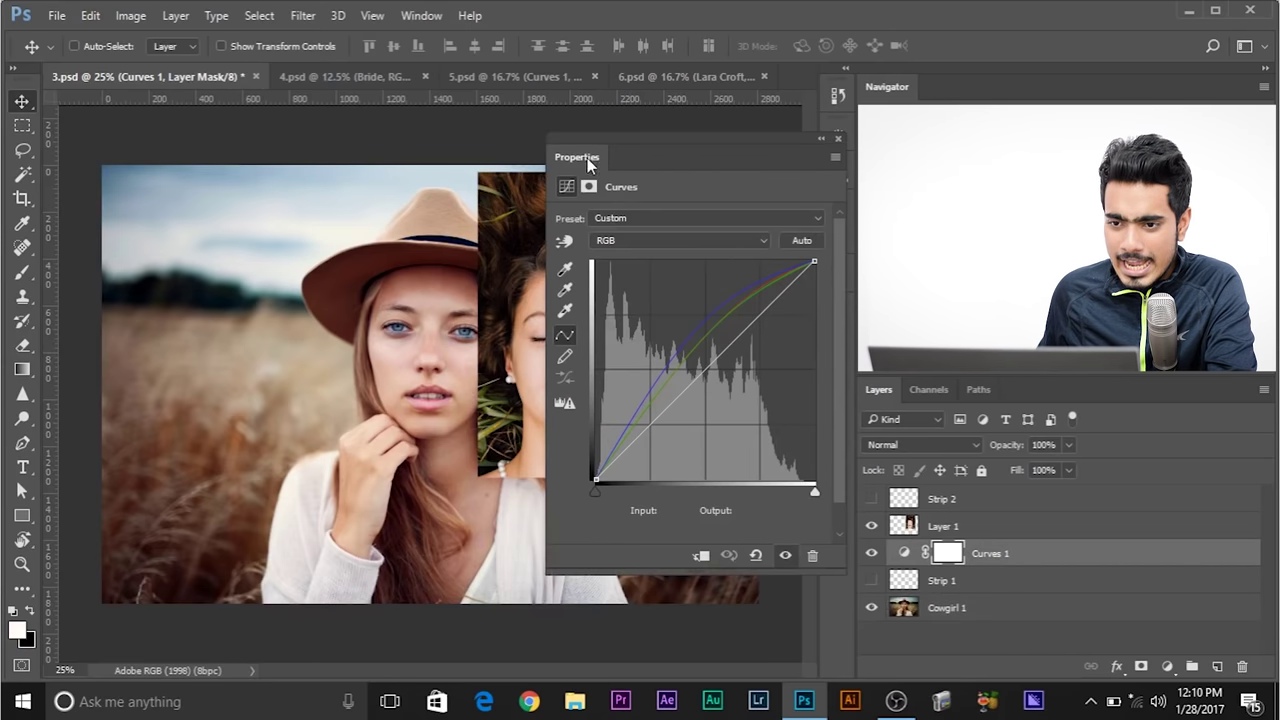
left_click_drag(587, 158, 700, 175)
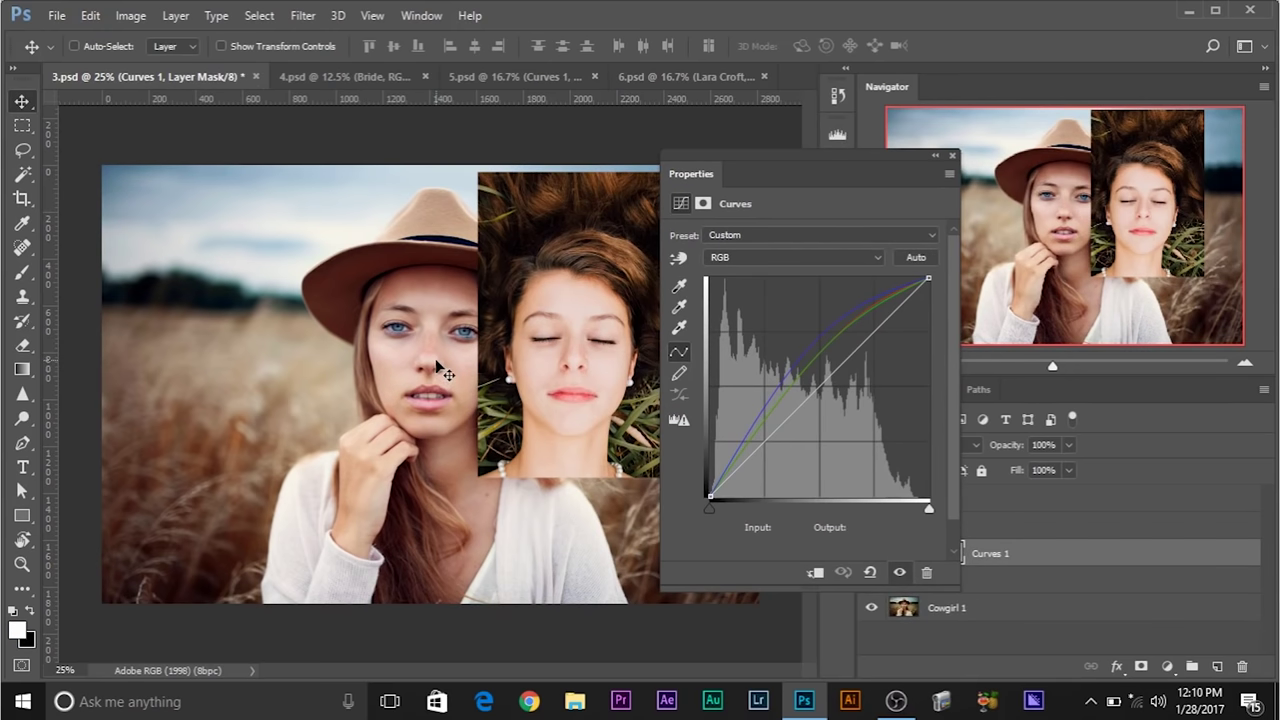
scroll(440, 370, "up", 2)
left_click_drag(455, 366, 281, 382)
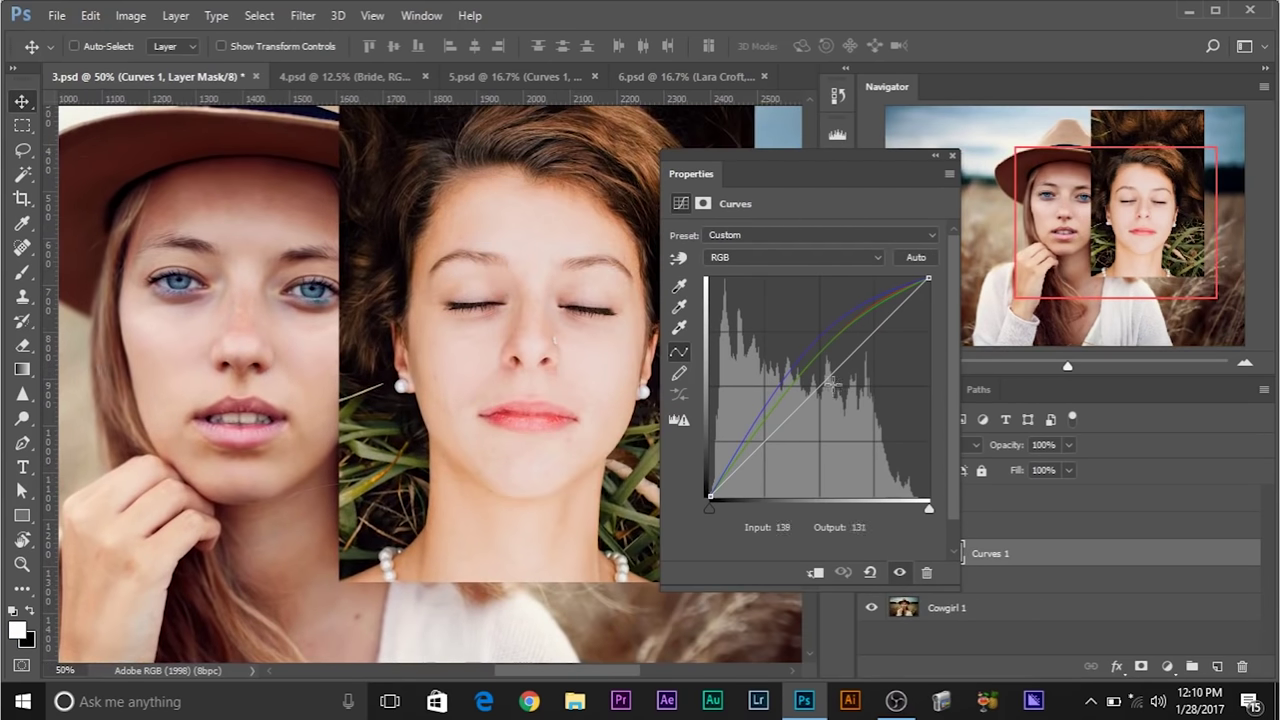
left_click(762, 257)
left_click(762, 267)
left_click_drag(818, 387, 810, 373)
left_click_drag(718, 481, 725, 476)
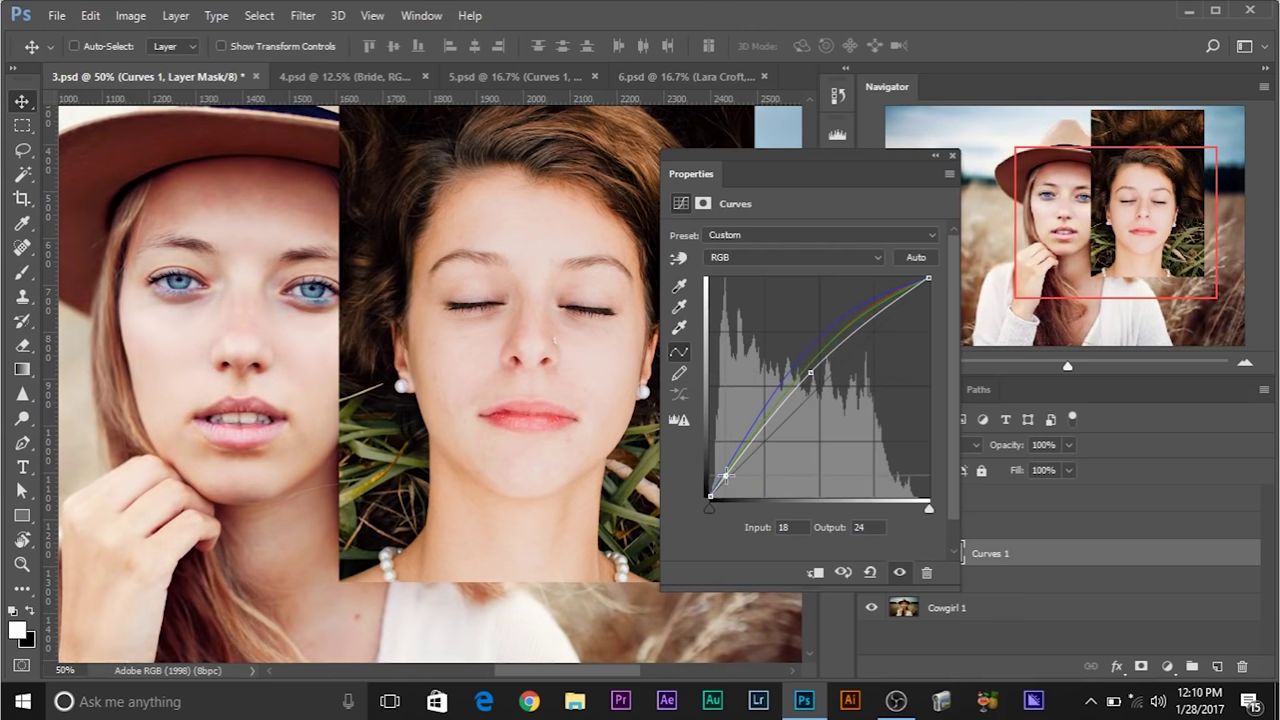
left_click(953, 157)
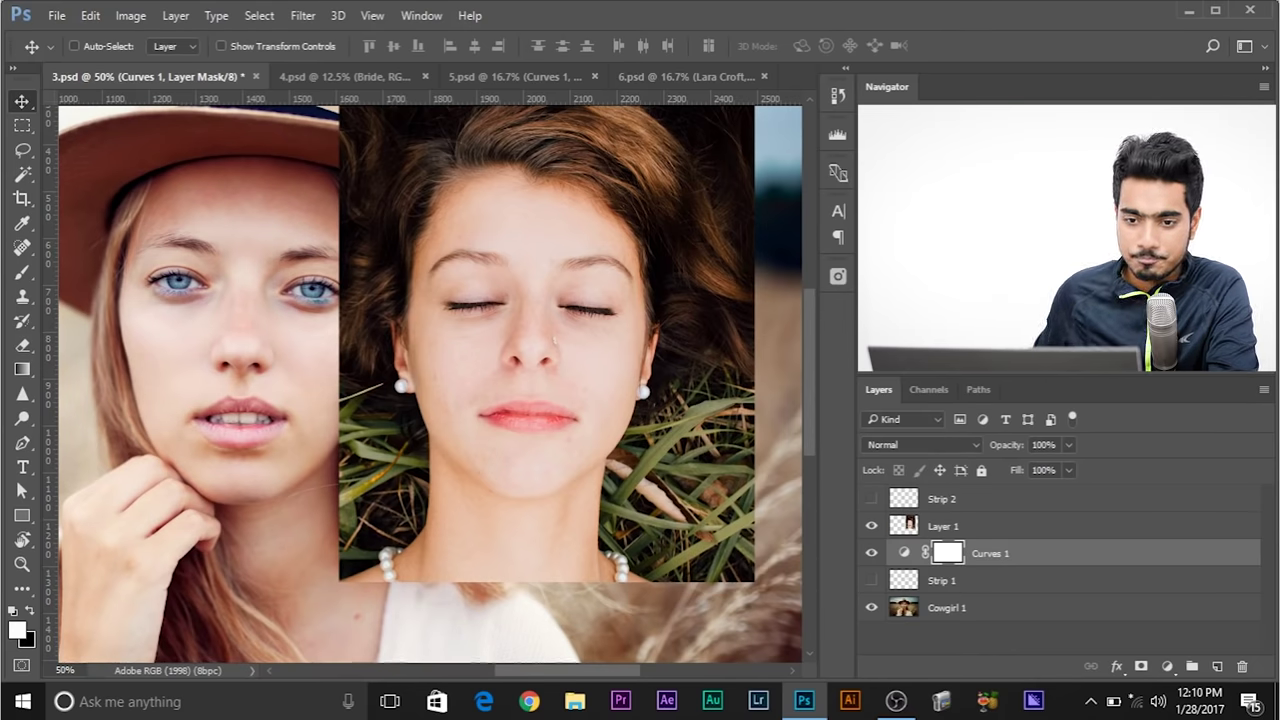
Zoom out, hide Layer 1's pasted closed-eyes face, and open Select > Color Range
key("ctrl+minus")
key("ctrl+minus")
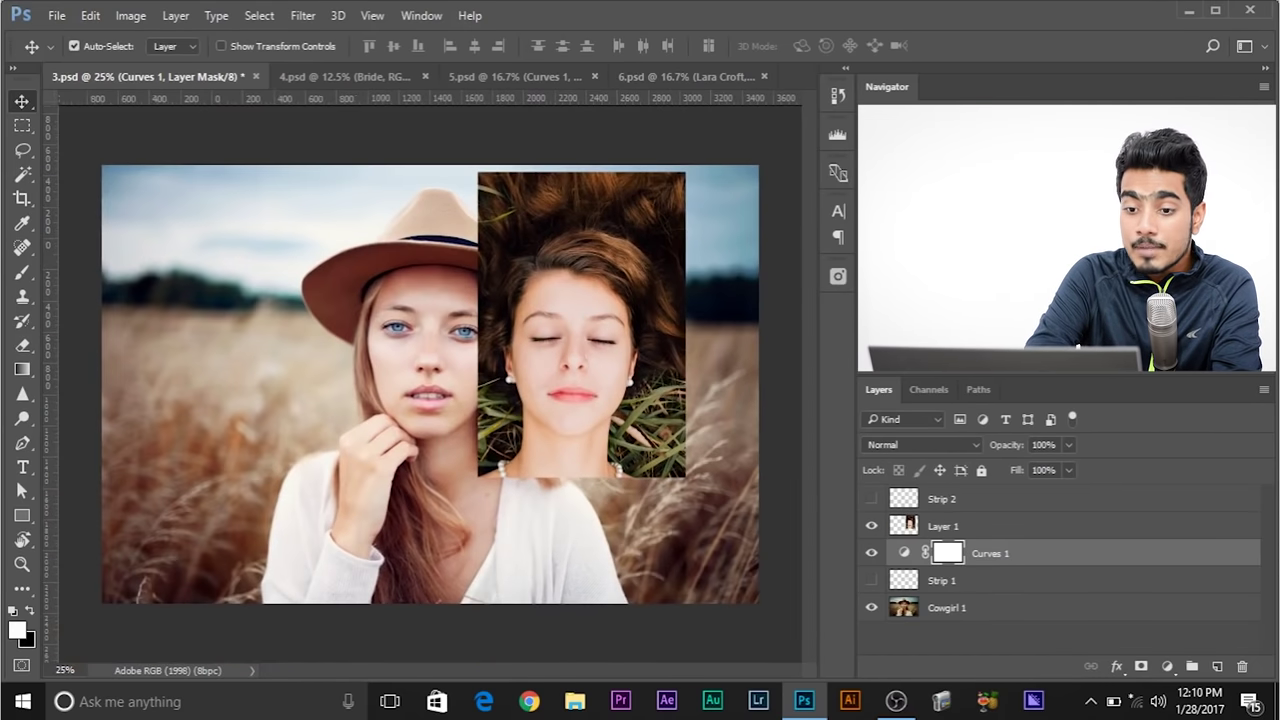
left_click(871, 526)
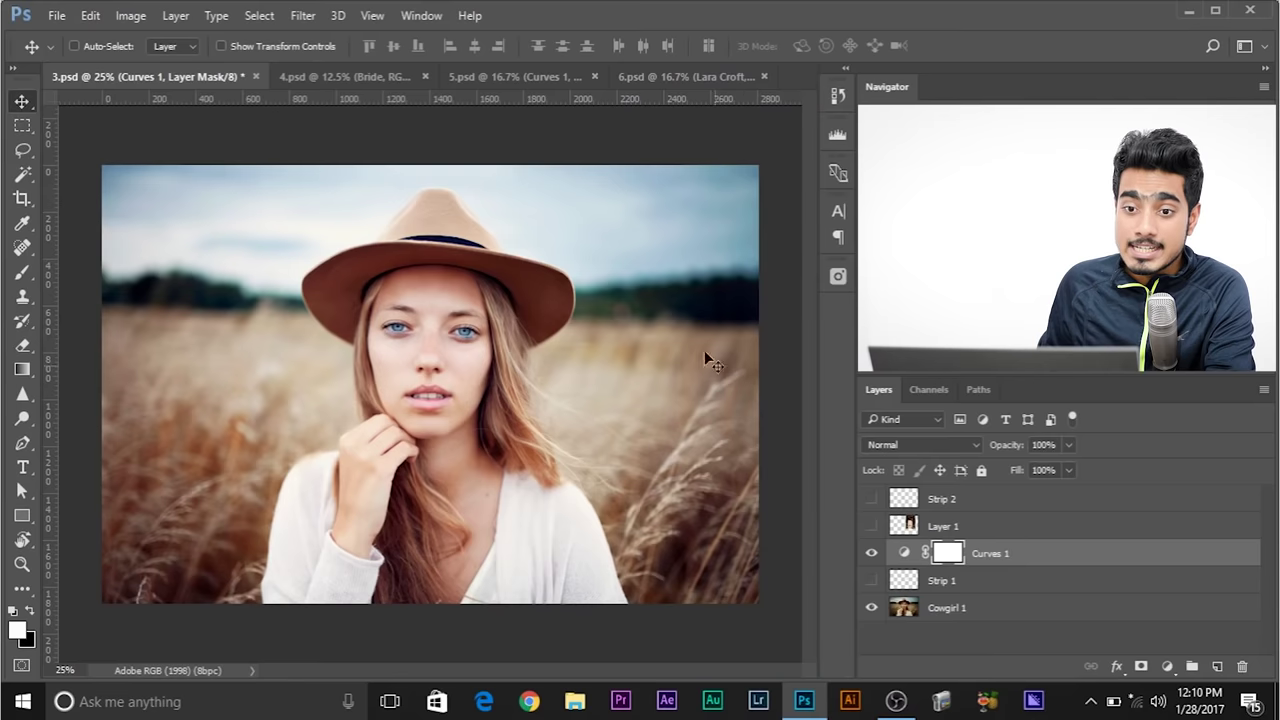
left_click(259, 15)
left_click(286, 195)
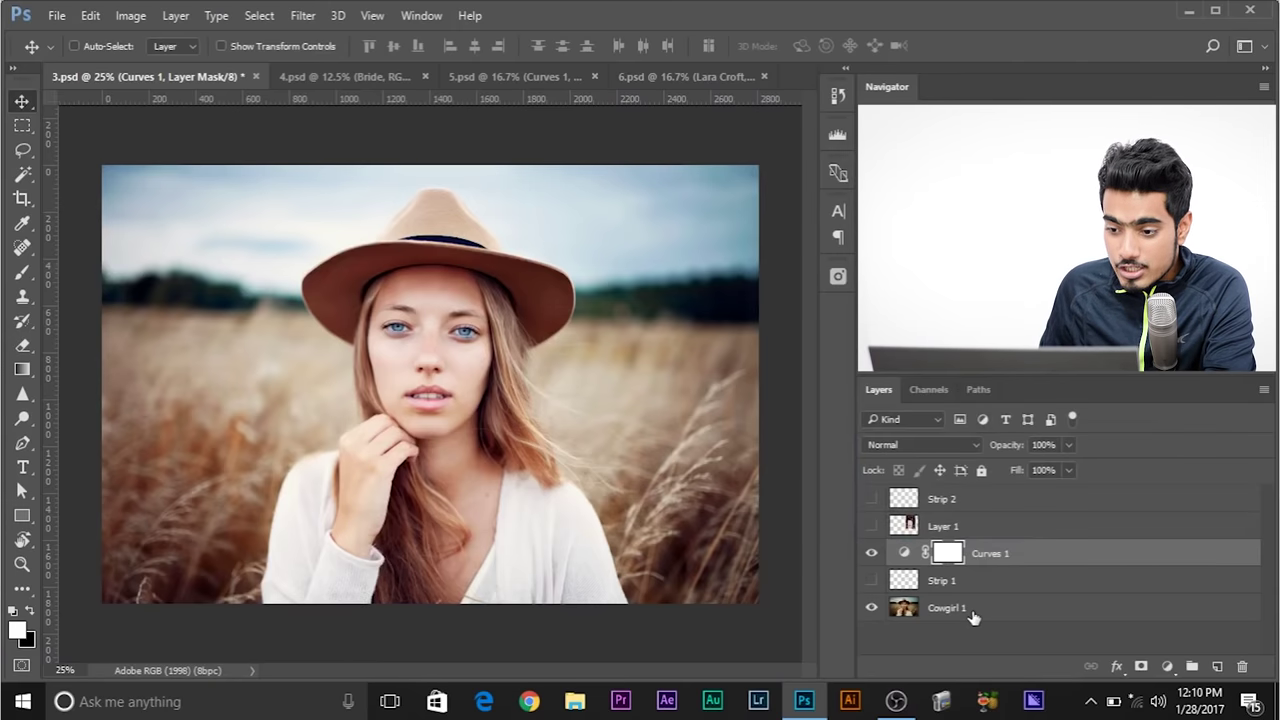
Select the Cowgirl 1 photo layer in the Layers panel
left_click(973, 617)
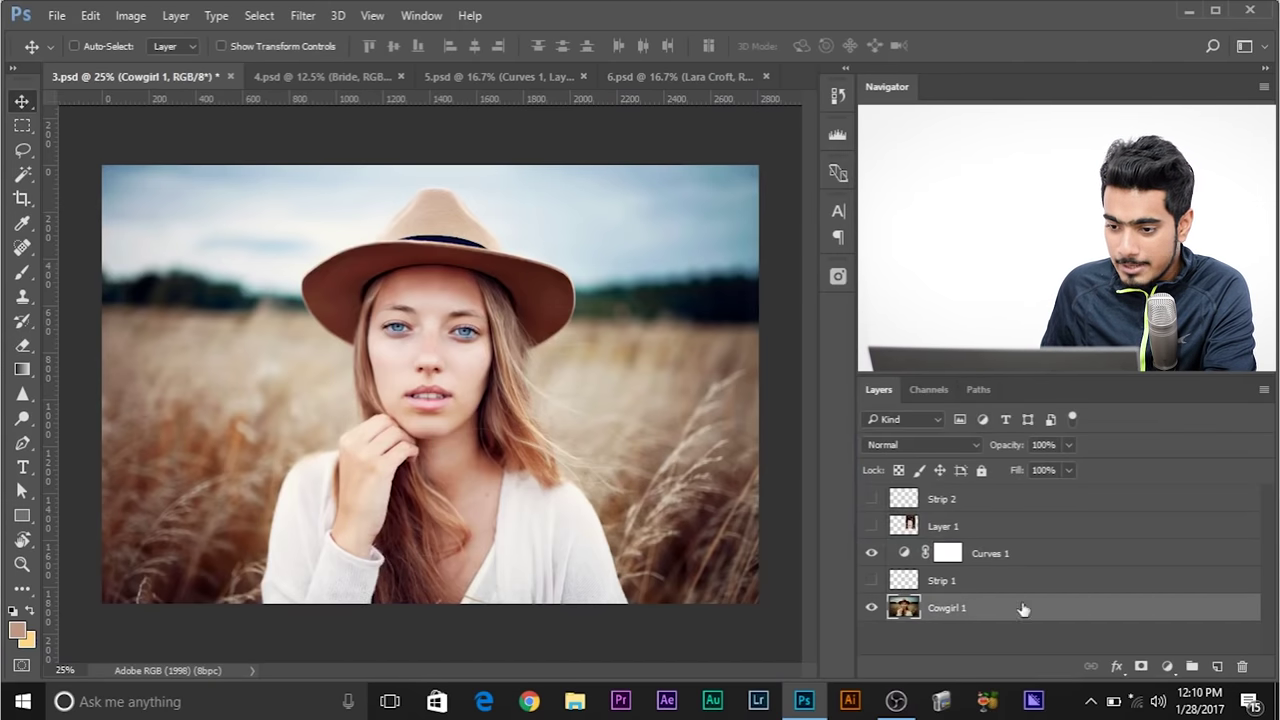
Duplicate the Cowgirl 1 layer and rename the copy 'Skin'
left_click(871, 607)
left_click_drag(1051, 609, 1206, 666)
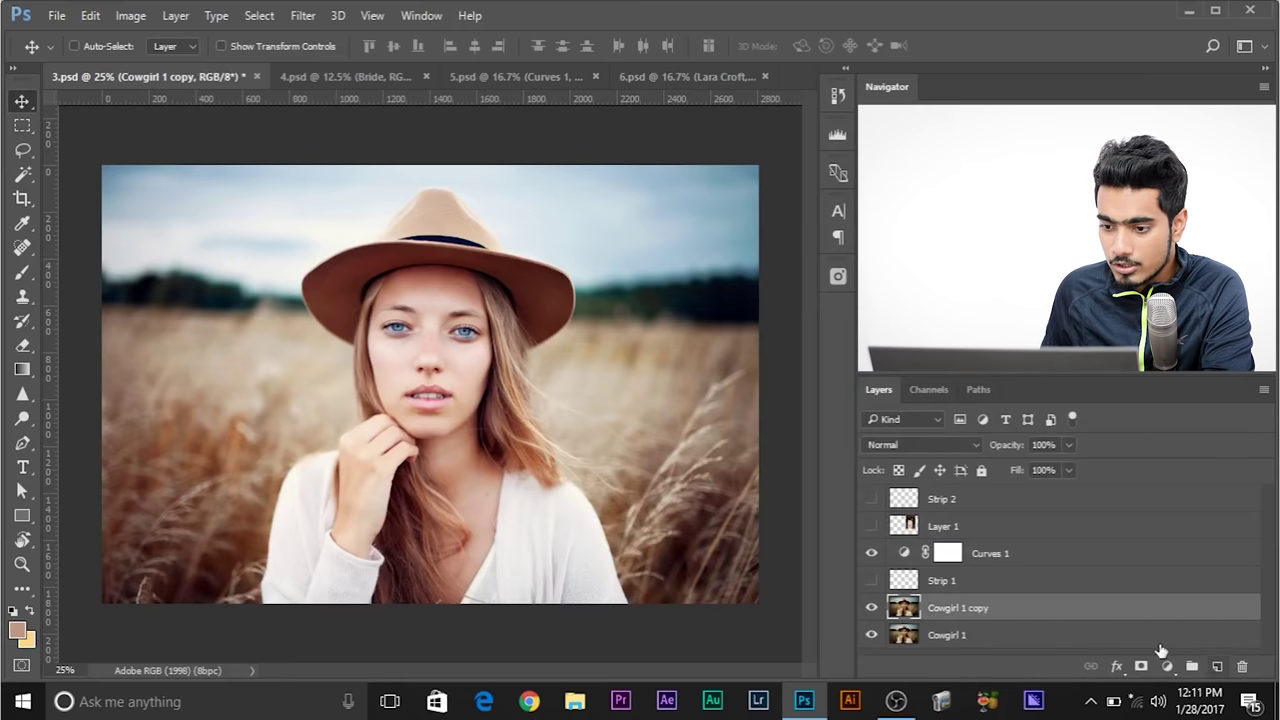
left_click_drag(1051, 607, 1222, 670)
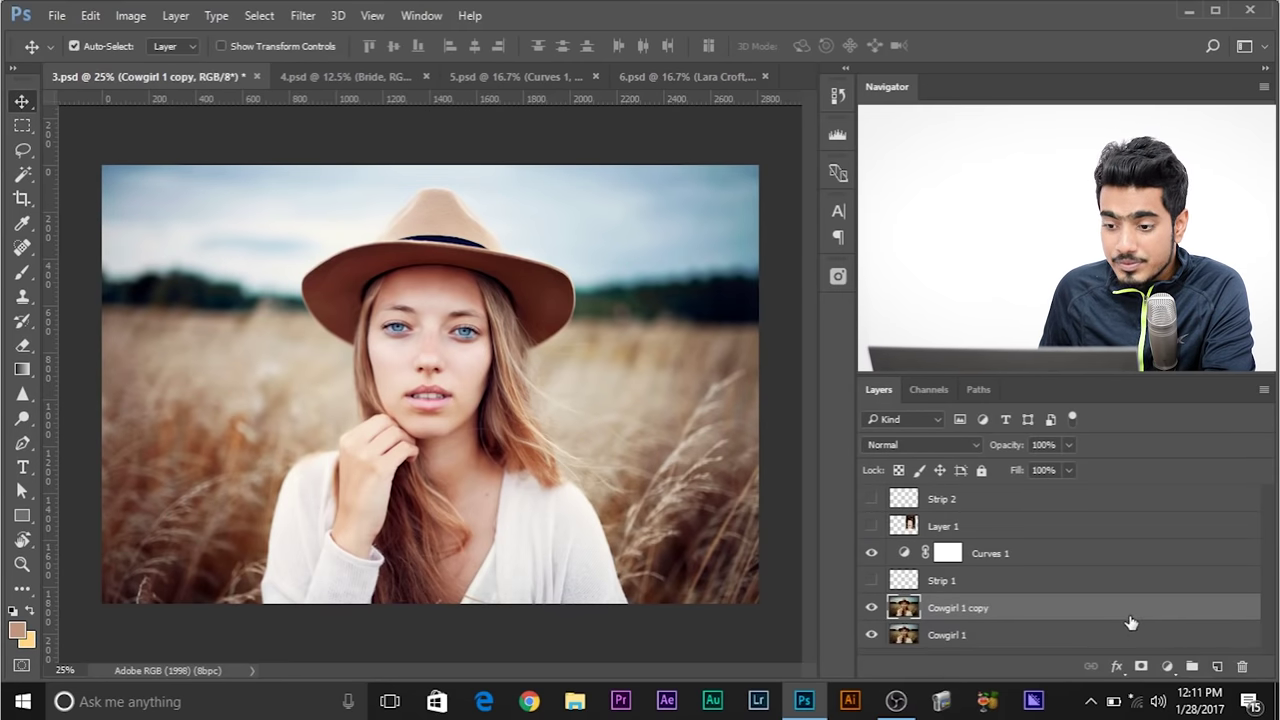
key("ctrl+z")
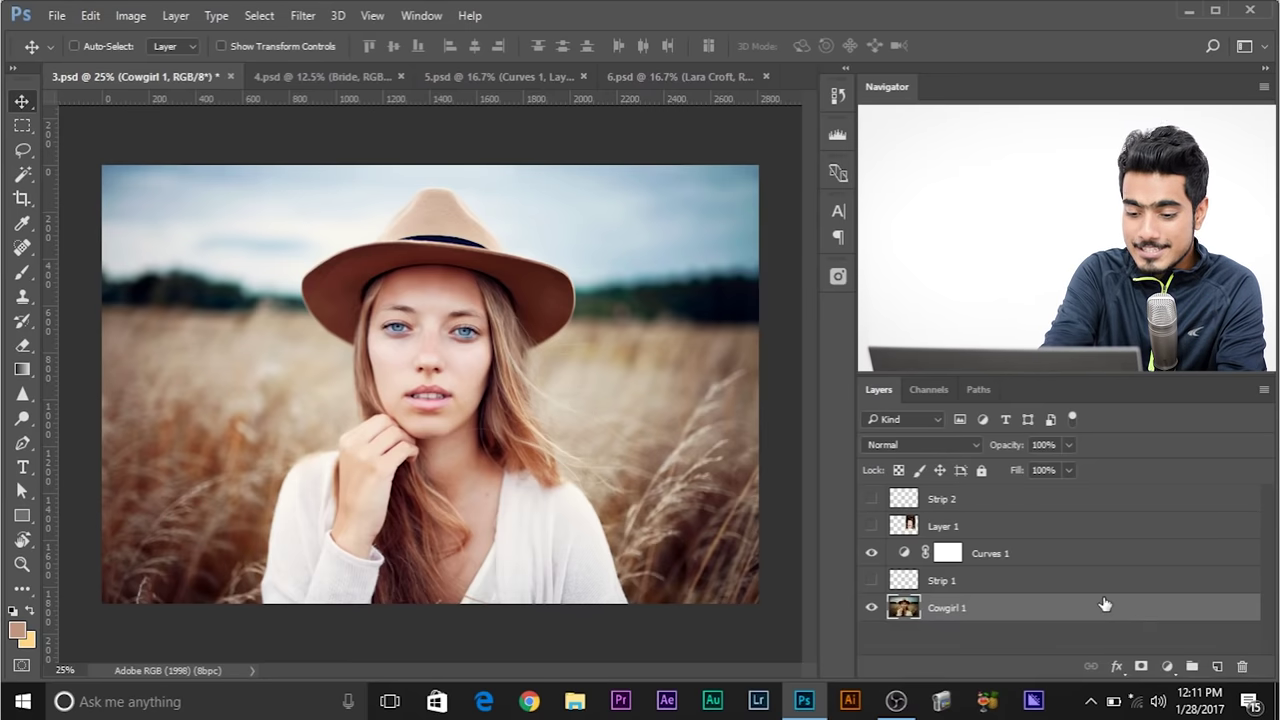
key("ctrl+j")
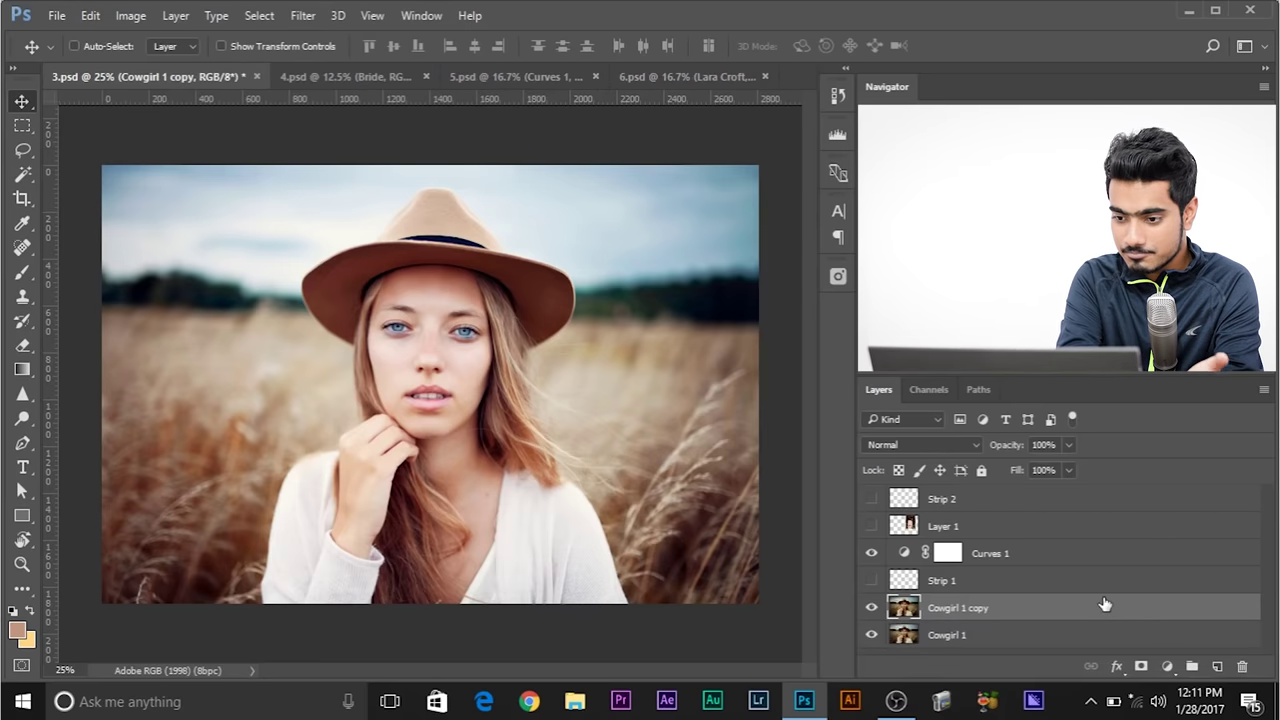
double_click(950, 608)
type("Ma")
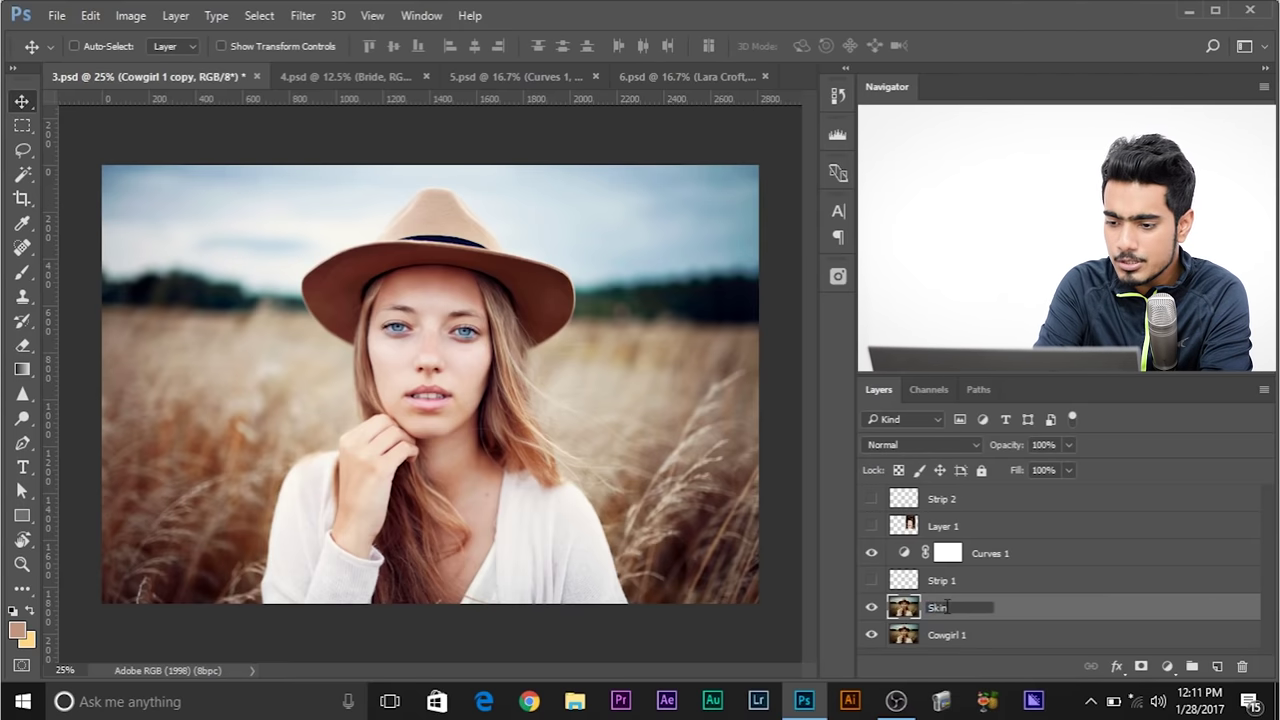
key("Return")
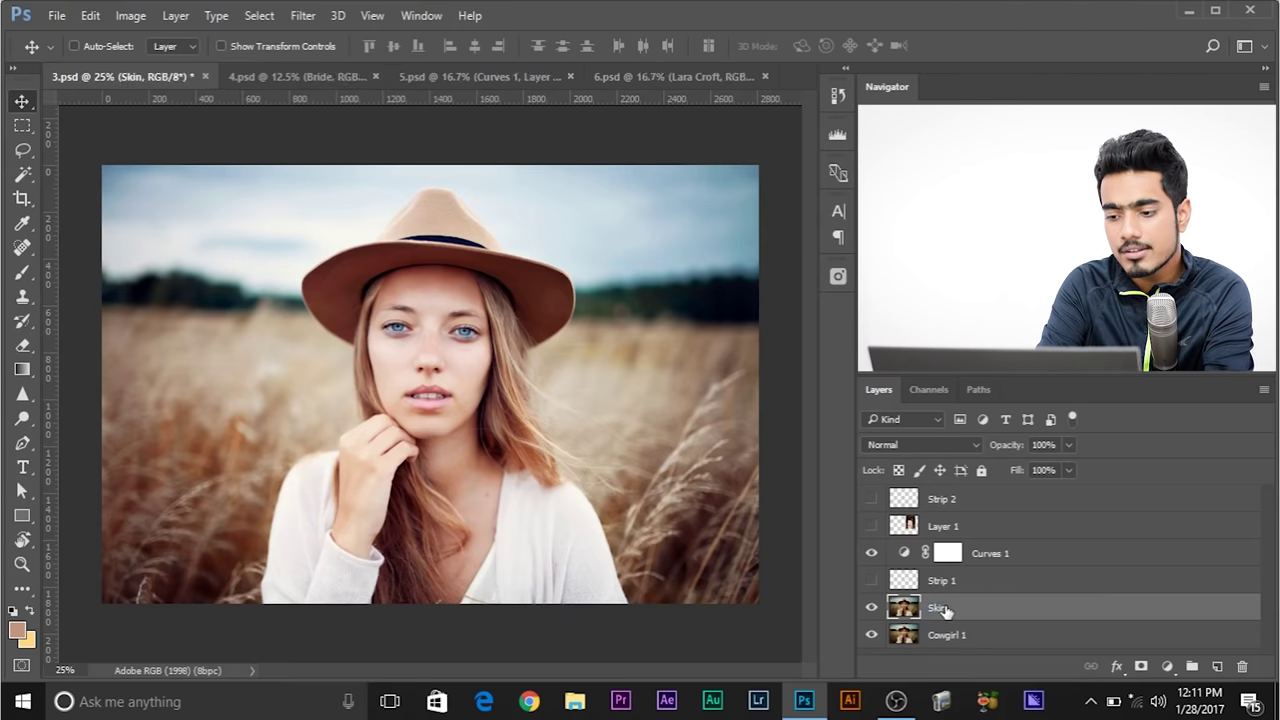
Open Select and Mask with the On Black preview at 65% opacity
left_click(21, 126)
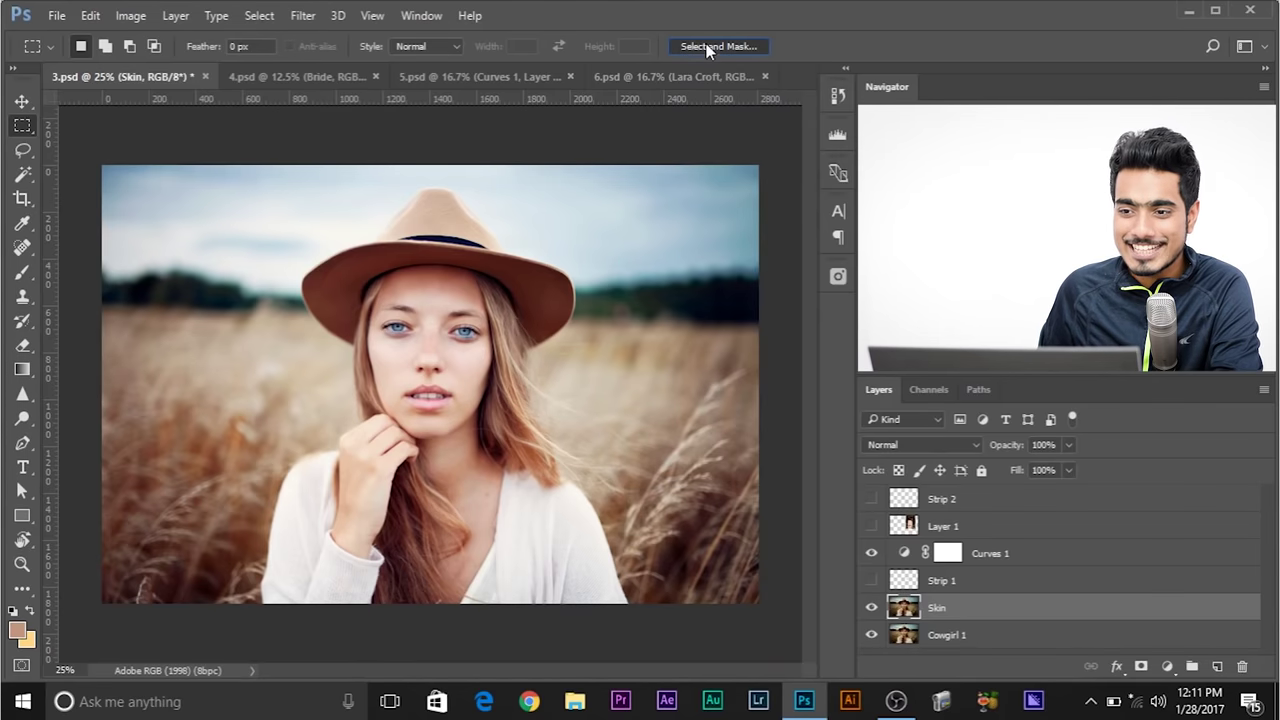
left_click(712, 50)
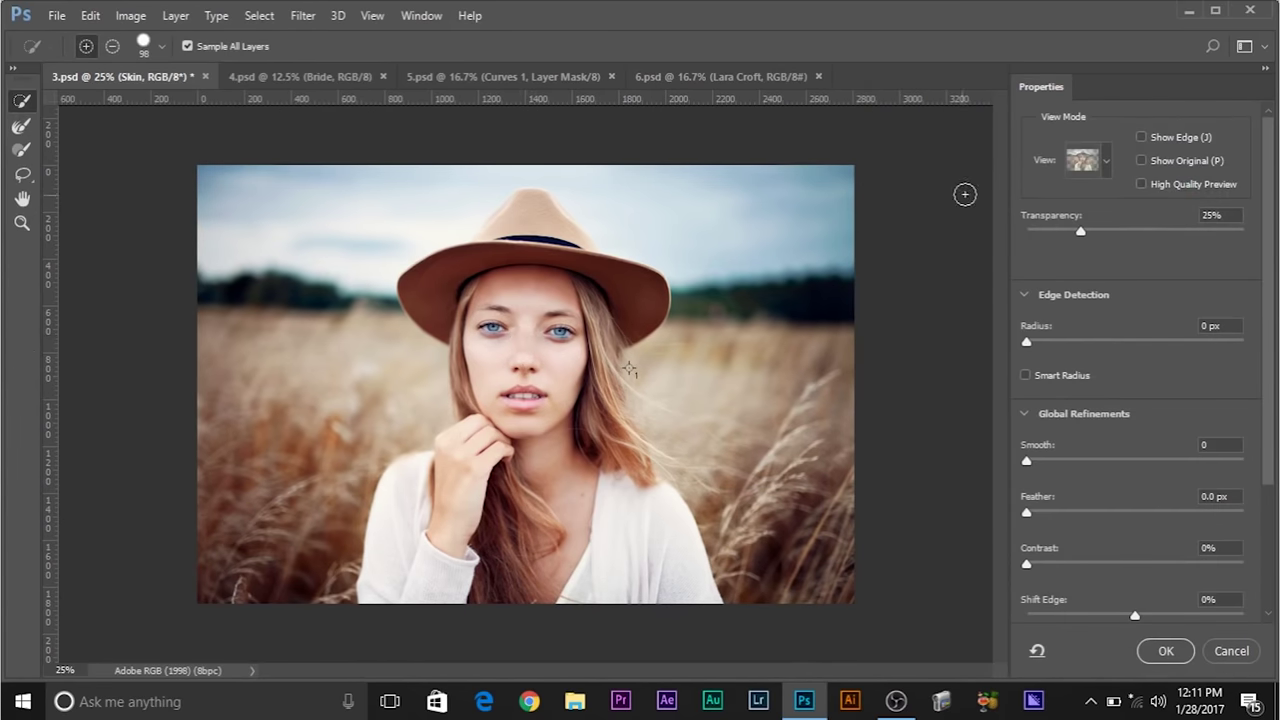
left_click(1105, 163)
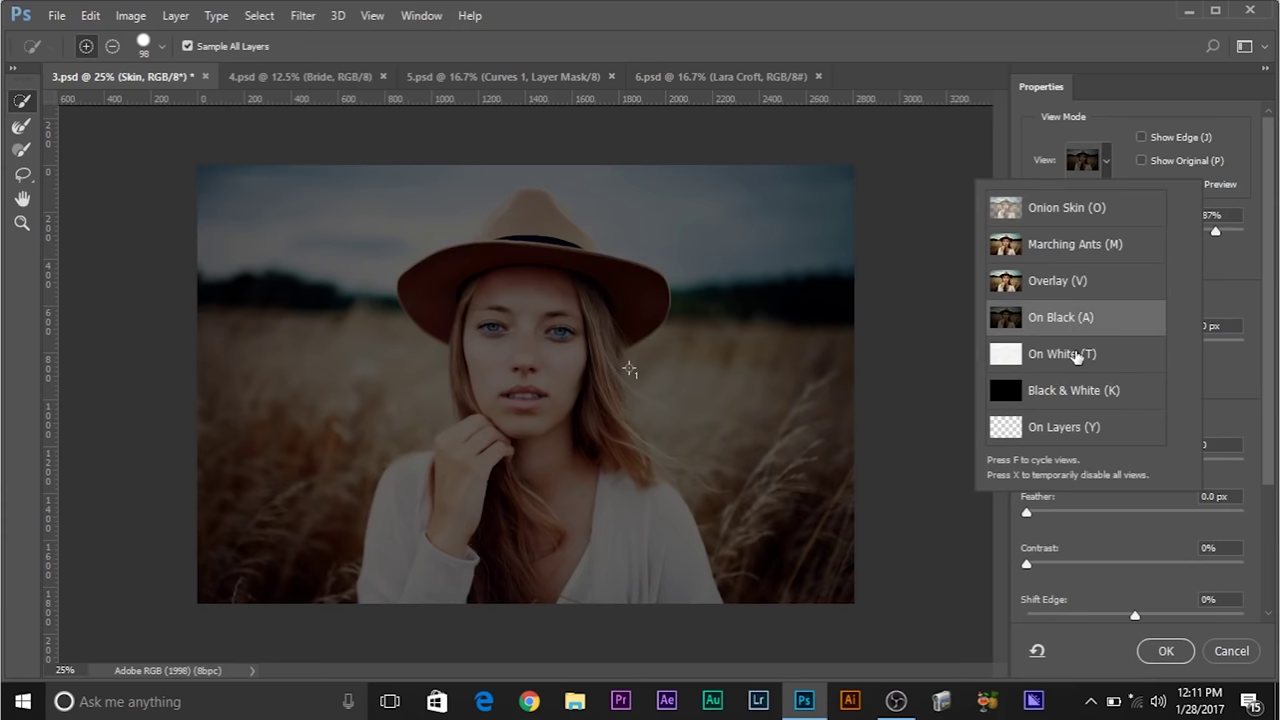
left_click(1068, 317)
left_click_drag(1143, 232, 1168, 232)
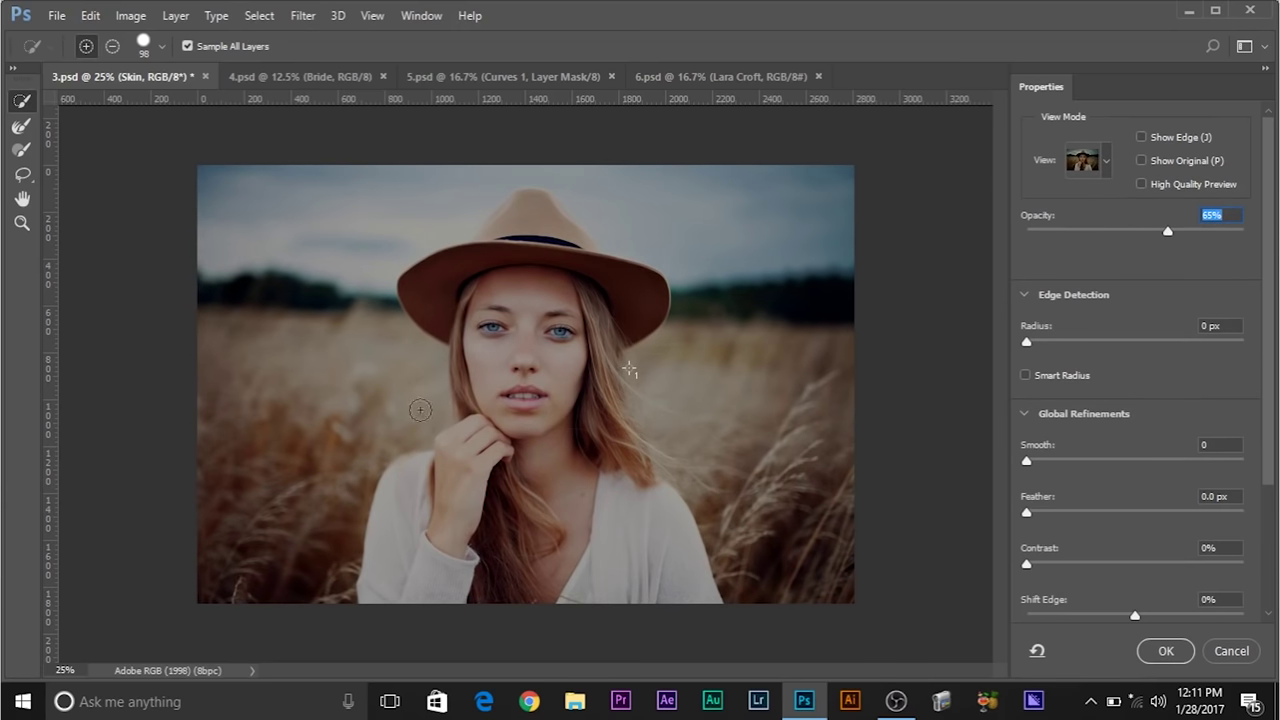
key("ctrl+plus")
key("ctrl+plus")
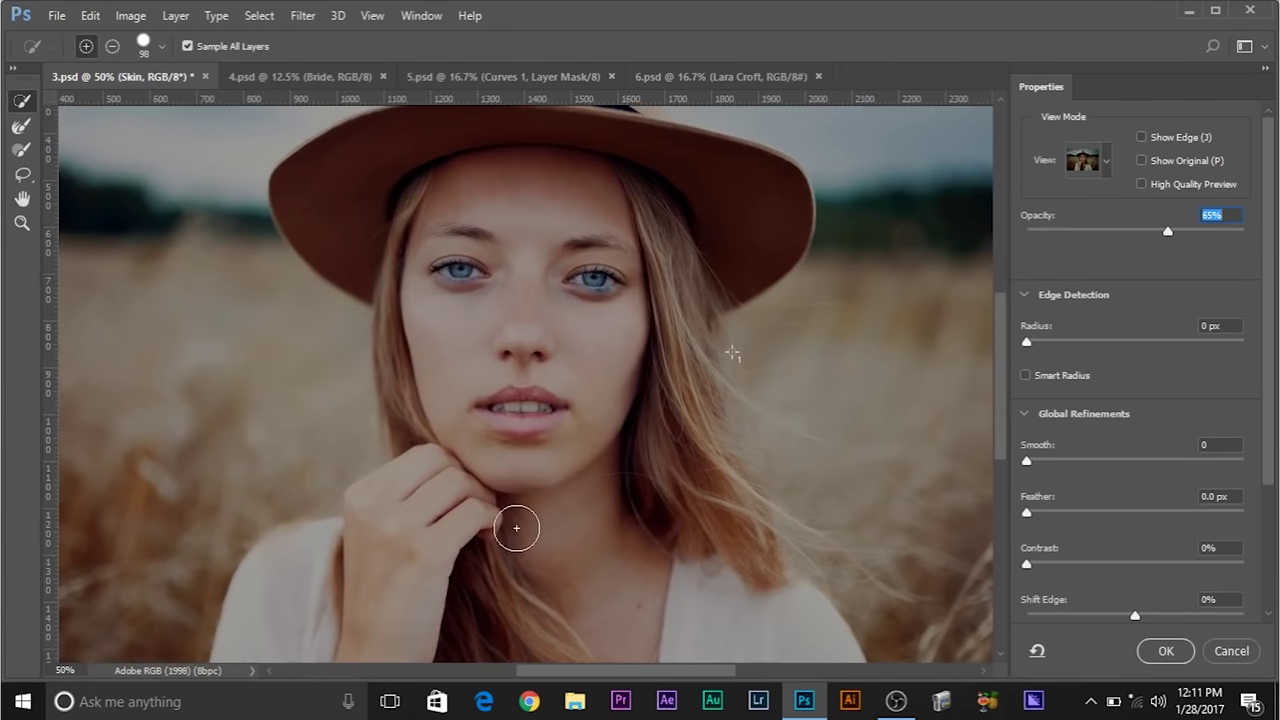
Select the face, neck and hand skin, subtract the sleeve cuff, and output a layer mask
mouse_move(476, 189)
left_mouse_down()
mouse_move(541, 196)
mouse_move(552, 246)
mouse_move(492, 342)
mouse_move(563, 517)
left_mouse_up()
left_click_drag(557, 471, 541, 245)
left_click_drag(469, 285, 429, 277)
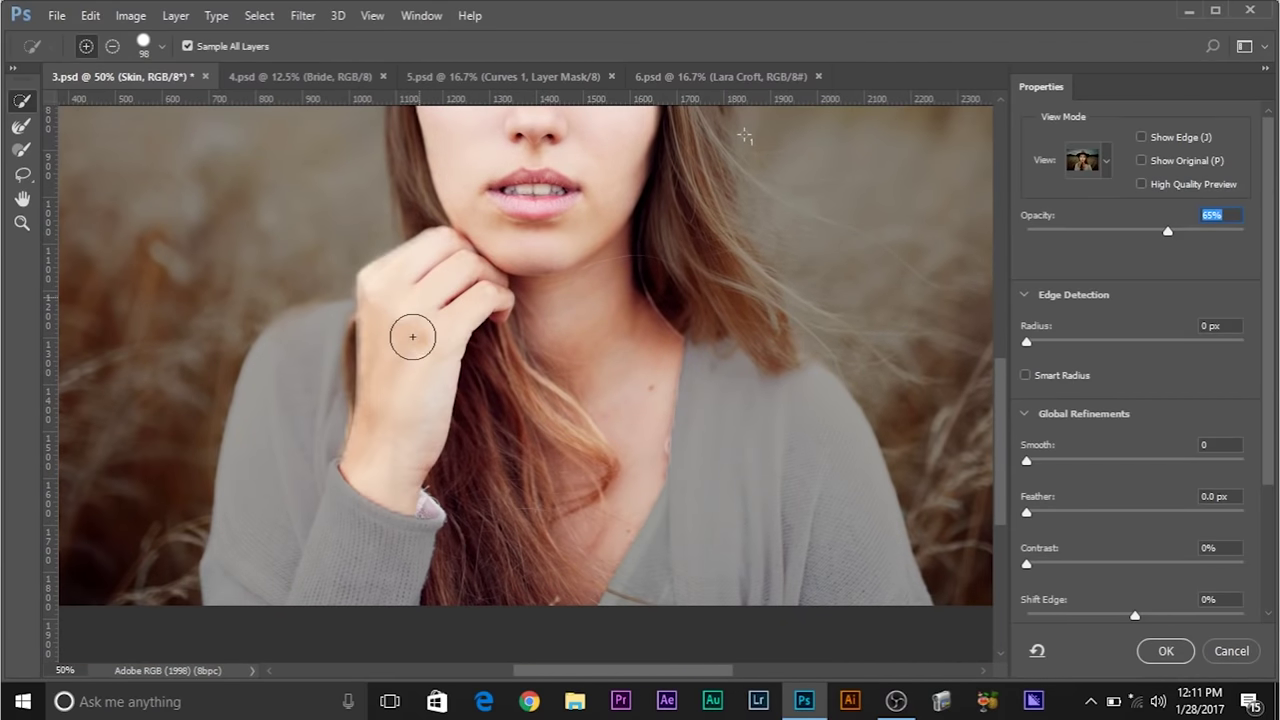
left_click_drag(549, 252, 576, 492)
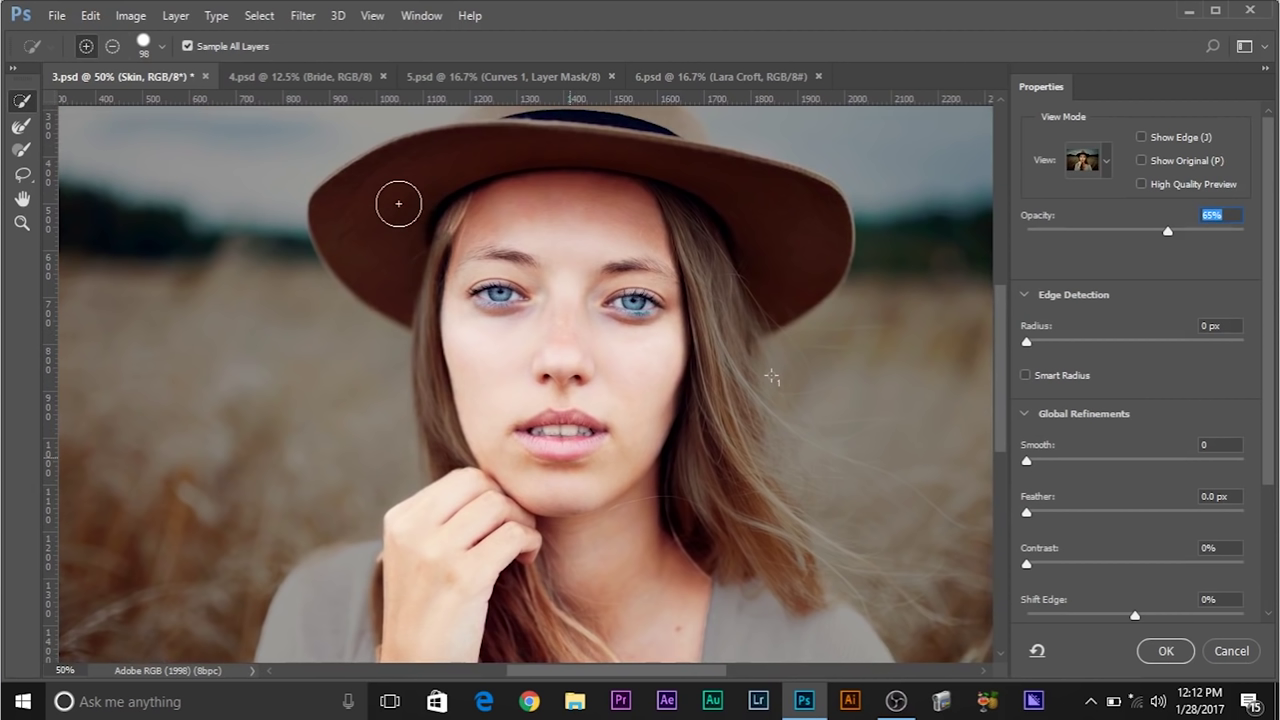
key("alt")
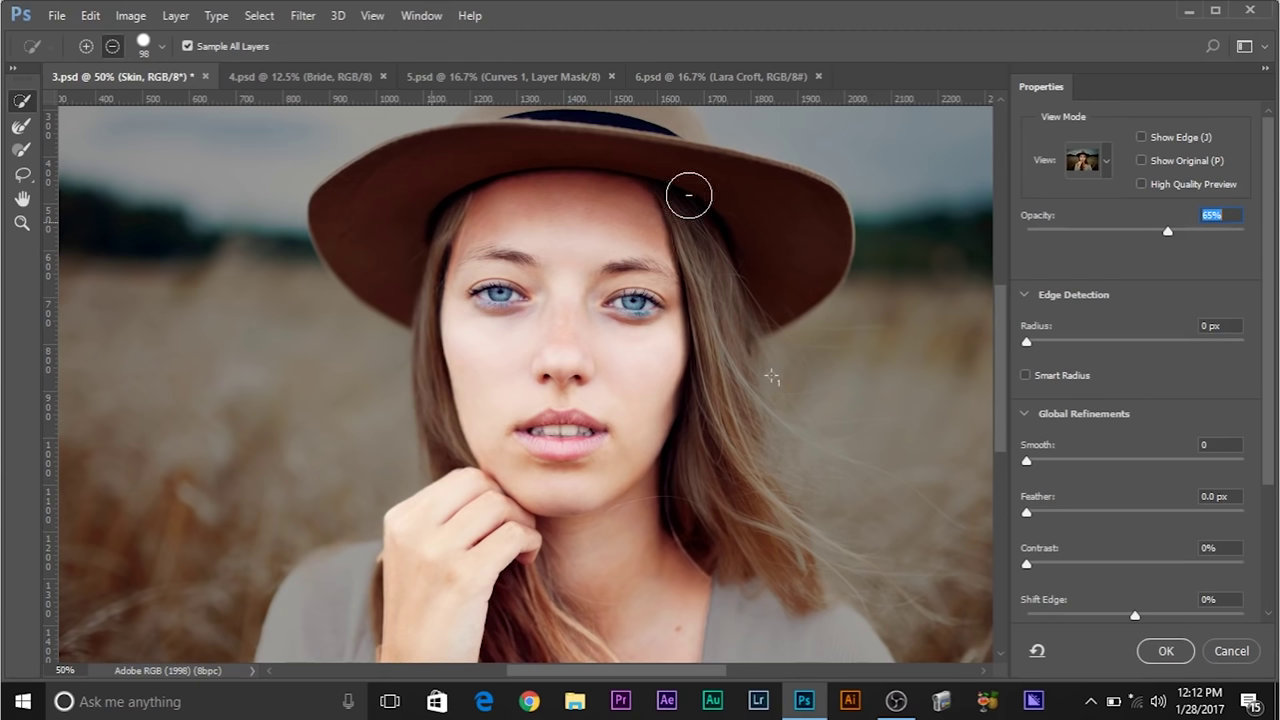
left_click_drag(720, 420, 663, 217)
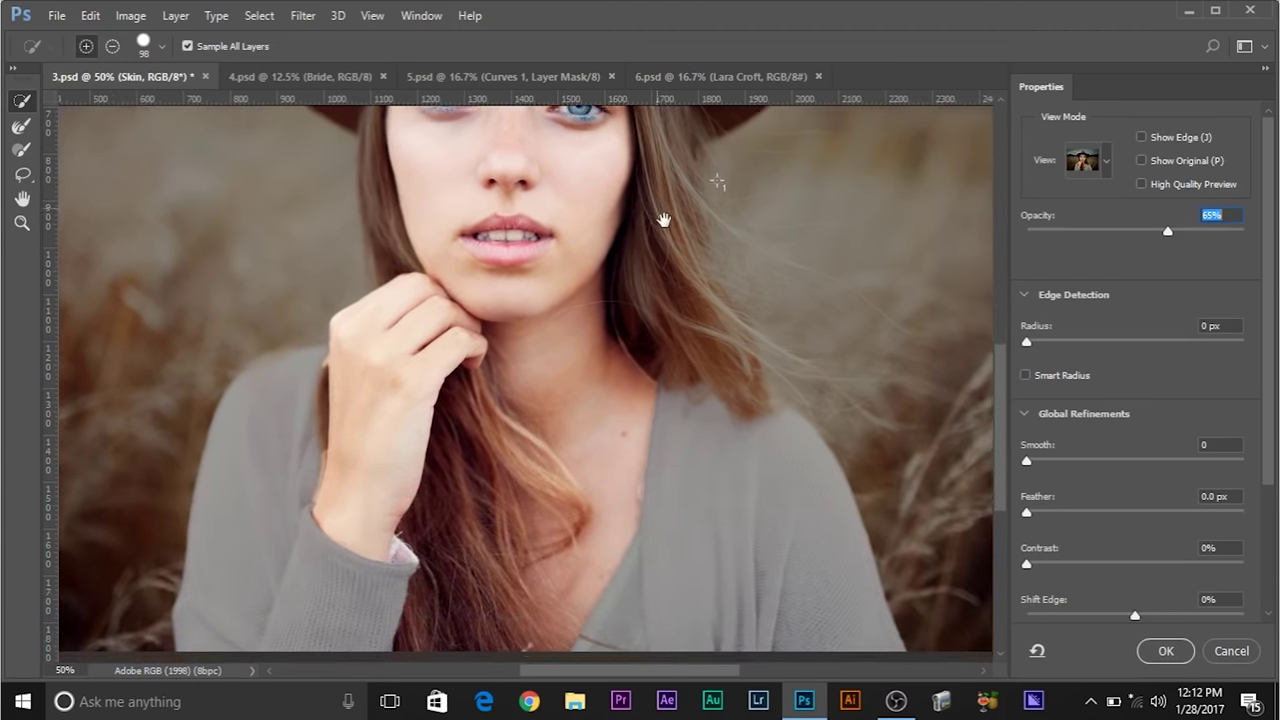
left_click_drag(450, 514, 410, 578)
mouse_move(480, 557)
left_mouse_down()
mouse_move(497, 286)
mouse_move(491, 358)
left_mouse_up()
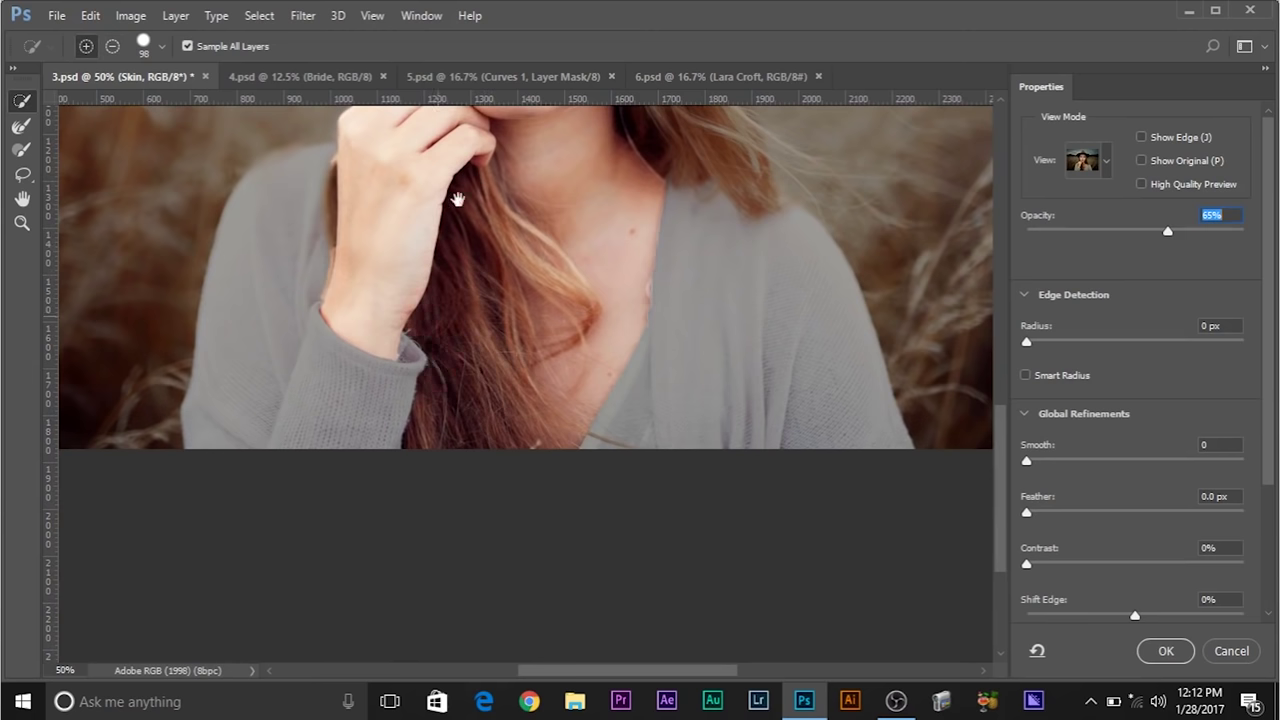
left_click_drag(458, 200, 491, 323)
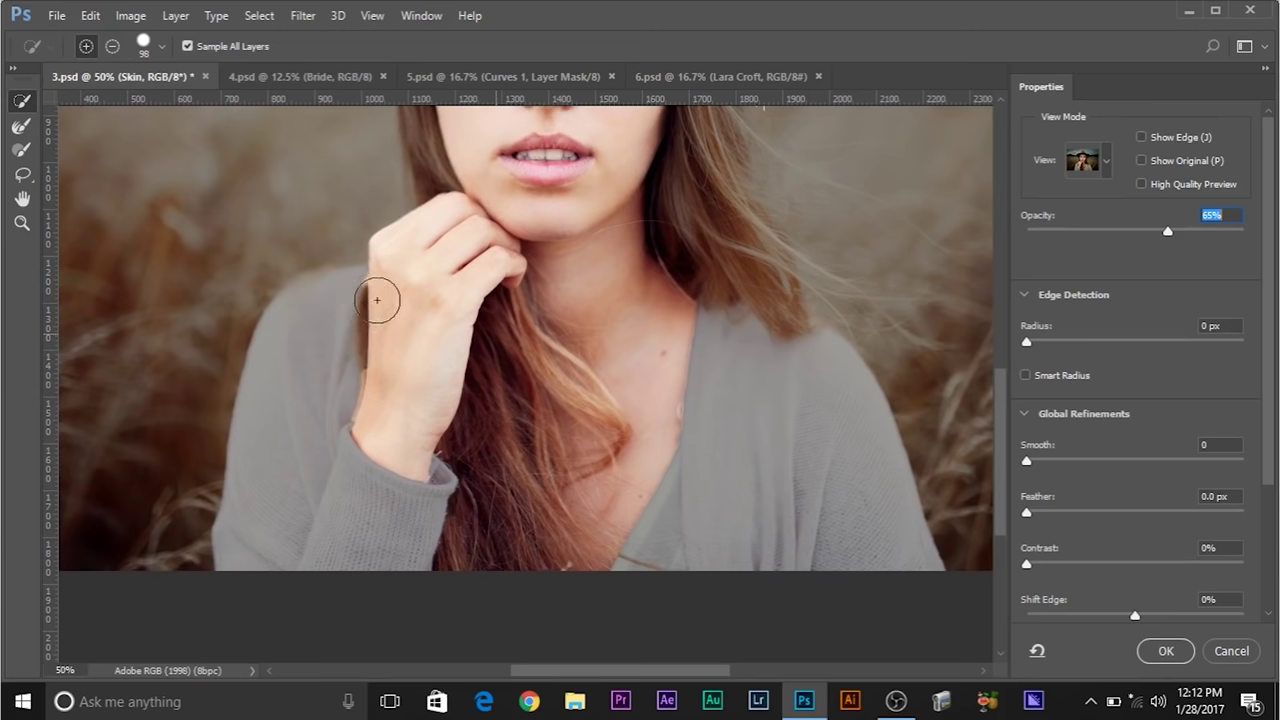
left_click(1165, 651)
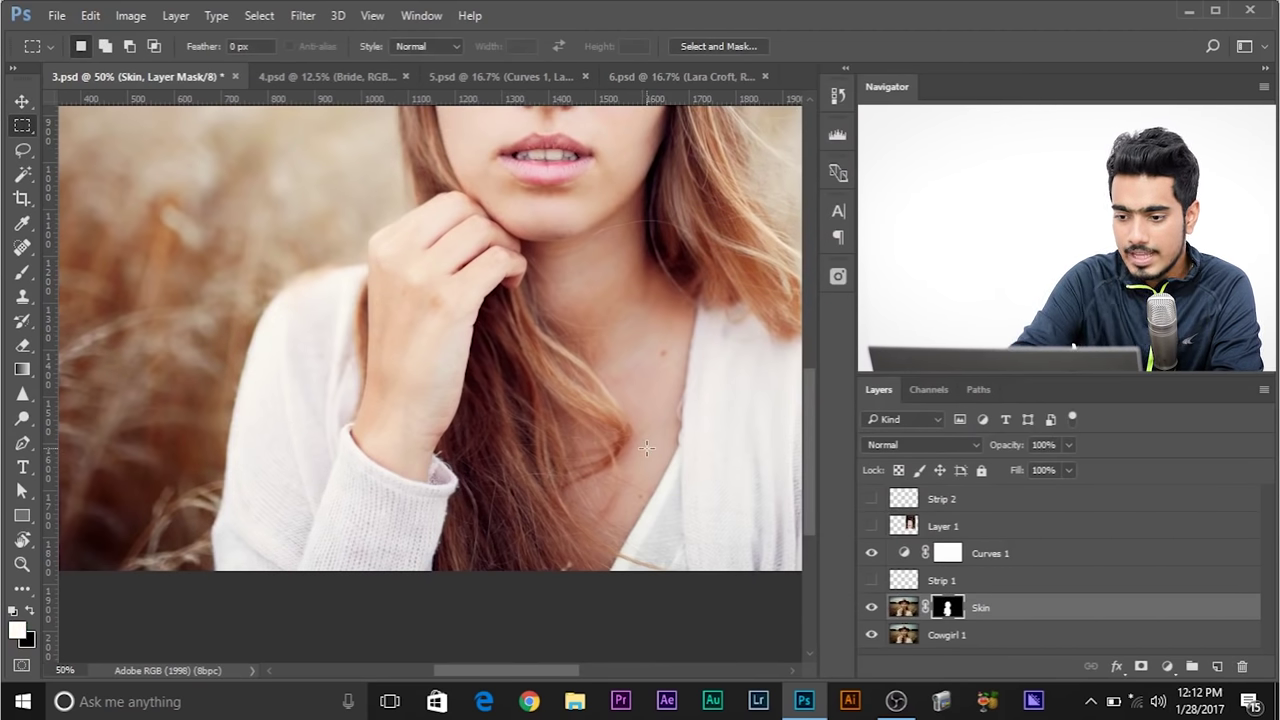
Move Curves 1 directly above the Skin layer and clip it to Skin
key("ctrl+minus")
key("ctrl+minus")
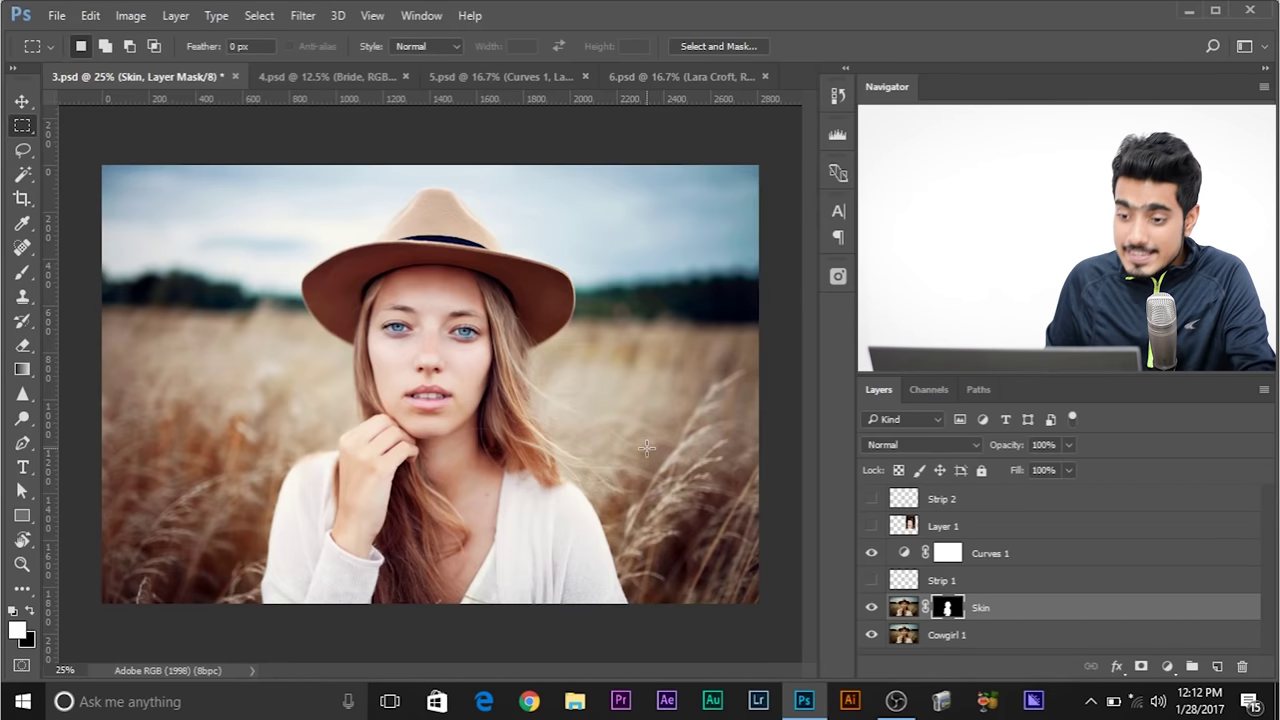
left_click(872, 634)
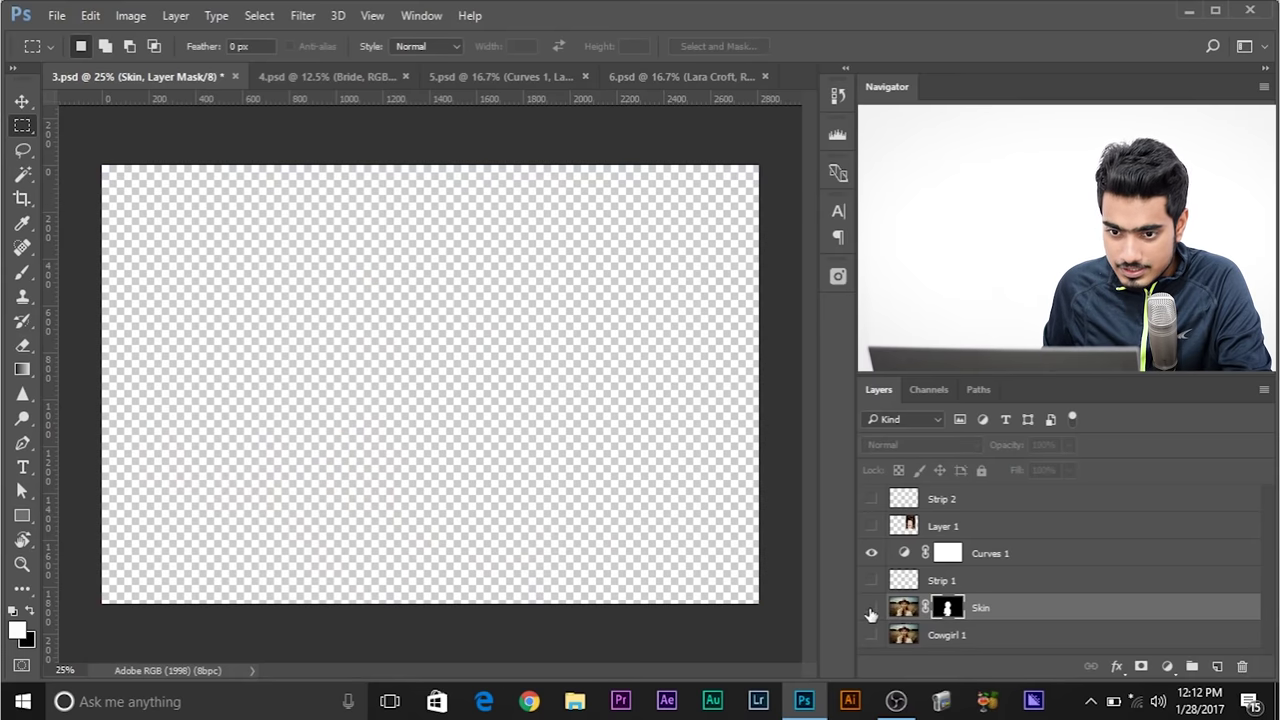
left_click(872, 634)
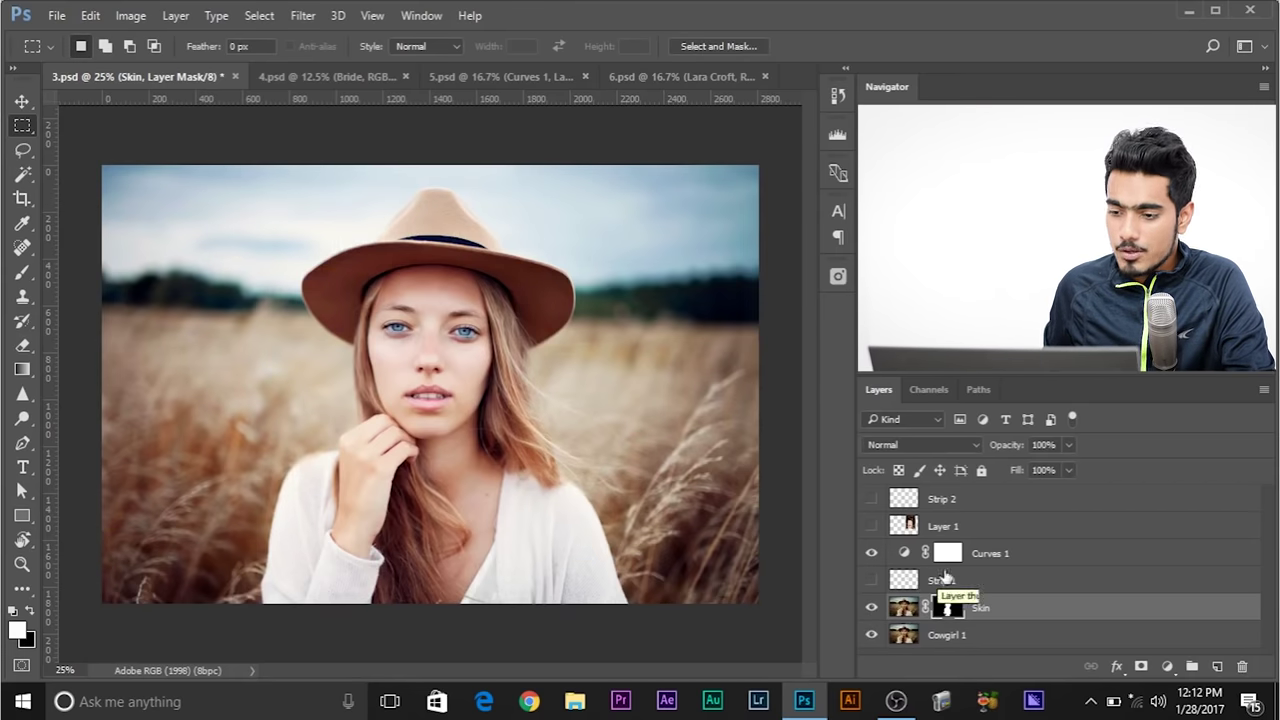
left_click_drag(1008, 553, 1010, 595)
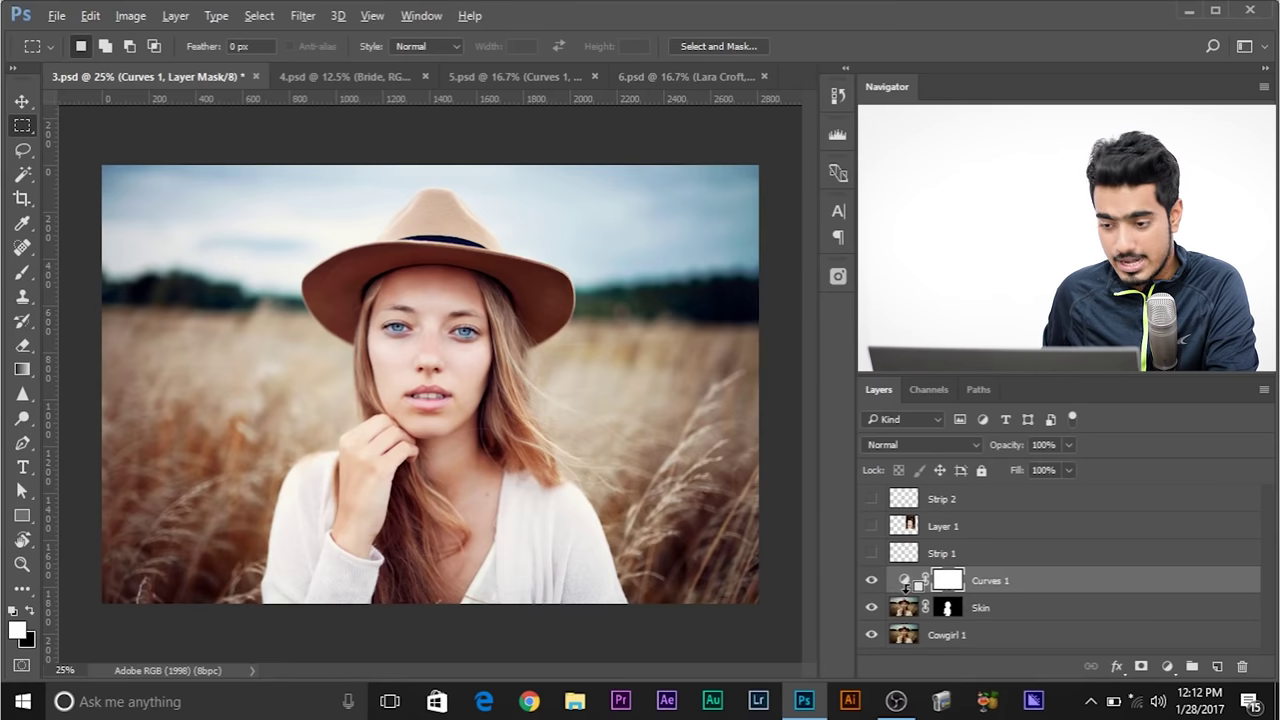
left_click(905, 590, "alt")
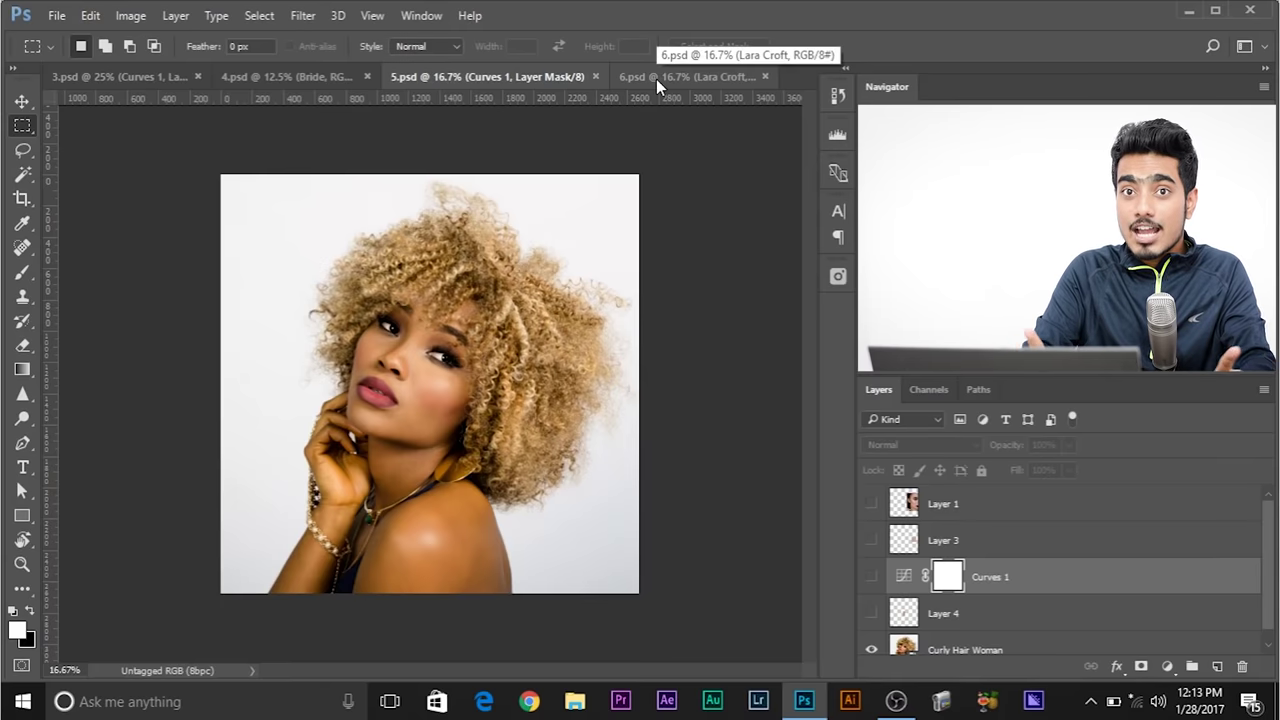
Show Curves 1 and Layer 1's brunette face over the curly-haired portrait, zoomed to compare faces
key("ctrl+plus")
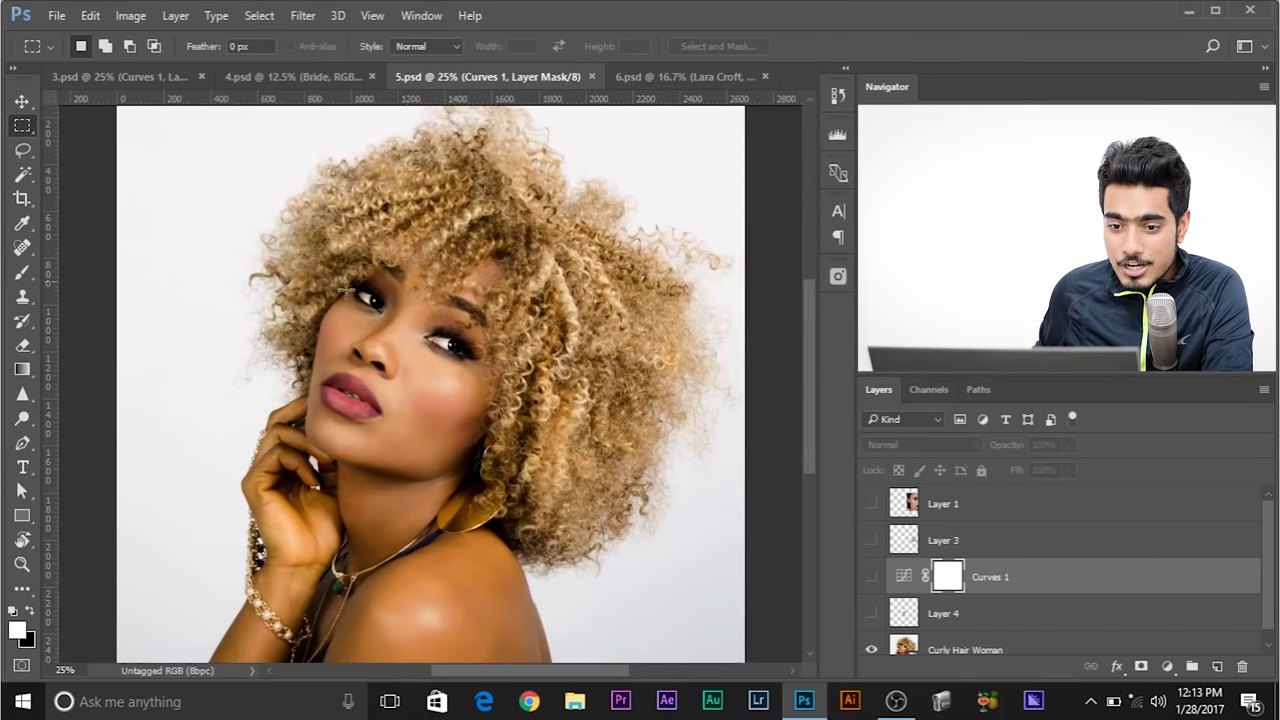
left_click(668, 77)
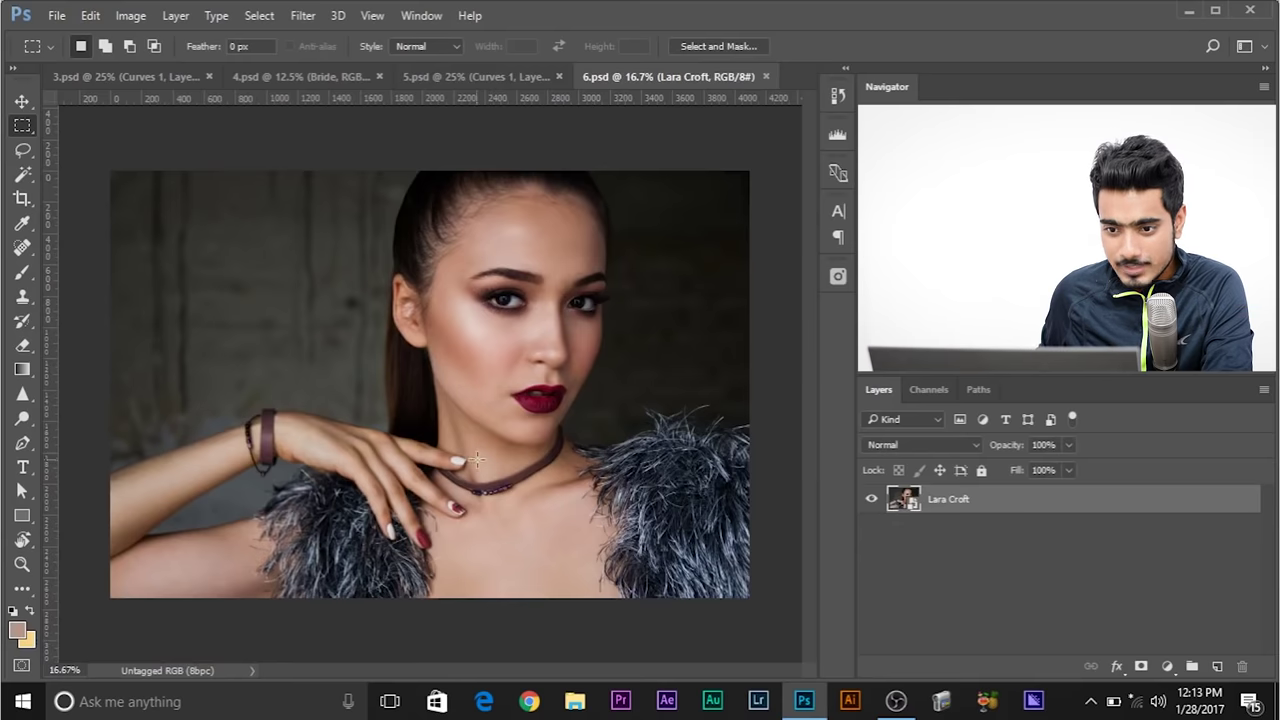
left_click(484, 78)
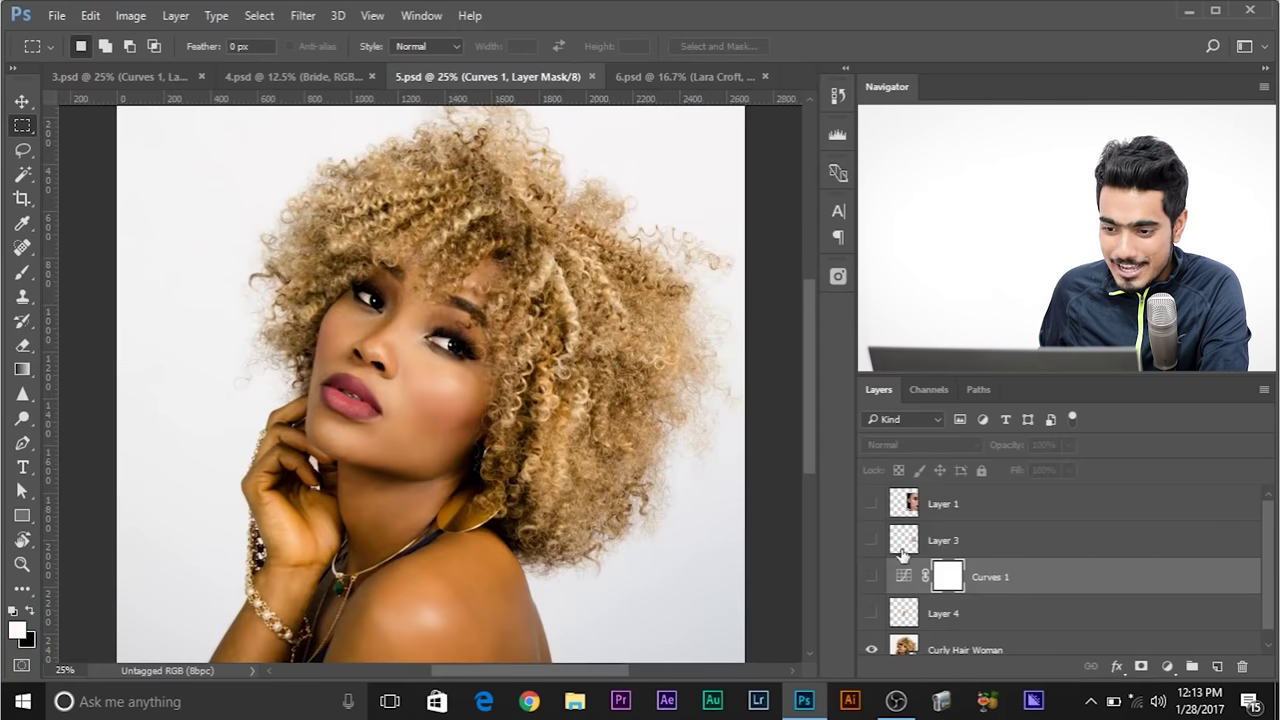
left_click(872, 578)
scroll(874, 580, "down", 1)
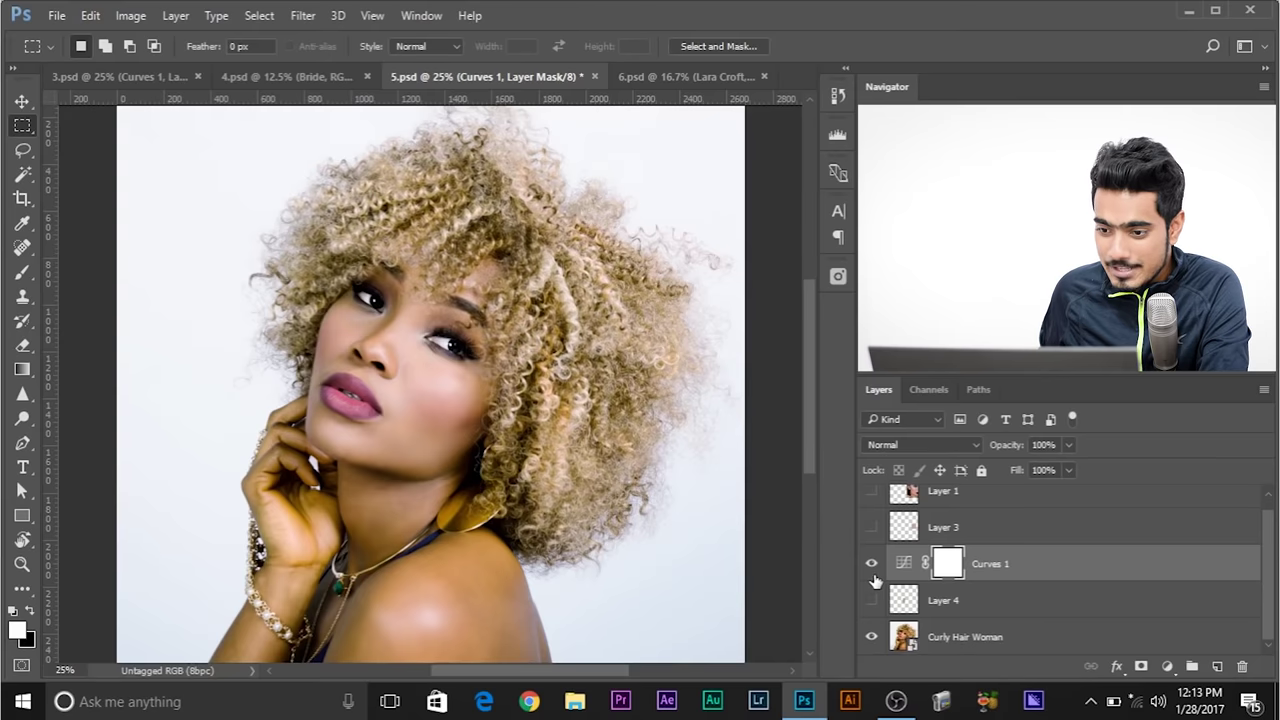
scroll(900, 578, "up", 1)
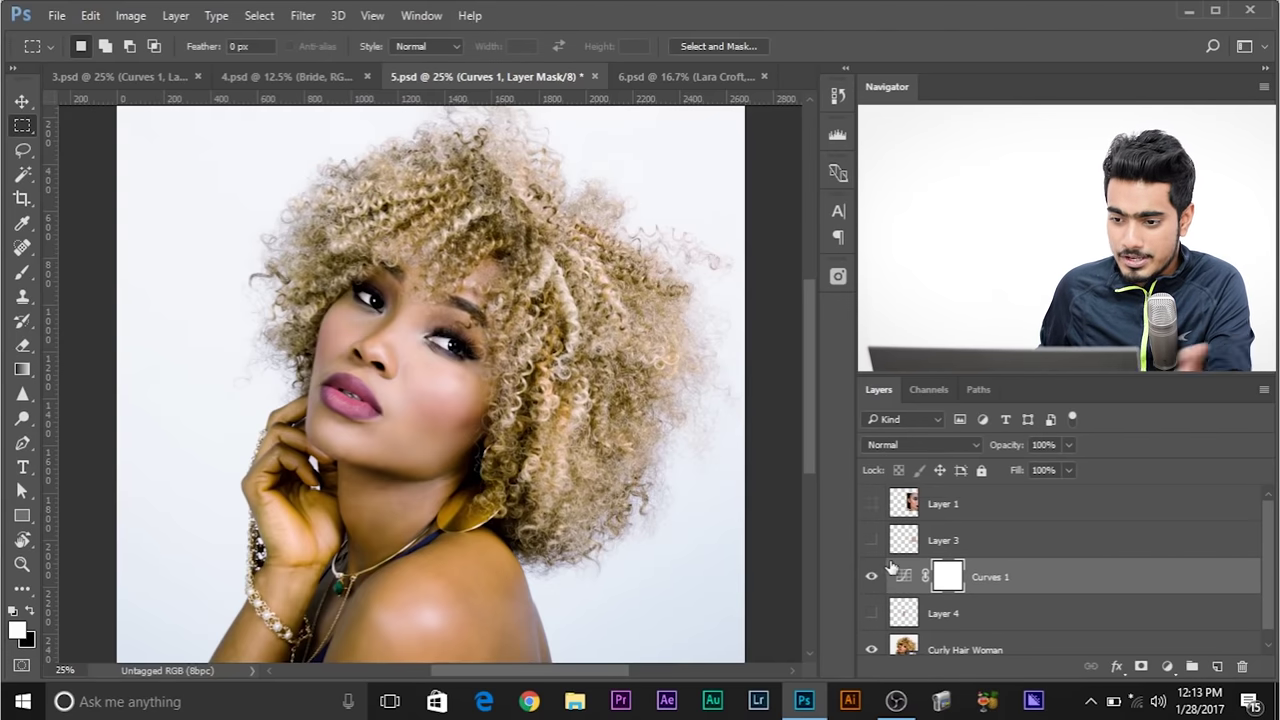
left_click(871, 504)
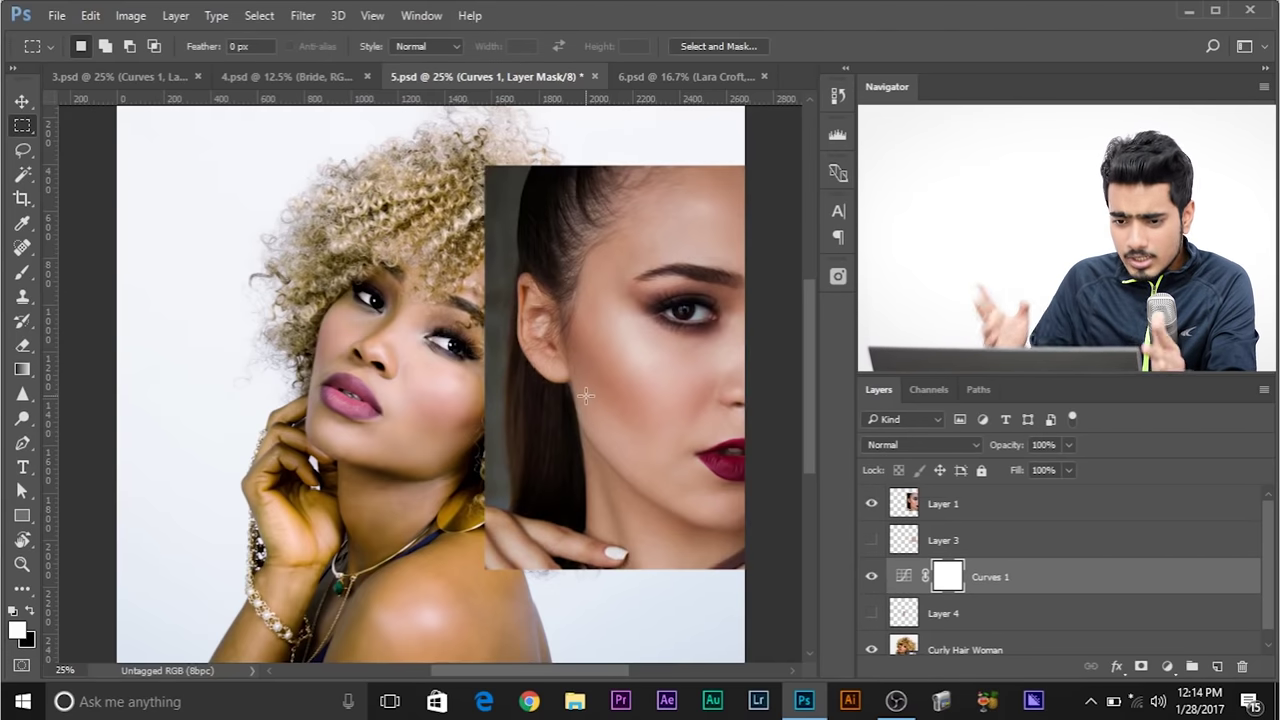
key("ctrl+plus")
key("ctrl+plus")
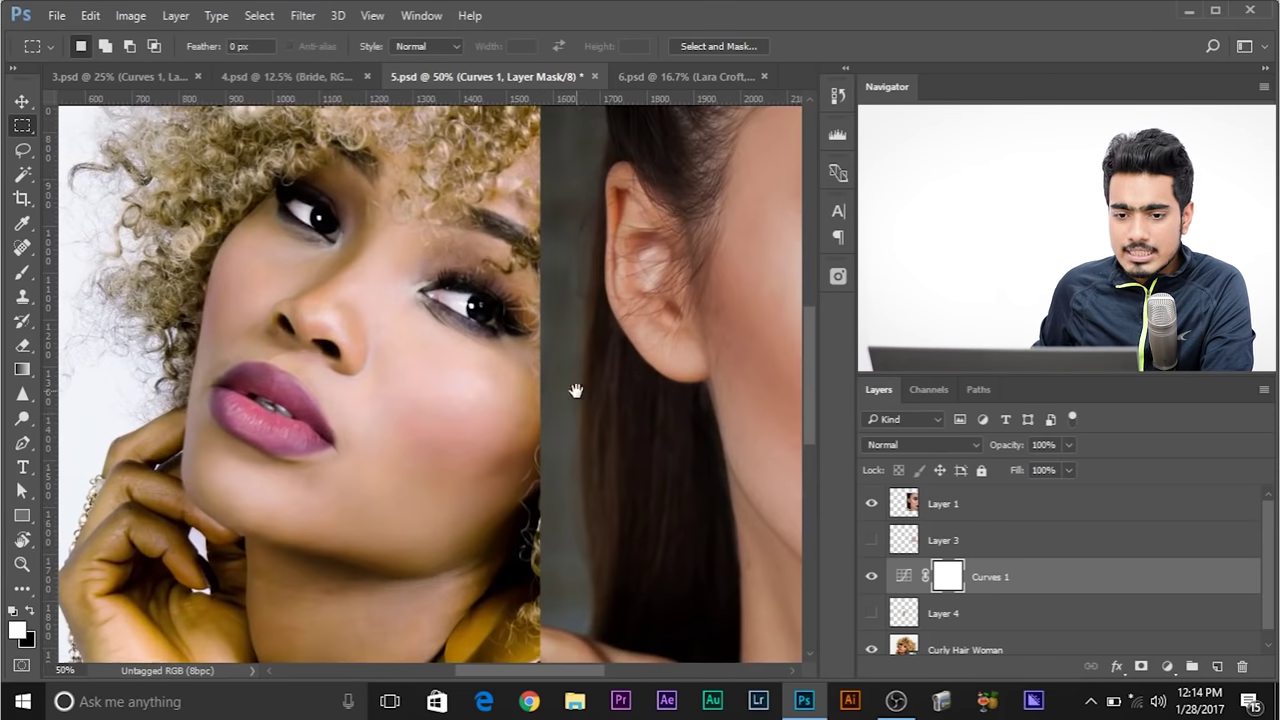
left_click_drag(576, 390, 359, 387)
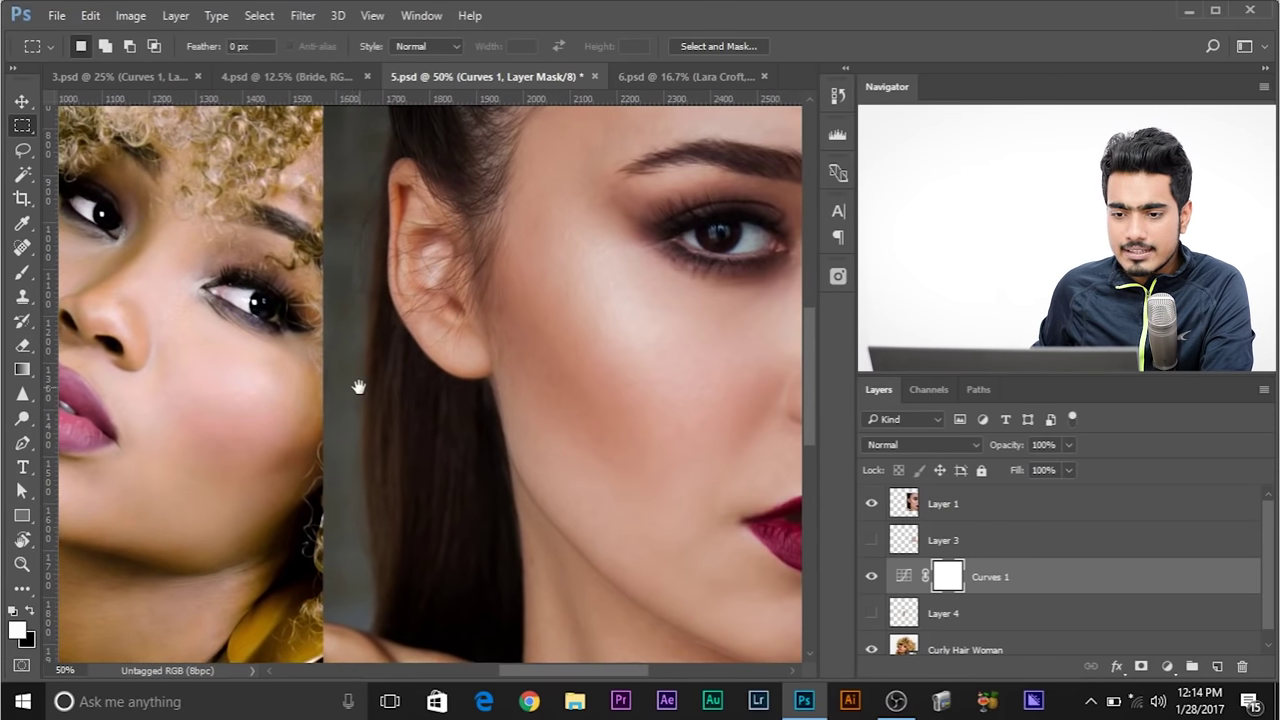
scroll(363, 366, "left", 3)
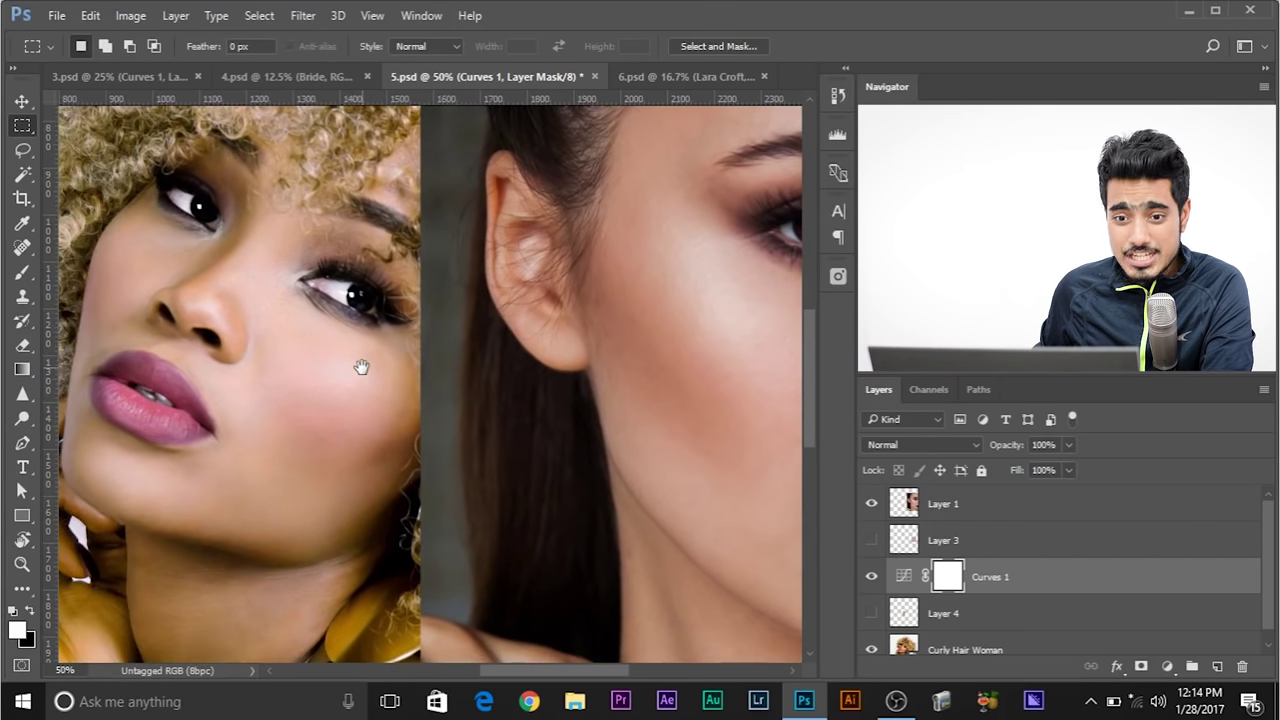
double_click(903, 578)
Raise the Curves 1 Red channel point from 204 to 214 to warm the skin
left_click(734, 257)
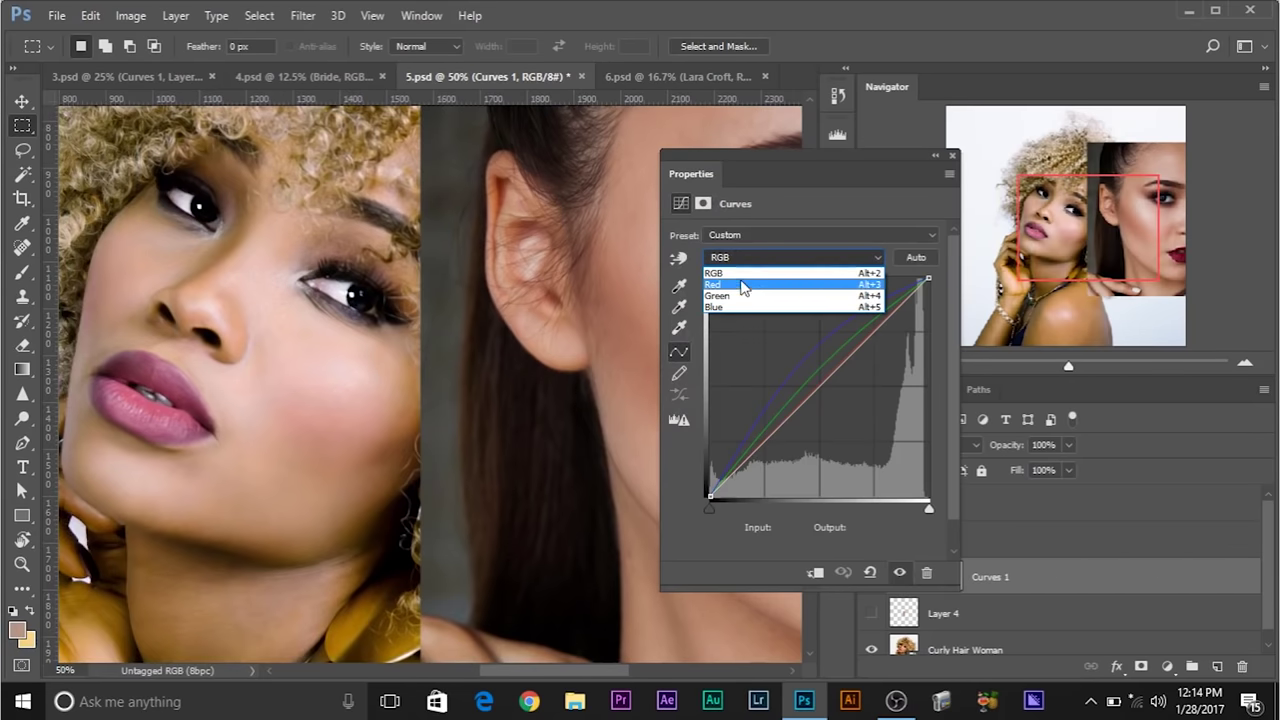
left_click(741, 286)
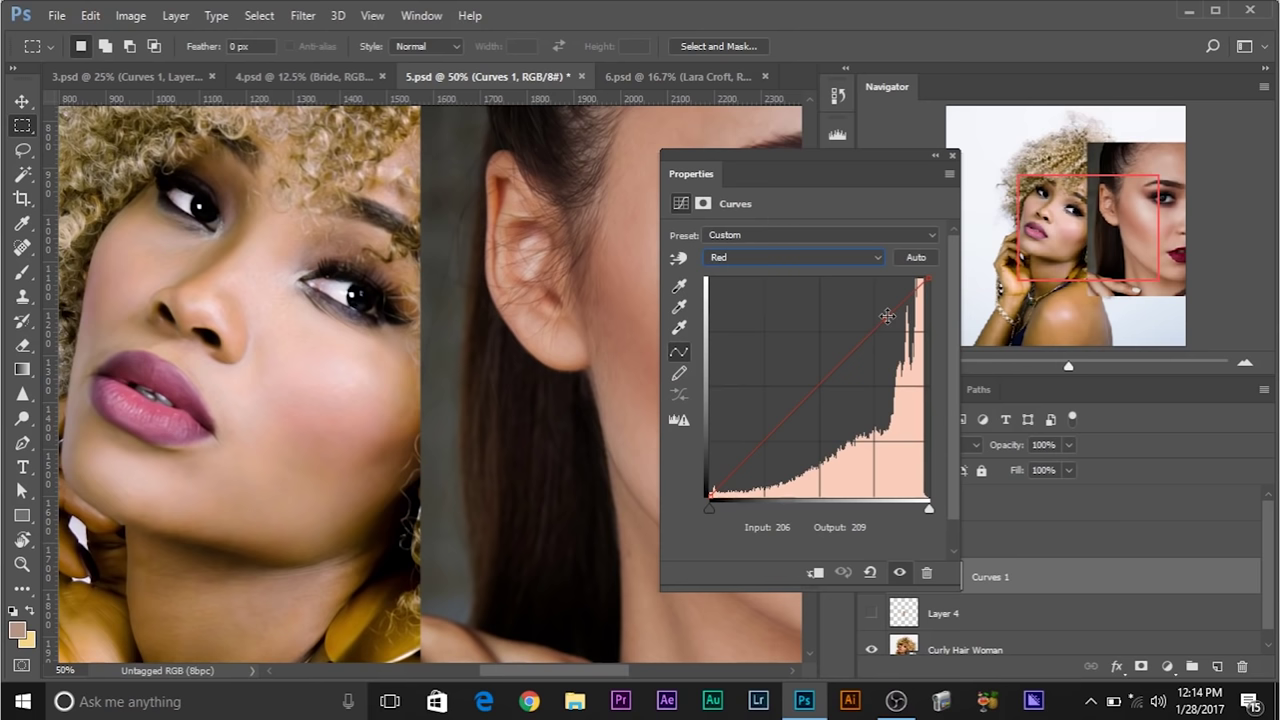
left_click(883, 310)
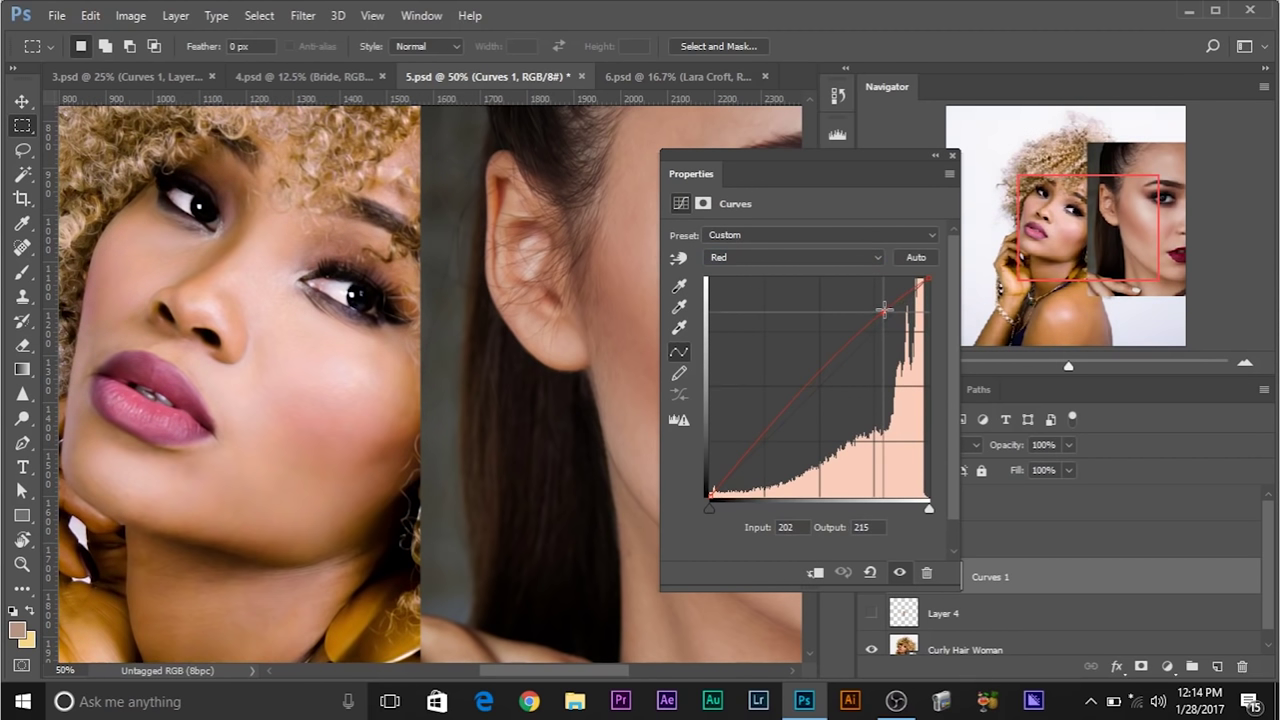
left_click_drag(884, 310, 886, 312)
key("ctrl+minus")
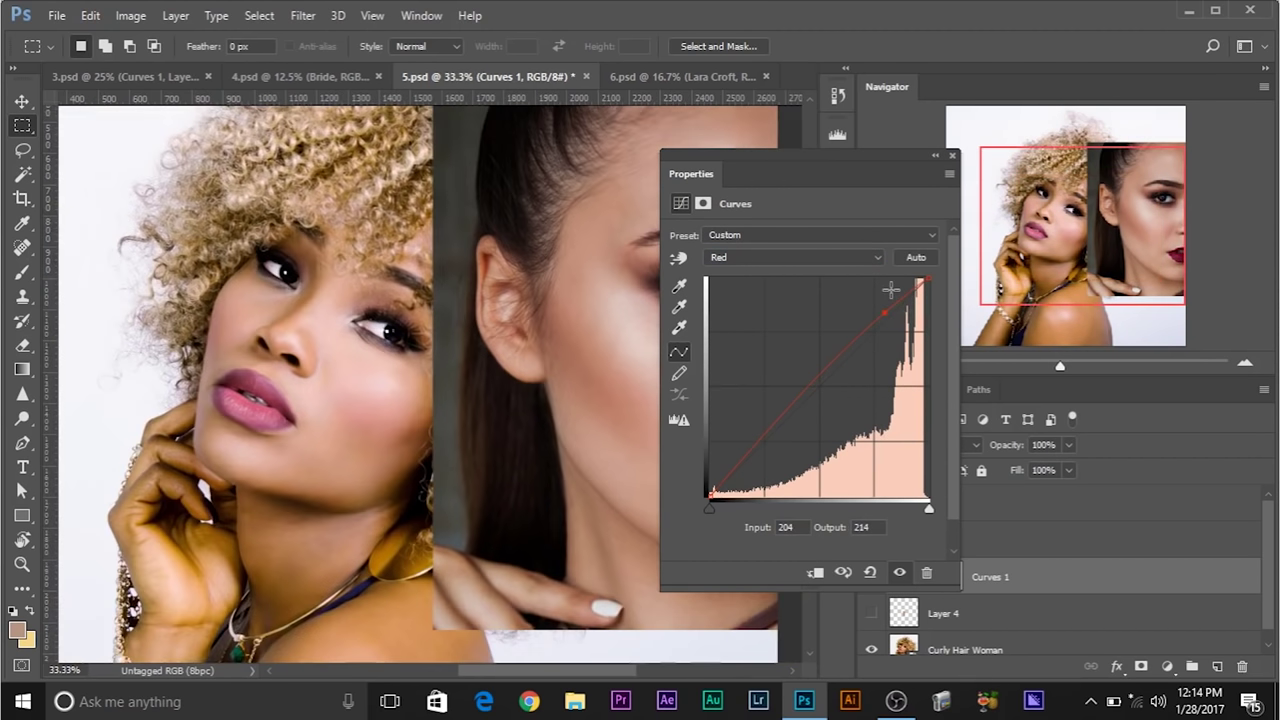
left_click_drag(490, 313, 365, 319)
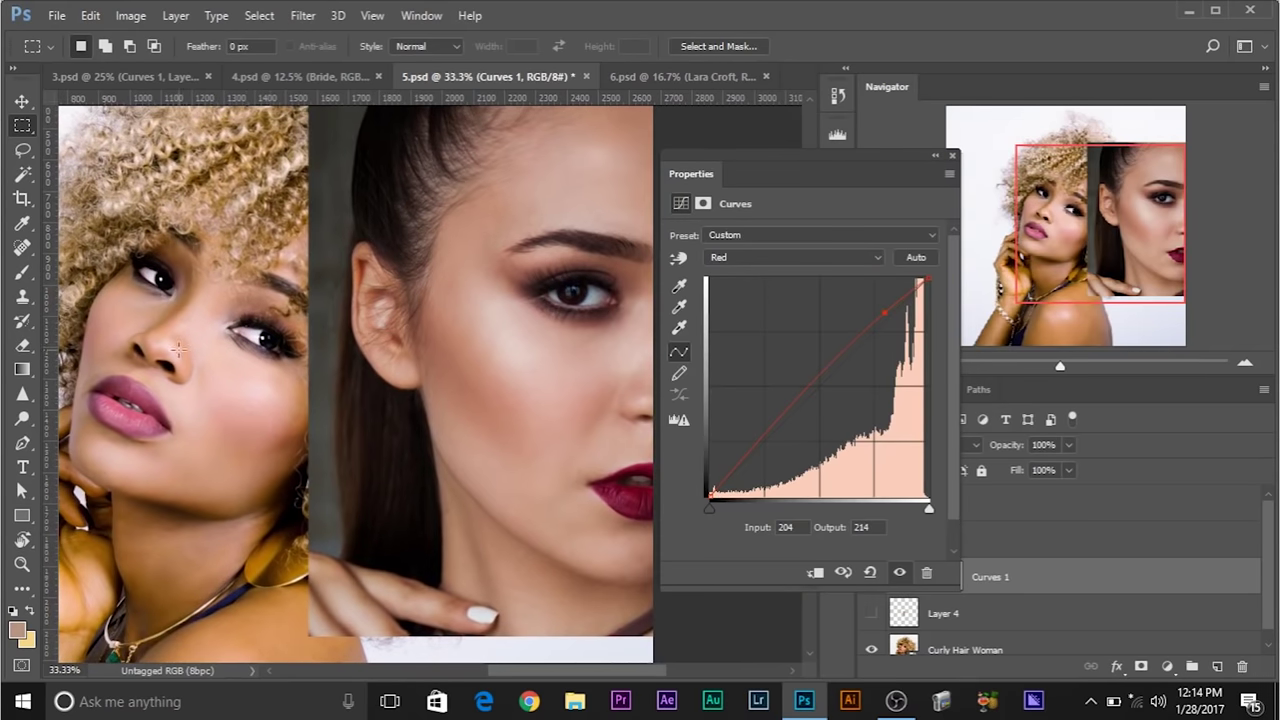
Lift the Green channel midtones from 139 to 160 and close the Curves settings
left_click(781, 259)
left_click(781, 291)
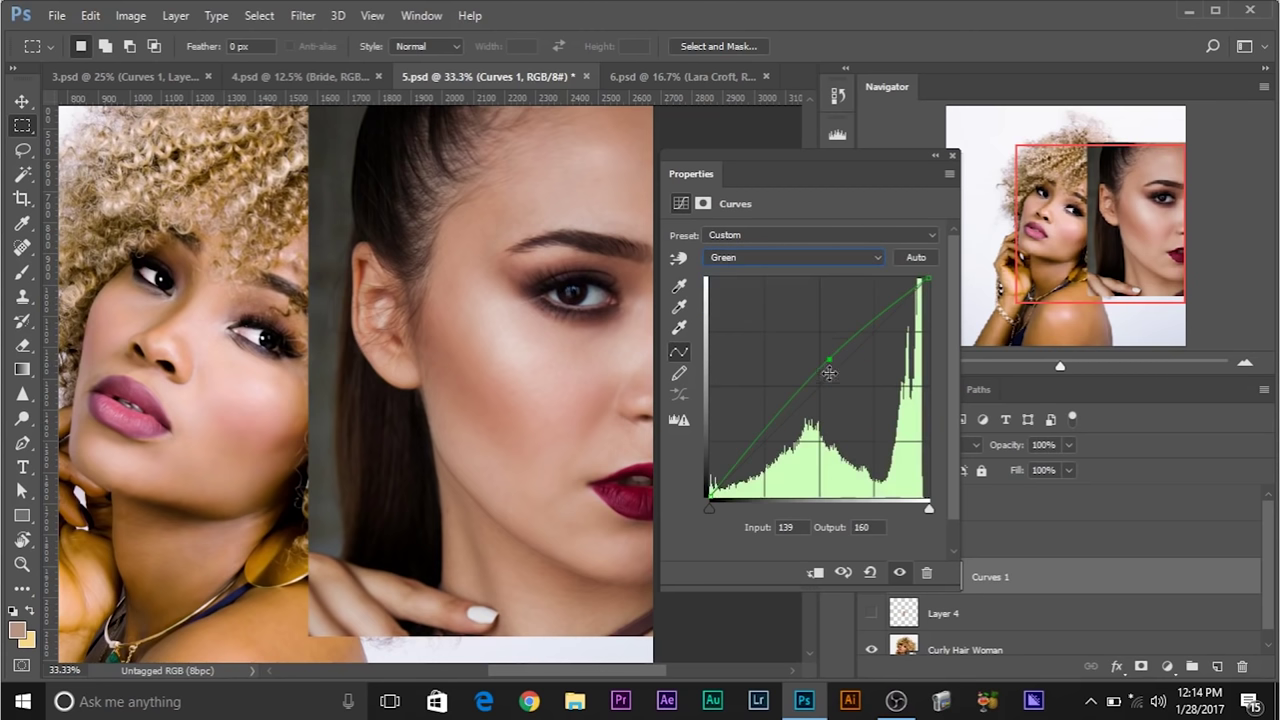
left_click_drag(830, 361, 833, 356)
left_click(951, 158)
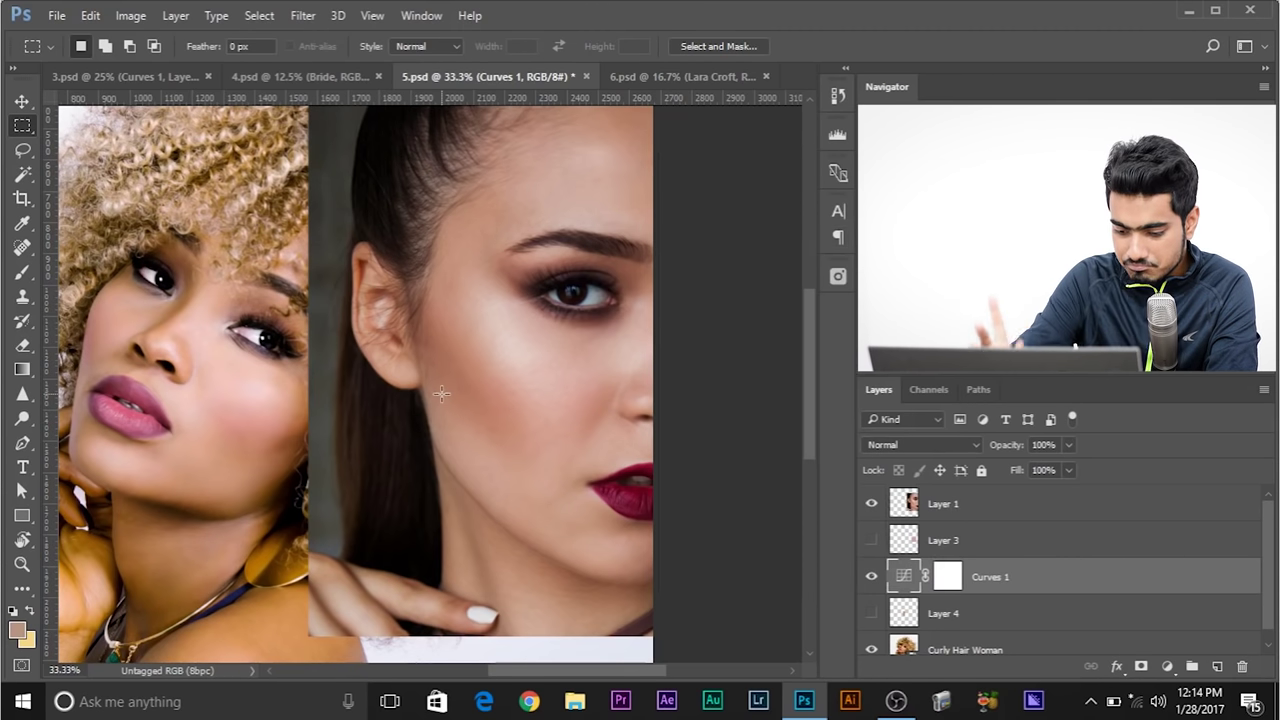
key("ctrl+minus")
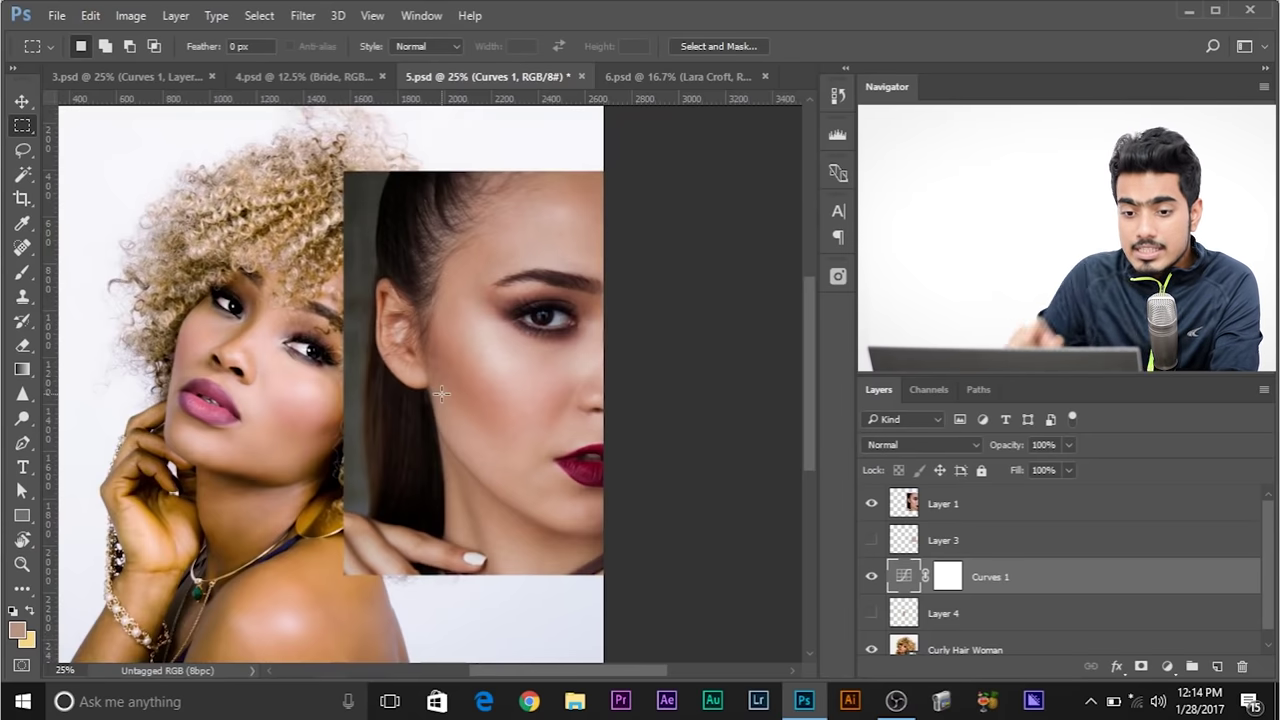
scroll(320, 398, "down", 2)
scroll(320, 398, "left", 2)
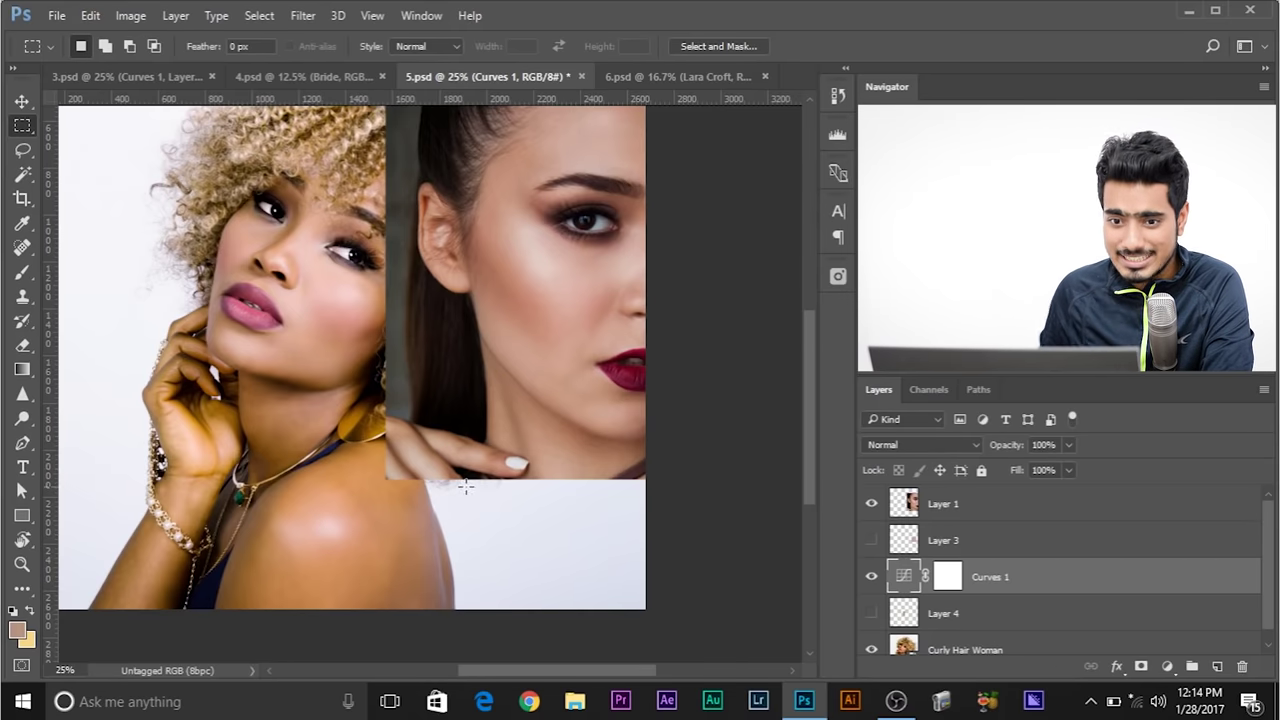
left_click_drag(261, 285, 177, 439)
left_click_drag(235, 377, 245, 292)
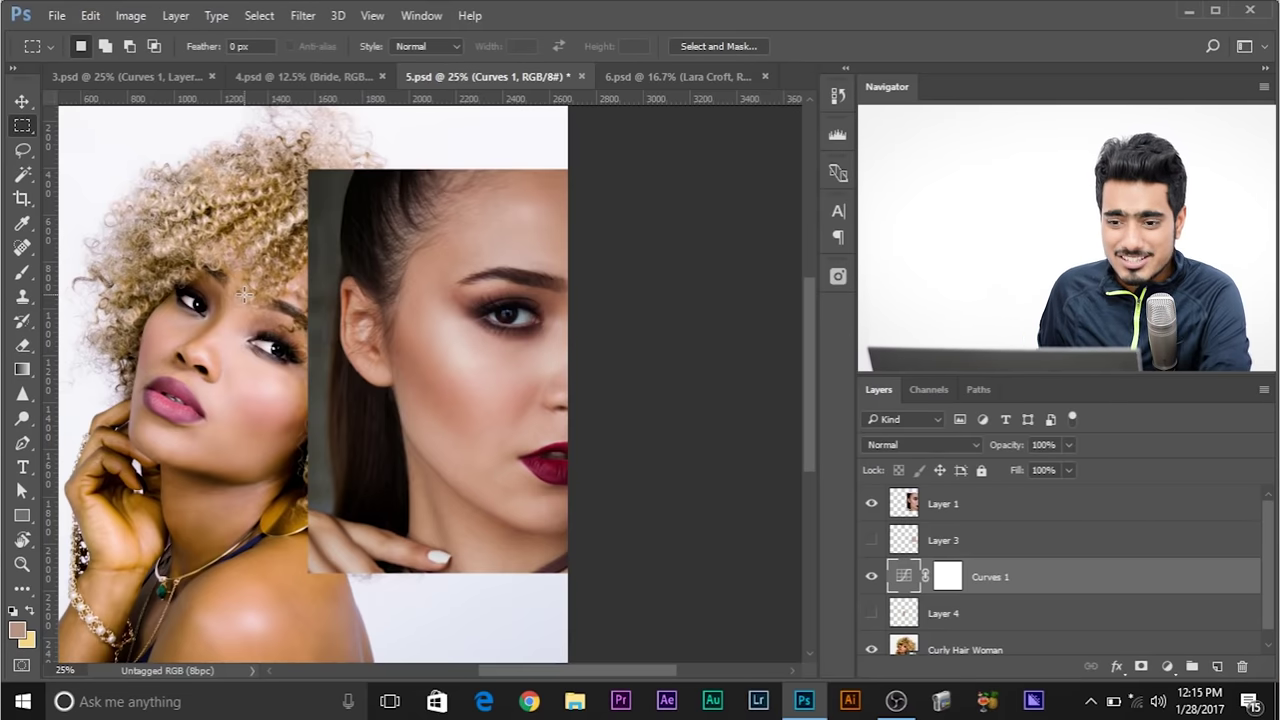
left_click(883, 508)
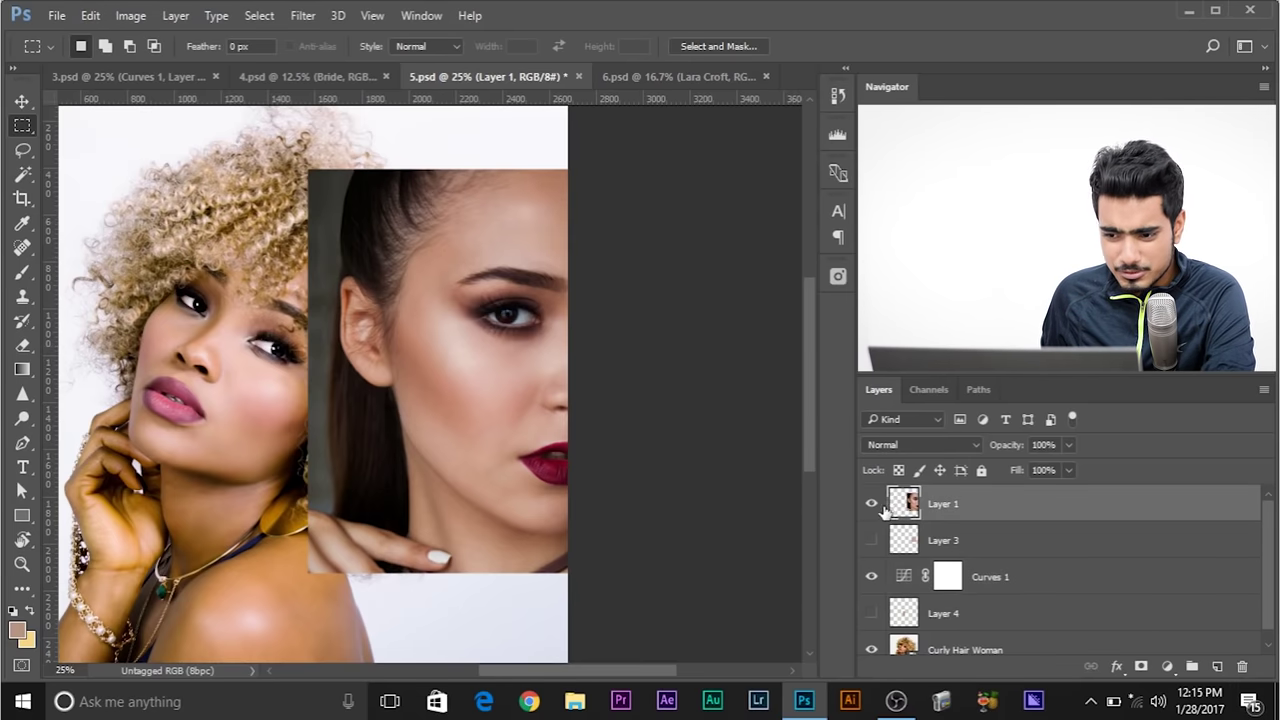
Hide the brunette face and invert the Curves 1 mask to black
left_click(871, 504)
left_click_drag(372, 396, 499, 345)
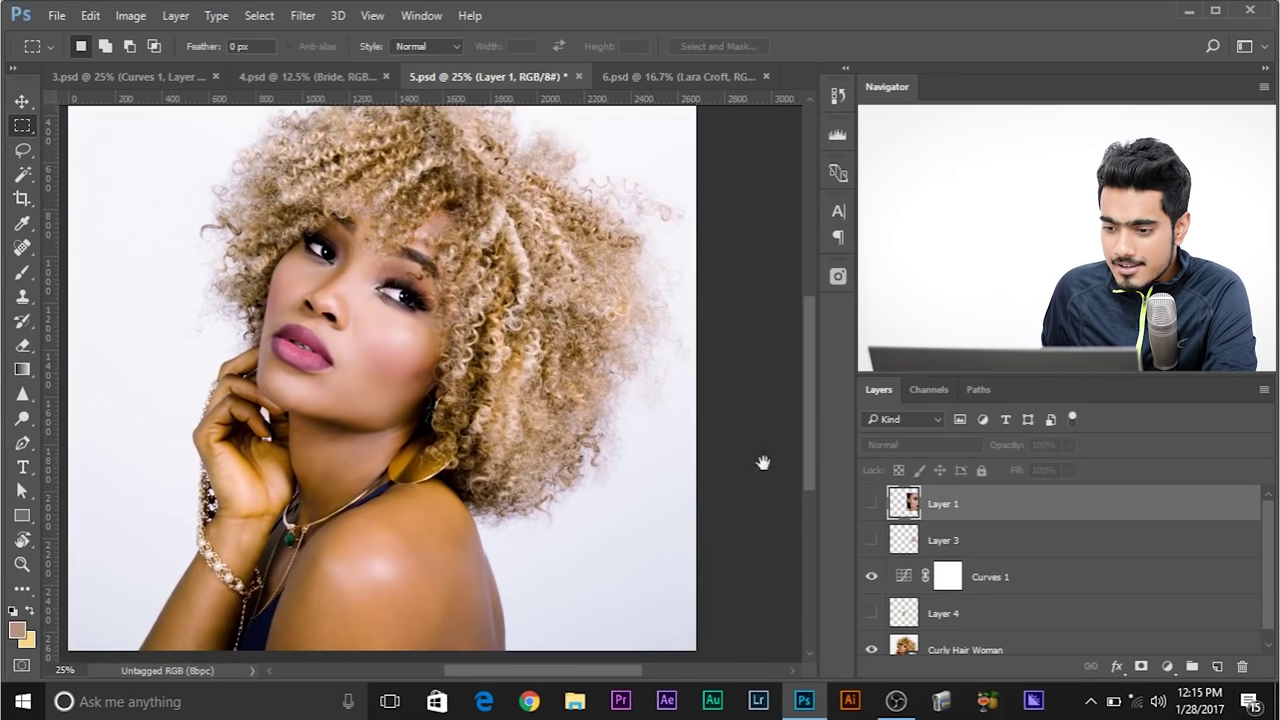
left_click(949, 580)
key("ctrl+i")
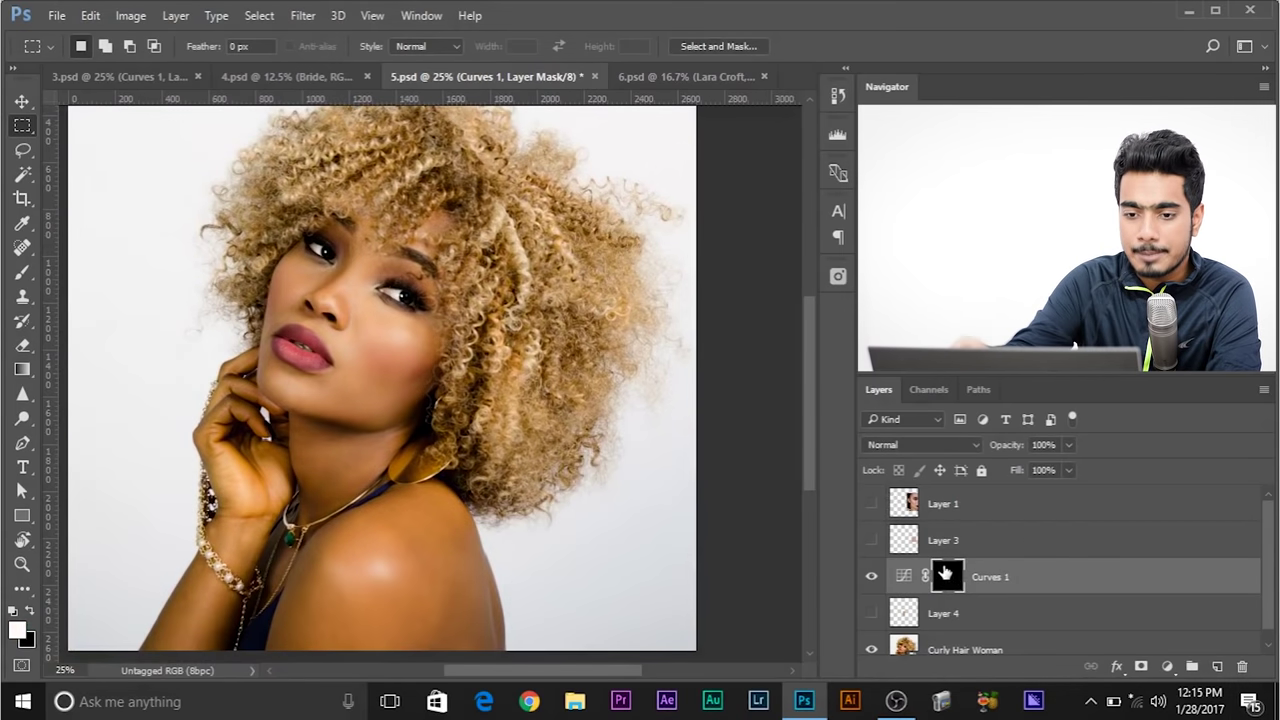
key("b")
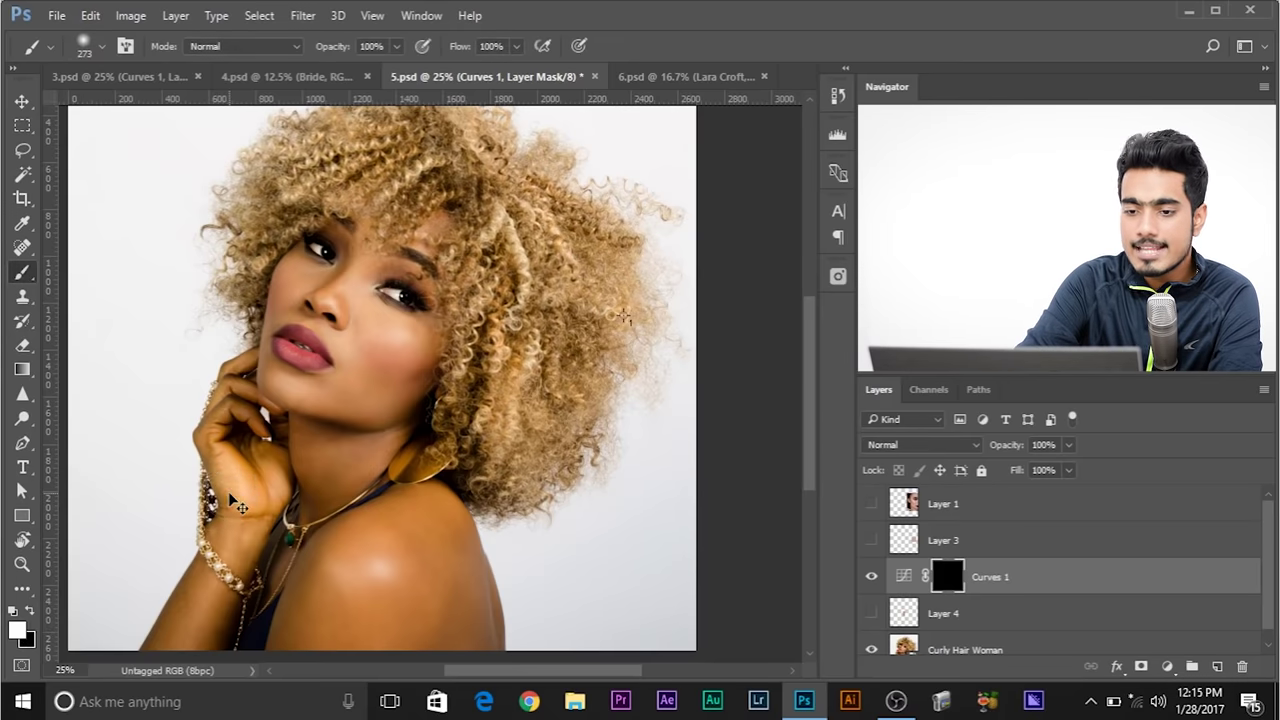
key("ctrl+plus")
key("ctrl+plus")
scroll(300, 450, "up", 2)
Paint white on the Curves 1 mask over the temple, cheeks and jaw with a 185 px brush
right_click(352, 475, "alt")
mouse_move(352, 475)
left_mouse_down()
mouse_move(314, 420)
mouse_move(325, 420)
mouse_move(333, 350)
mouse_move(405, 393)
mouse_move(441, 235)
mouse_move(422, 236)
mouse_move(420, 222)
mouse_move(500, 165)
left_mouse_up()
right_click(443, 241, "alt")
left_click_drag(389, 215, 441, 264)
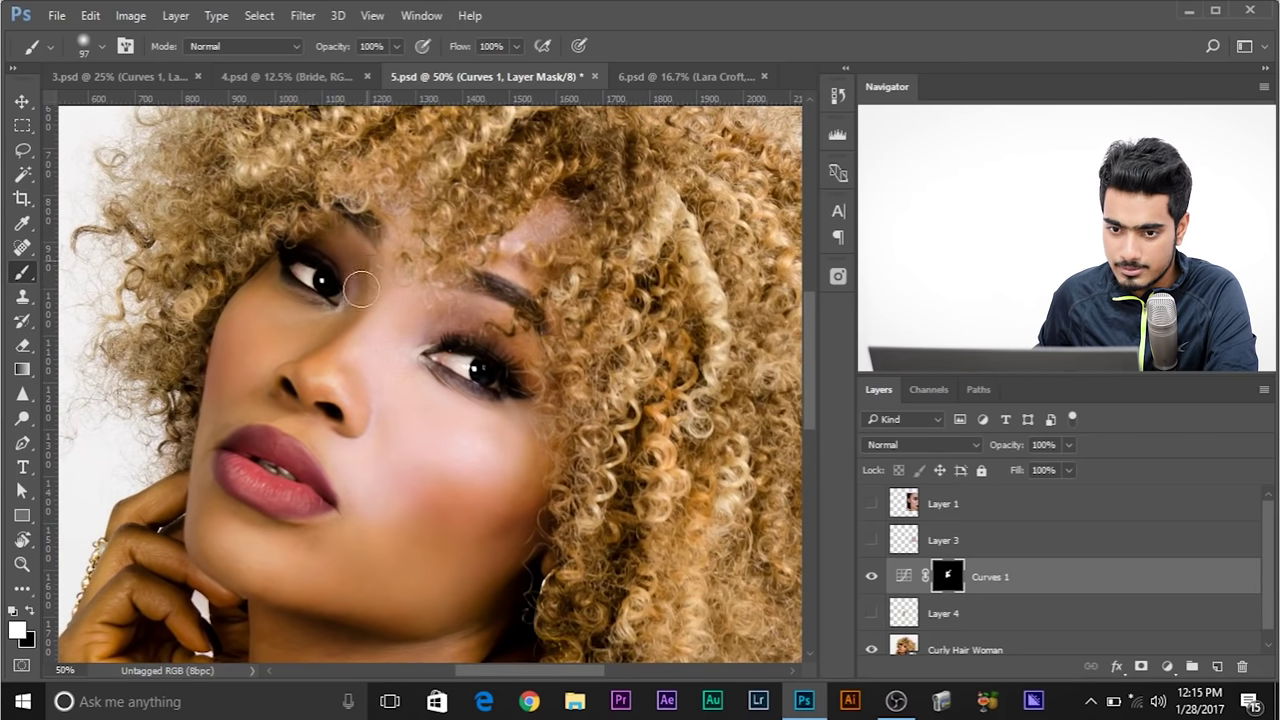
mouse_move(361, 293)
left_mouse_down()
mouse_move(302, 310)
mouse_move(265, 273)
mouse_move(256, 320)
mouse_move(226, 347)
mouse_move(270, 320)
mouse_move(279, 332)
mouse_move(345, 345)
left_mouse_up()
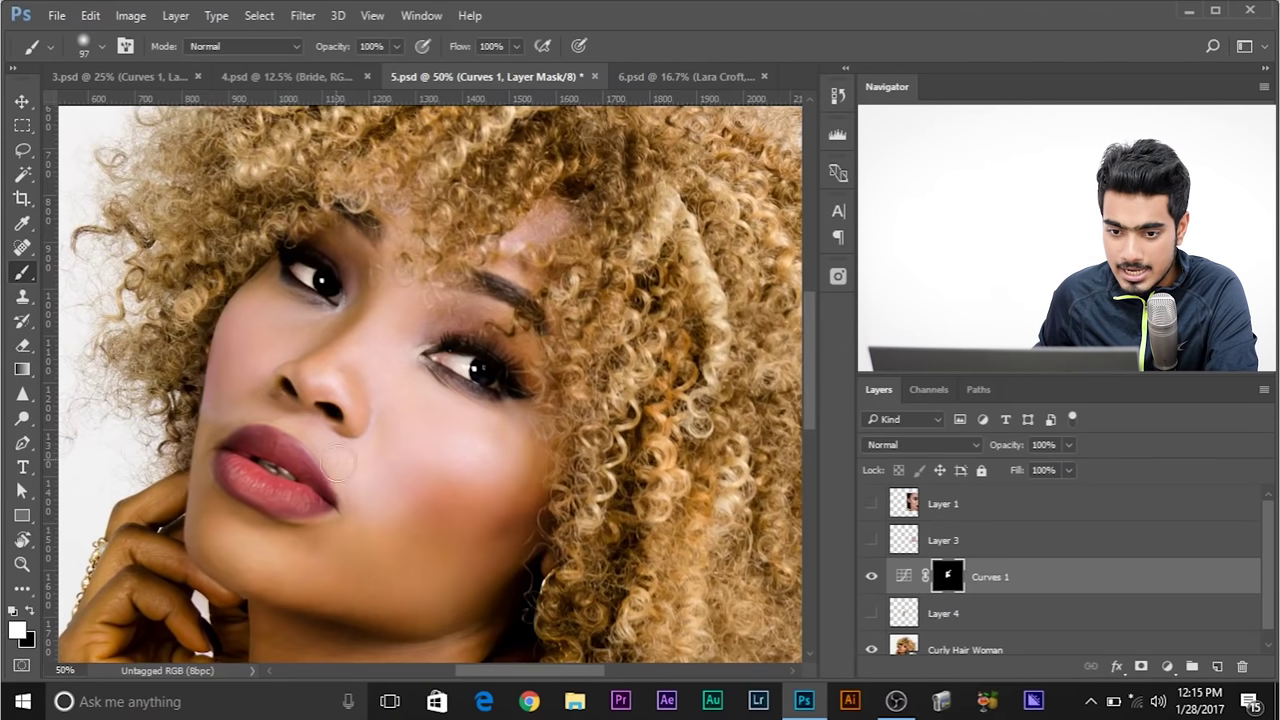
mouse_move(352, 517)
left_mouse_down()
mouse_move(326, 532)
mouse_move(248, 532)
mouse_move(219, 493)
mouse_move(208, 411)
mouse_move(230, 530)
left_mouse_up()
left_click_drag(286, 563, 371, 563)
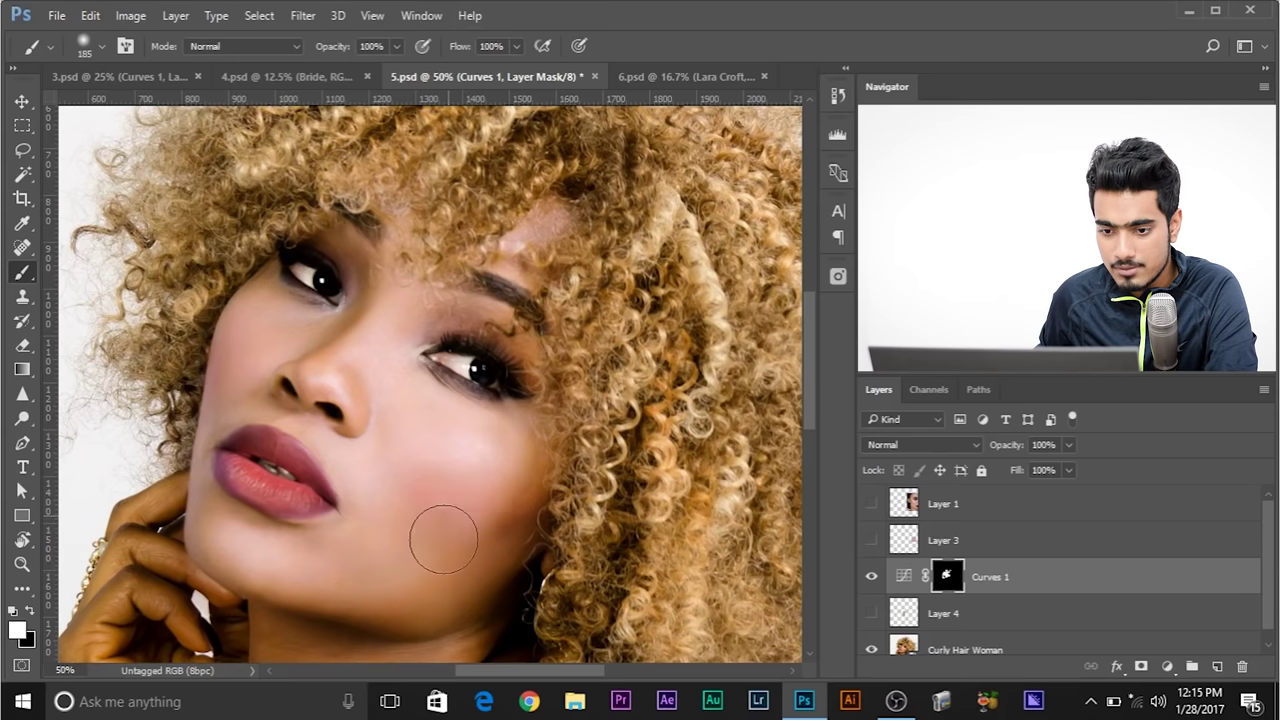
left_click_drag(507, 470, 525, 487)
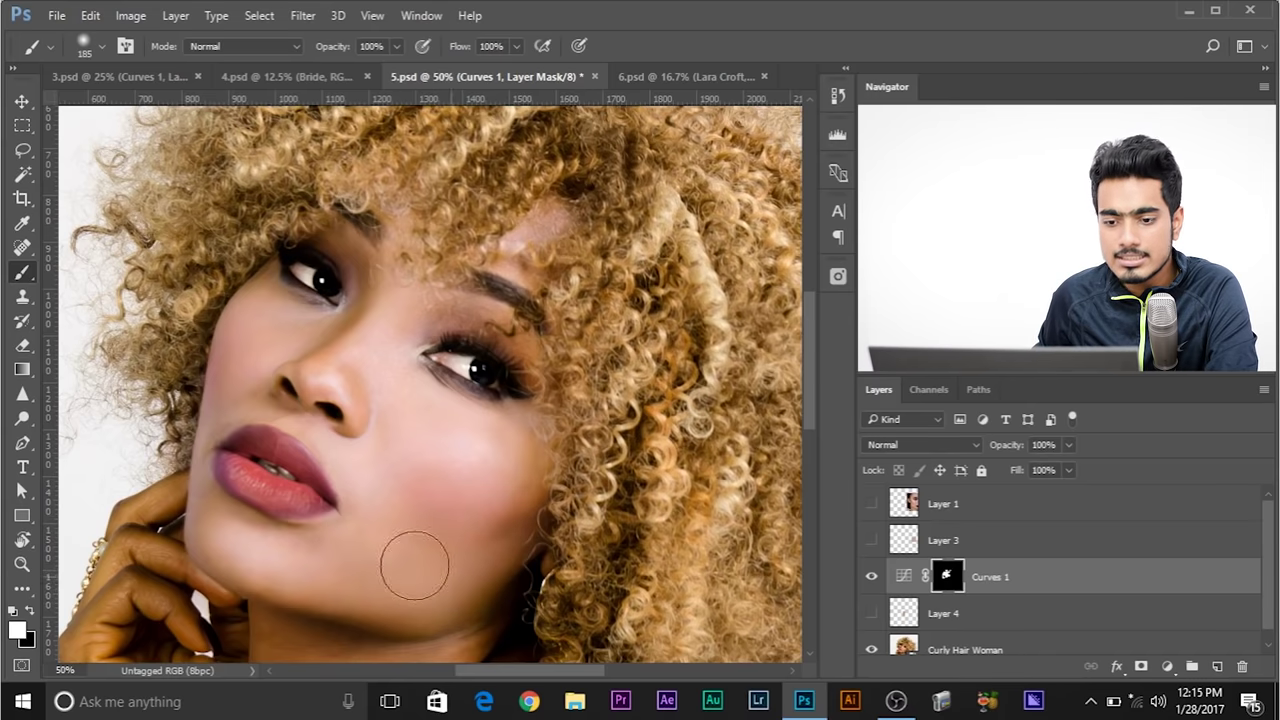
scroll(614, 522, "down", 2)
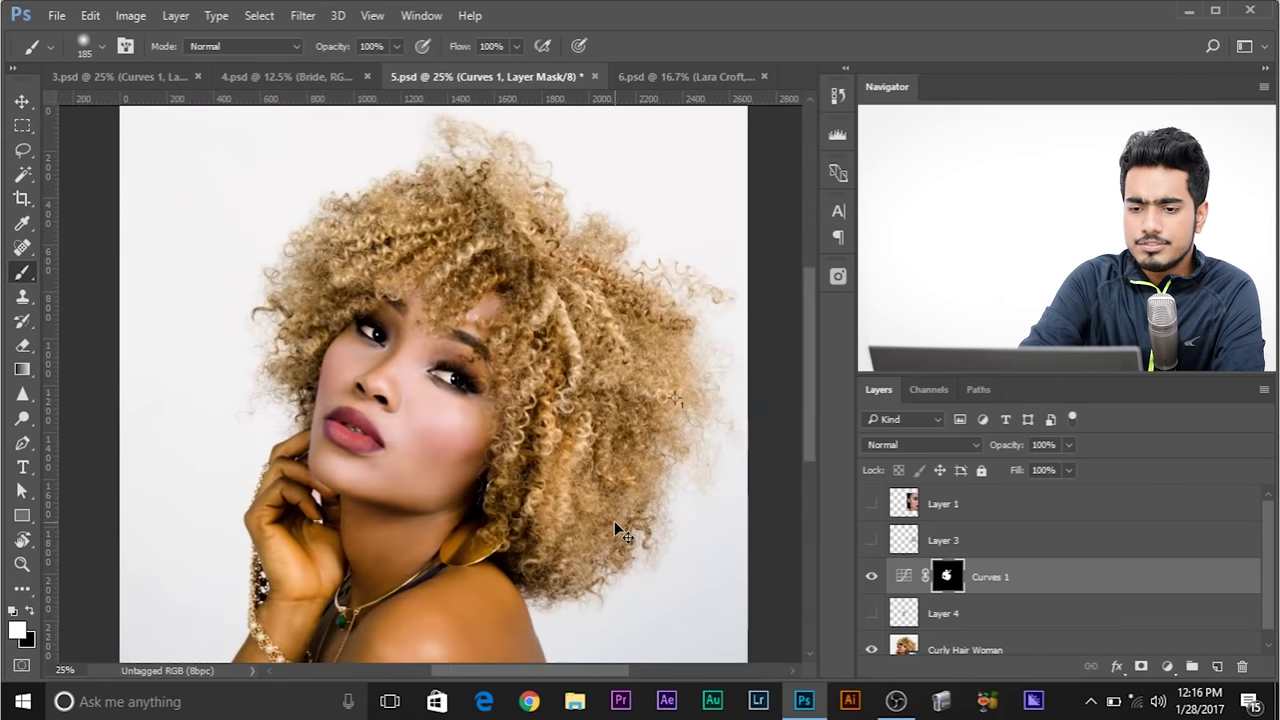
scroll(614, 522, "up", 1)
Set the Curves 1 layer opacity to 61%
left_click_drag(532, 518, 408, 468)
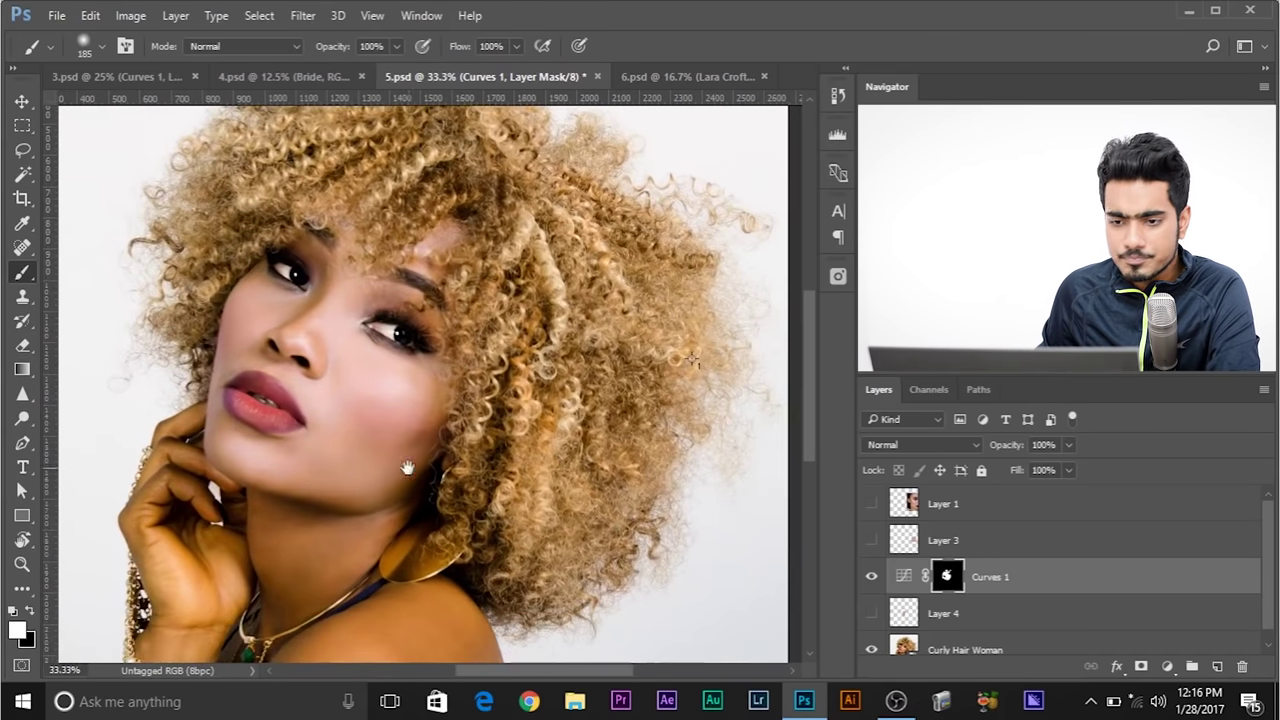
left_click(1033, 464)
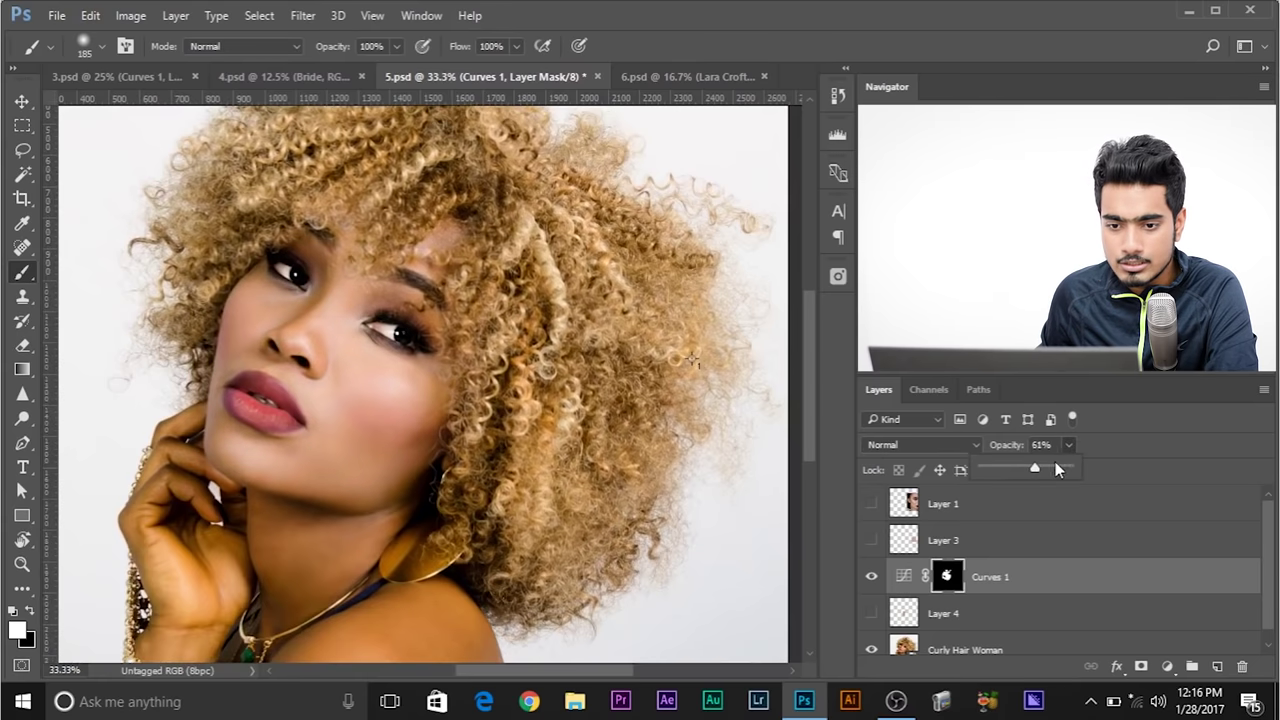
left_click_drag(413, 280, 377, 316)
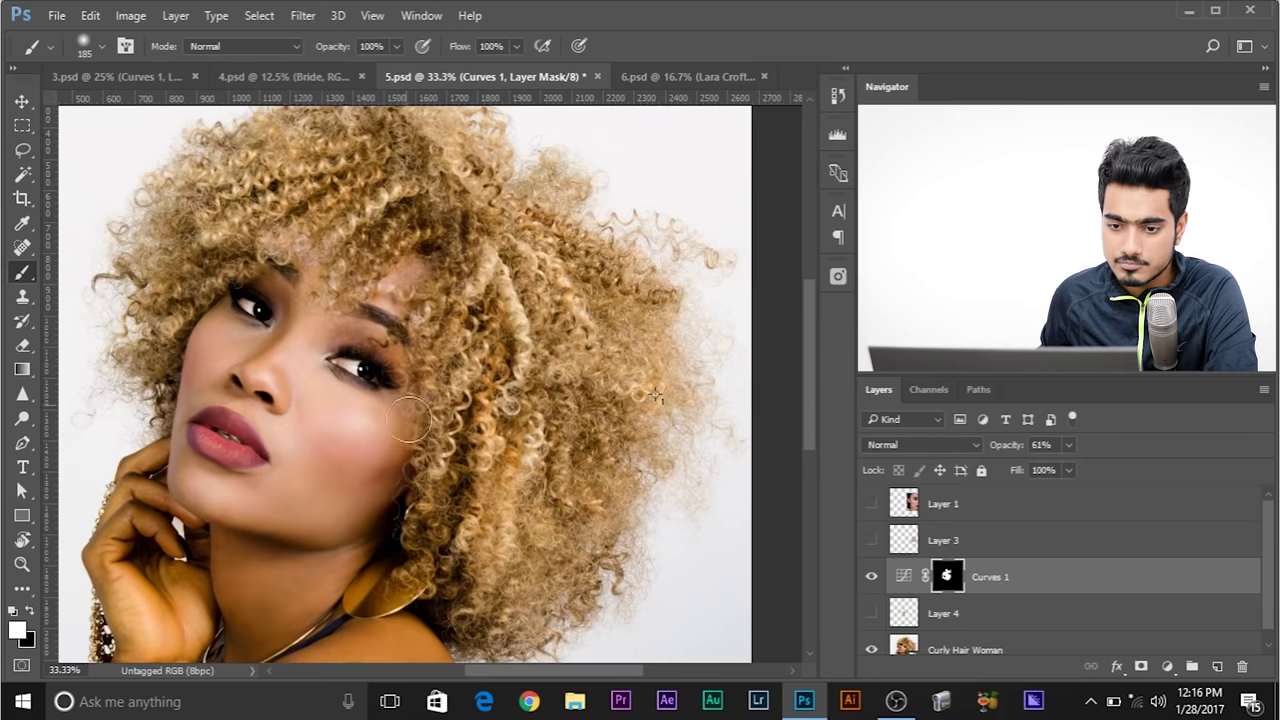
Extend the Curves 1 mask down the neck and duplicate it as Curves 1 copy
scroll(351, 449, "down", 5)
scroll(343, 437, "left", 2)
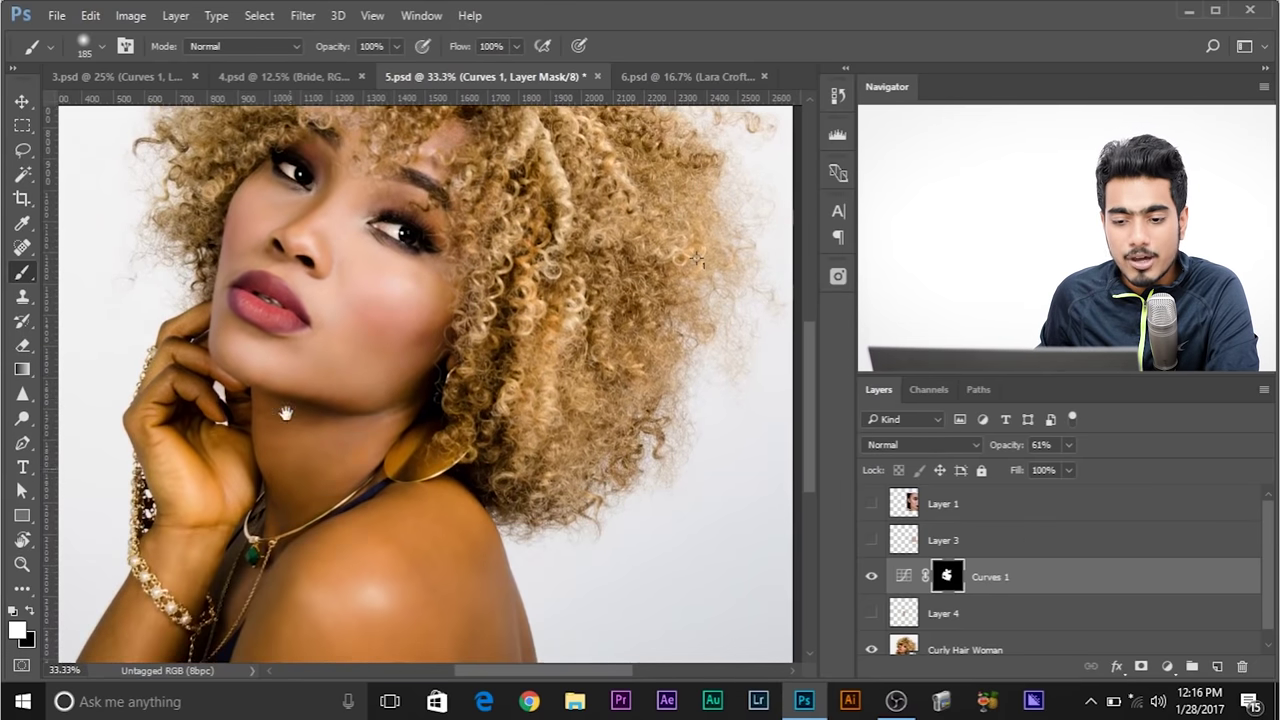
left_click_drag(286, 413, 271, 334)
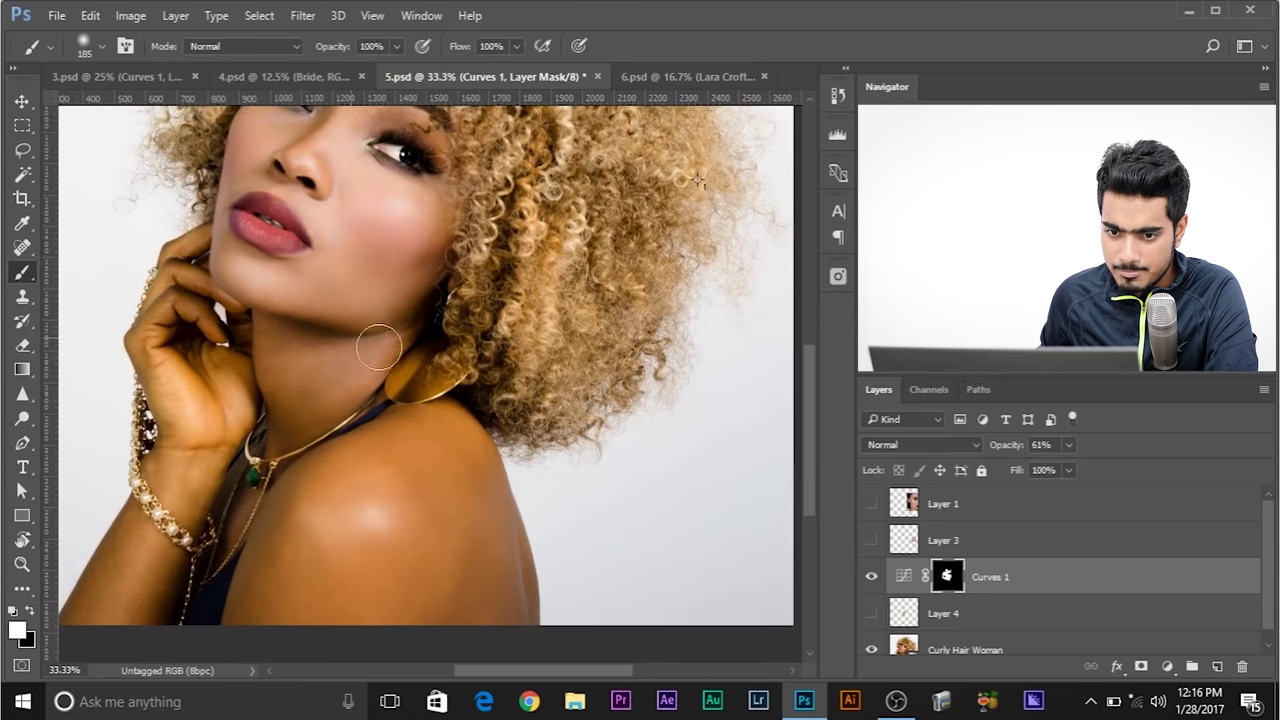
mouse_move(384, 392)
left_mouse_down()
mouse_move(334, 429)
mouse_move(298, 495)
left_mouse_up()
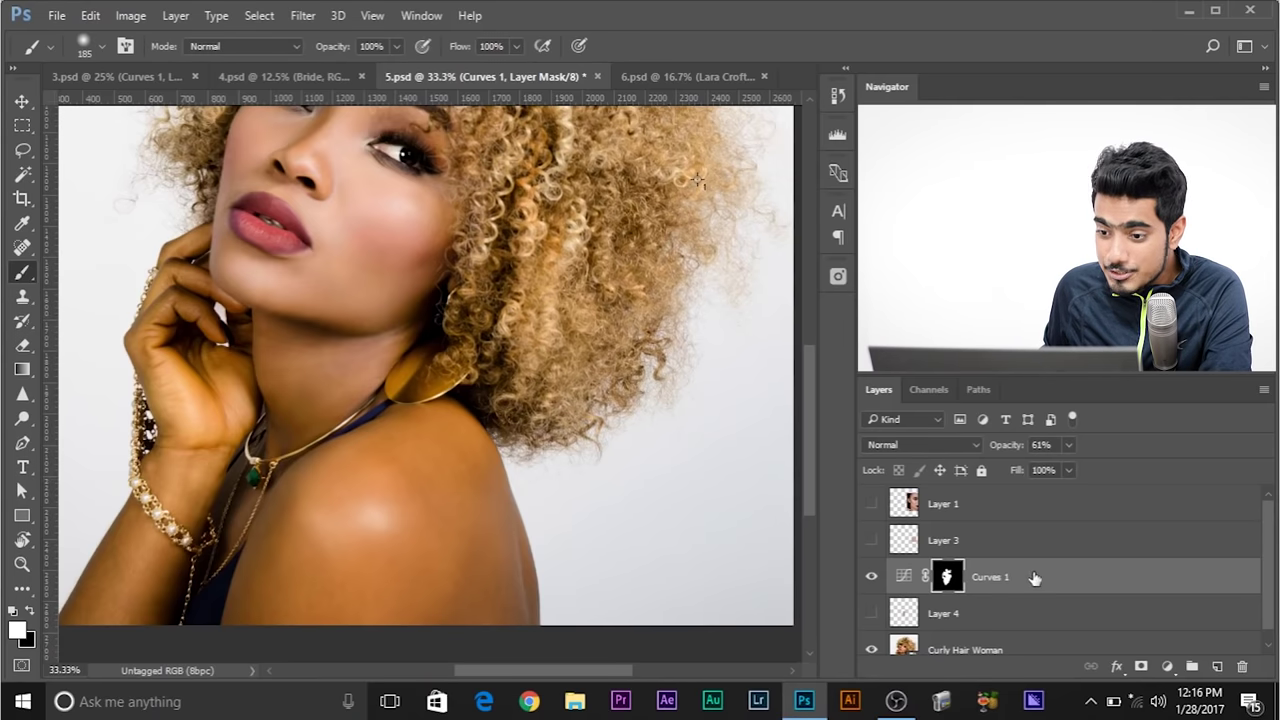
left_click_drag(1034, 582, 1218, 665)
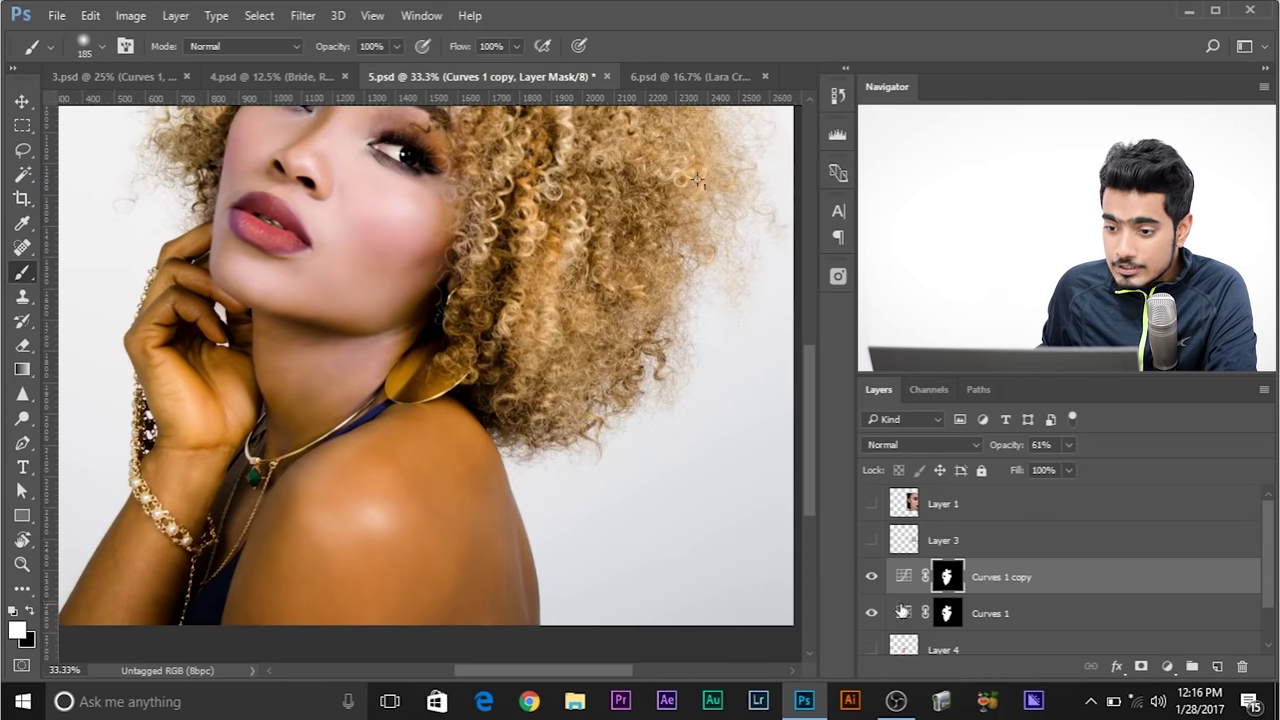
Delete the existing layer mask from Curves 1 copy
left_click_drag(948, 577, 1242, 666)
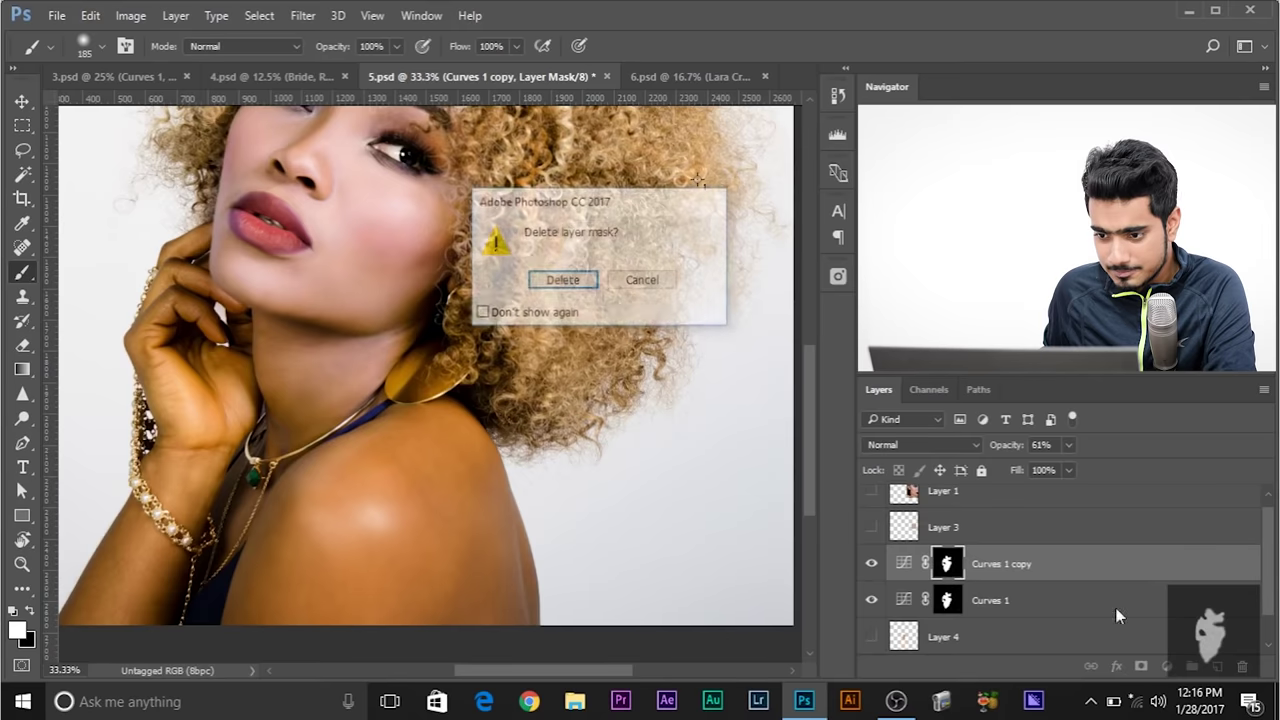
left_click(578, 283)
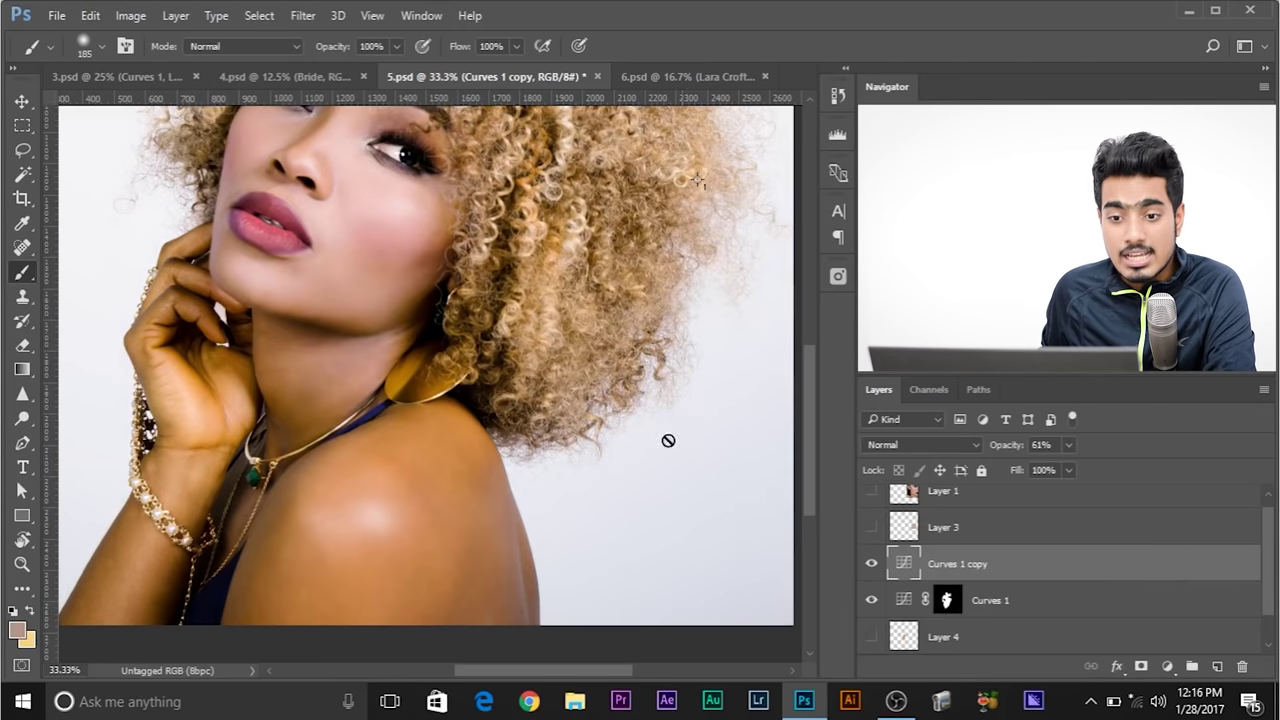
left_click_drag(499, 305, 541, 360)
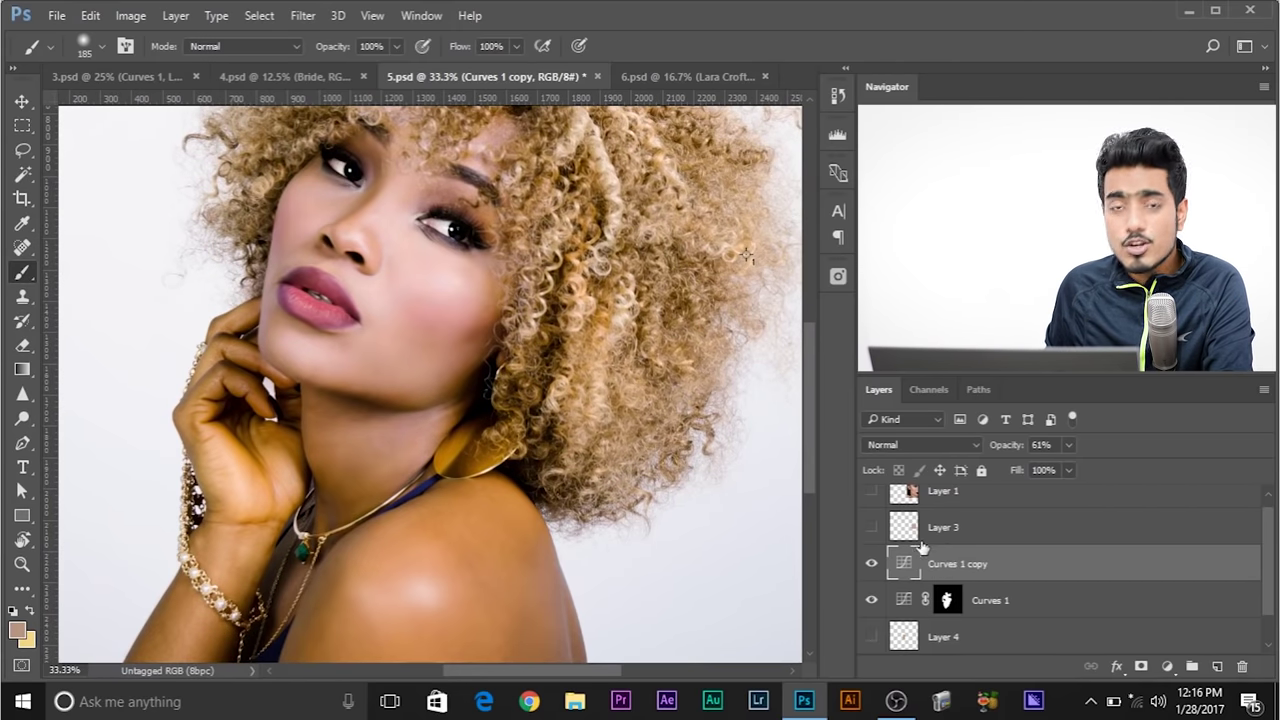
Give Curves 1 copy a black mask and paint it white over the shoulder, arm and forearm with a 347 brush
left_click(1141, 668, "alt")
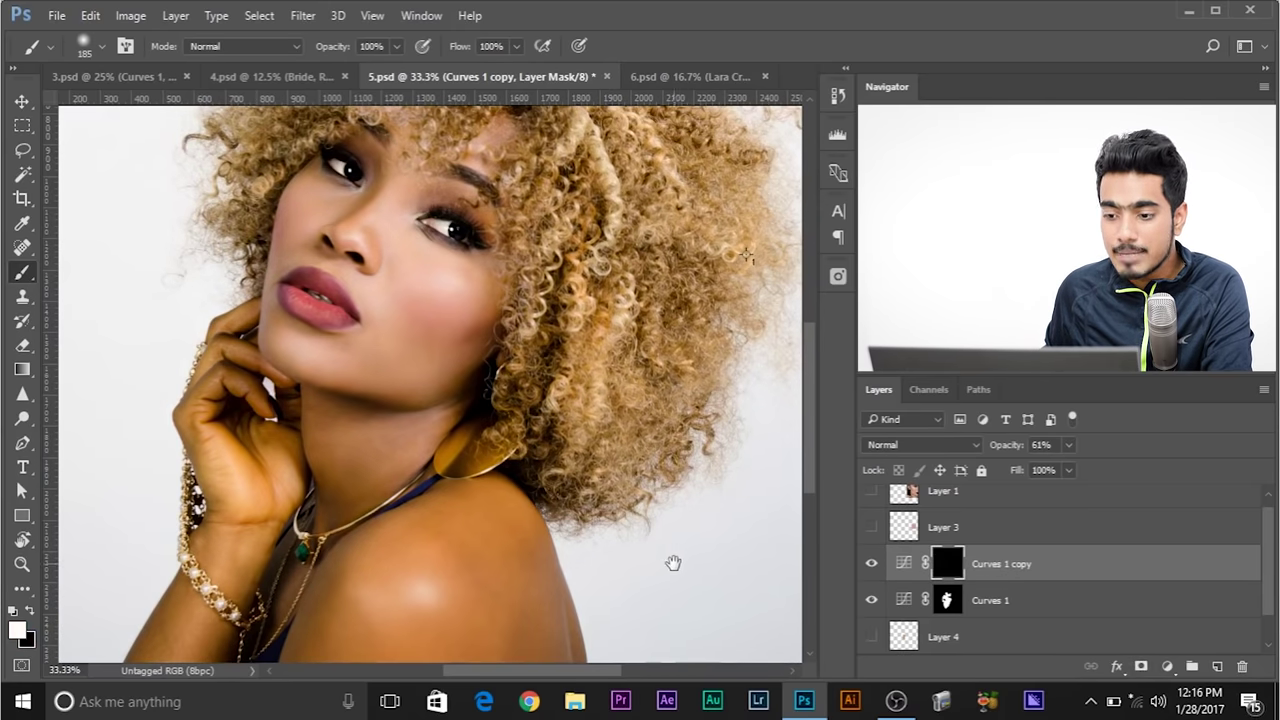
left_click_drag(658, 528, 662, 478)
left_click_drag(285, 592, 363, 600)
mouse_move(516, 605)
left_mouse_down()
mouse_move(508, 500)
mouse_move(505, 600)
left_mouse_up()
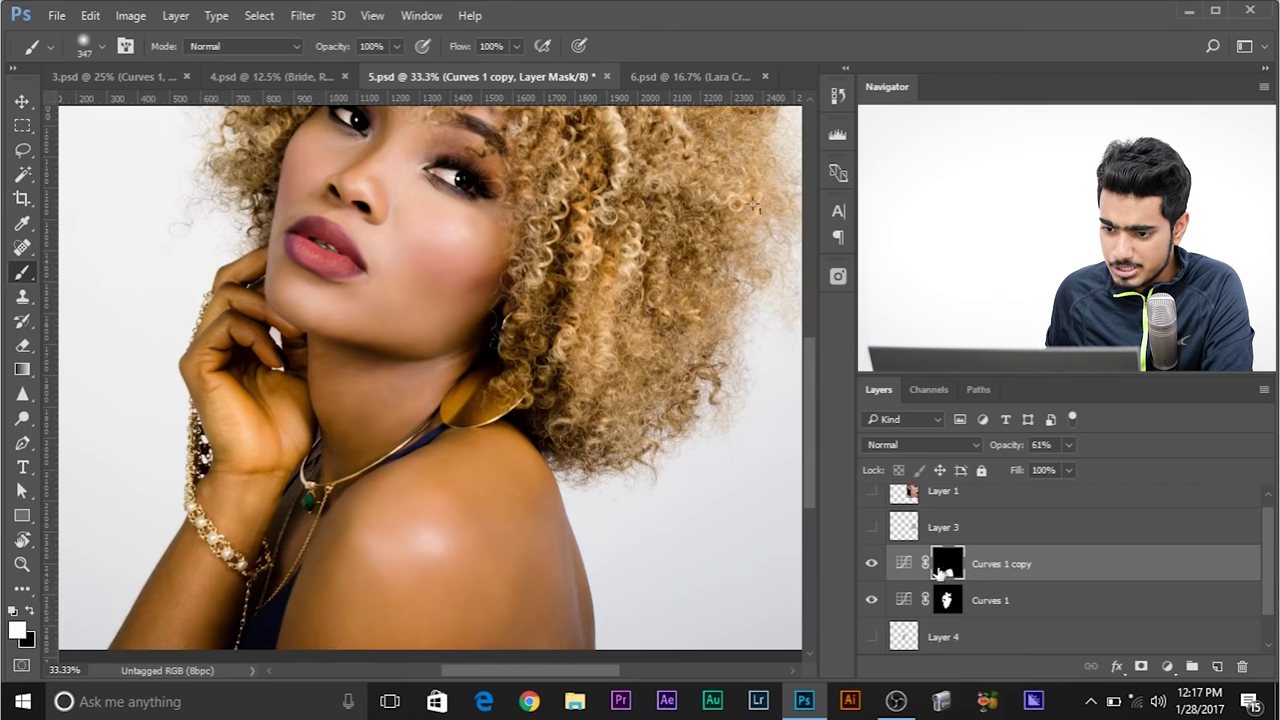
mouse_move(370, 515)
left_mouse_down()
mouse_move(383, 537)
mouse_move(385, 495)
mouse_move(491, 514)
mouse_move(550, 612)
mouse_move(277, 631)
mouse_move(400, 460)
mouse_move(256, 430)
mouse_move(235, 285)
mouse_move(250, 370)
mouse_move(145, 640)
mouse_move(200, 555)
mouse_move(160, 660)
mouse_move(259, 589)
left_mouse_up()
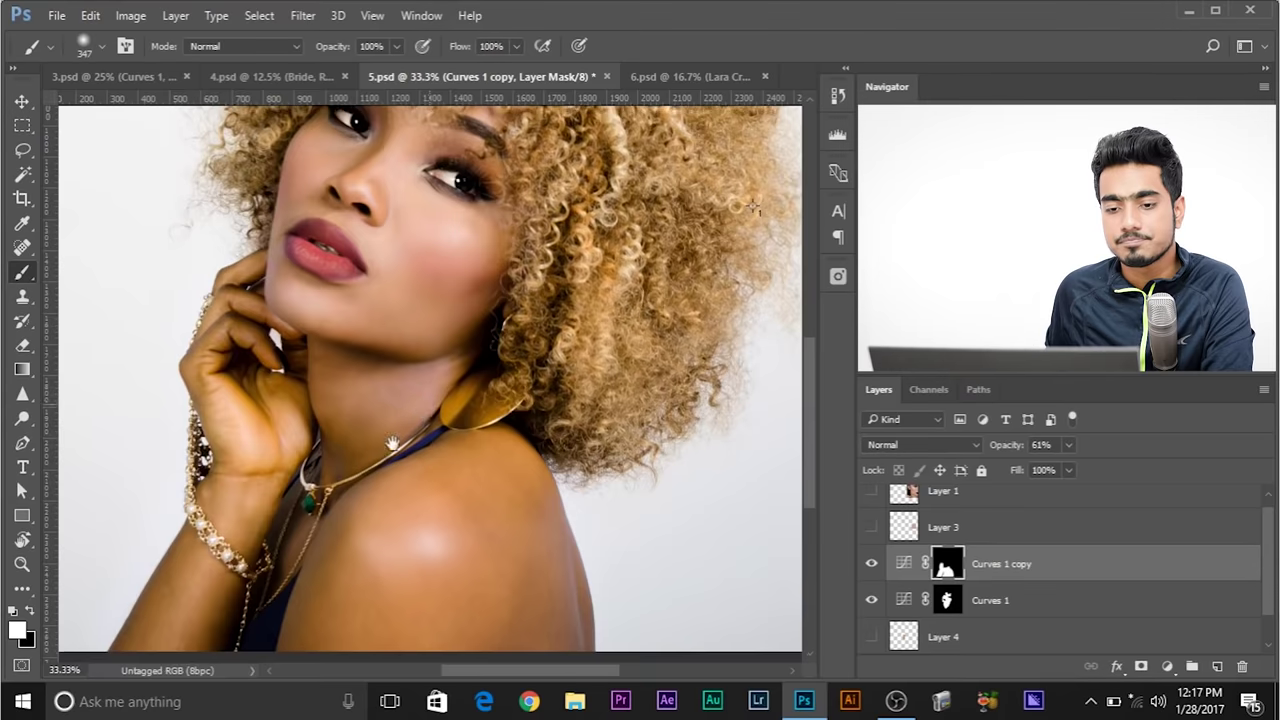
left_click_drag(426, 402, 396, 497)
double_click(908, 566)
Nudge the Green curve point and raise the Red curve slightly on Curves 1 copy
left_click_drag(381, 448, 356, 358)
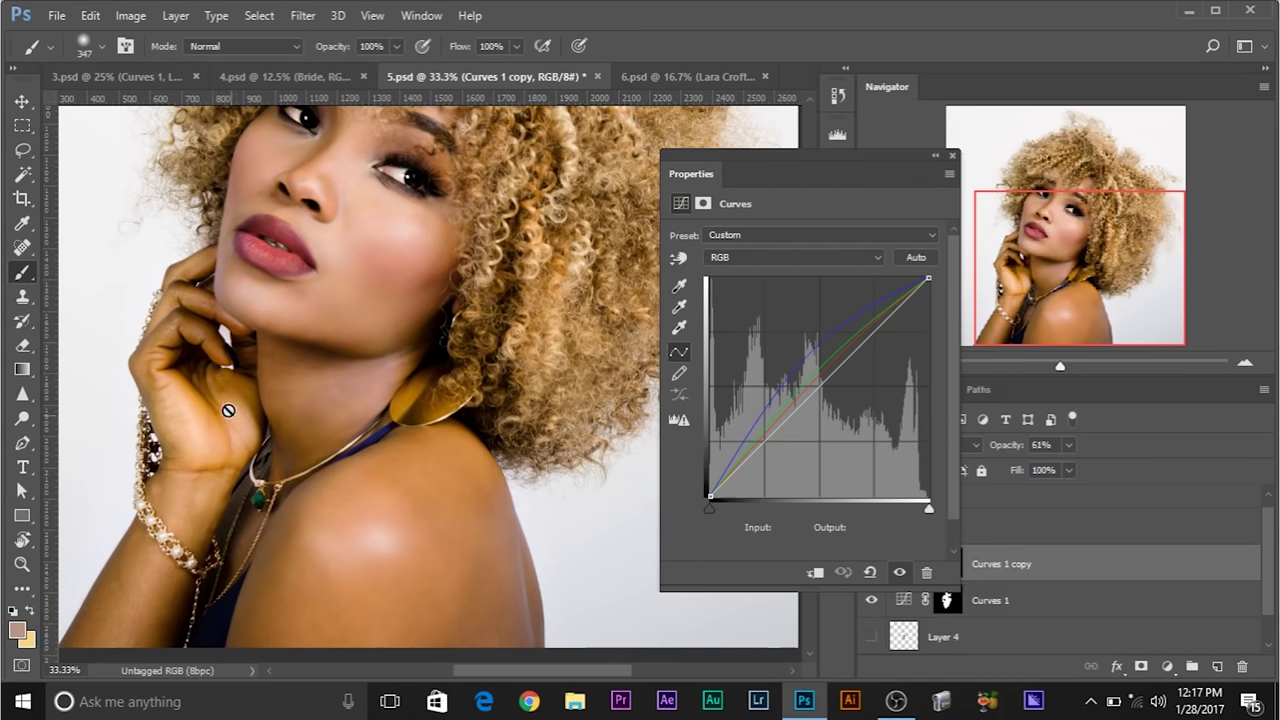
left_click(836, 259)
left_click(820, 297)
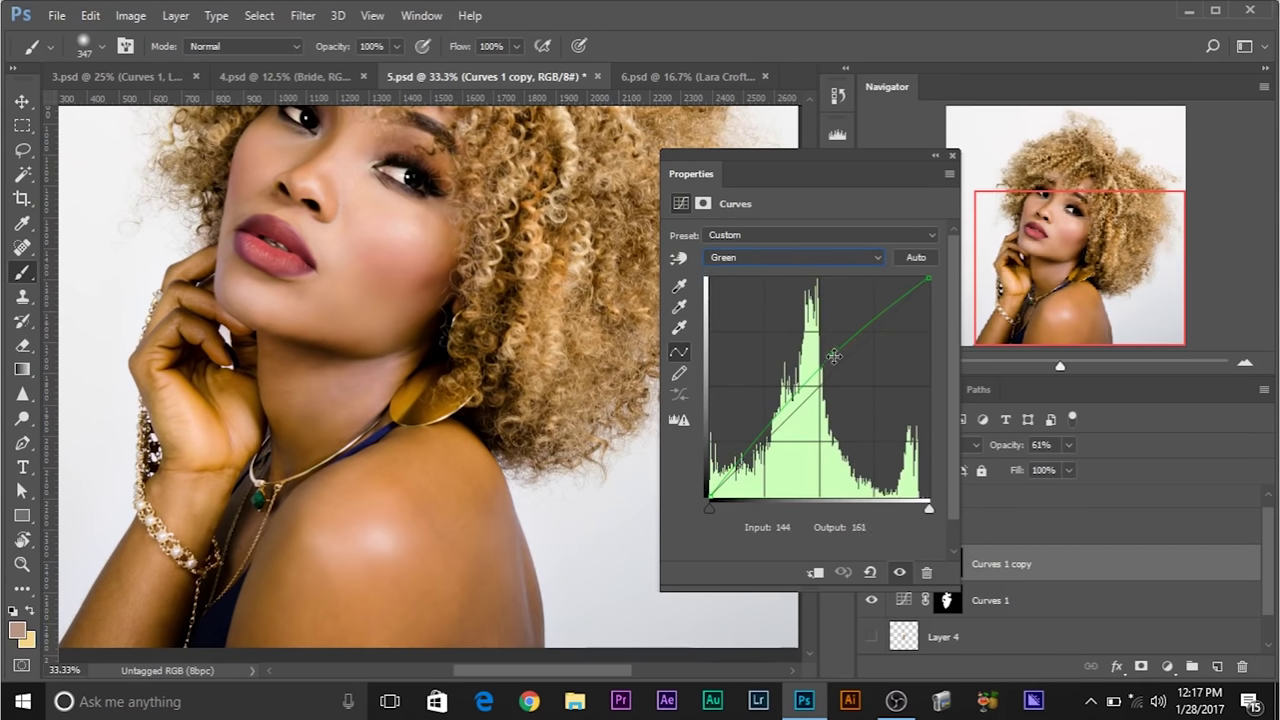
mouse_move(833, 355)
left_mouse_down()
mouse_move(845, 365)
mouse_move(836, 357)
left_mouse_up()
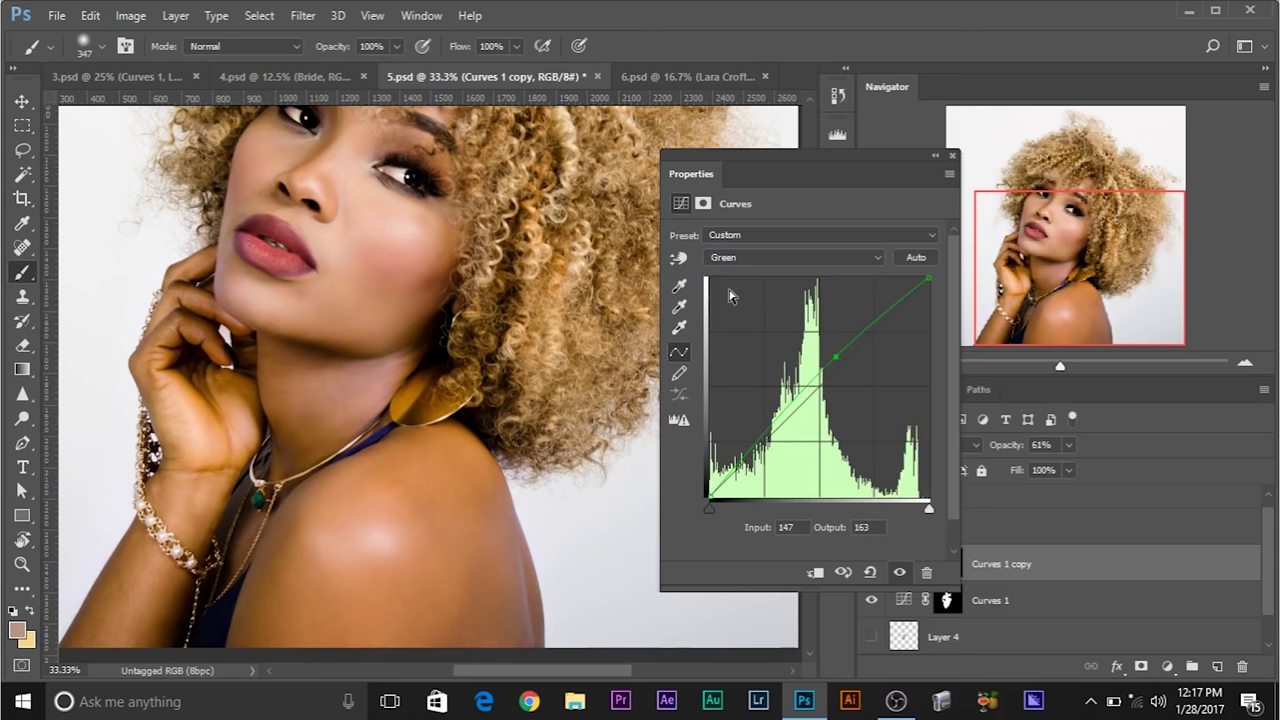
left_click(773, 259)
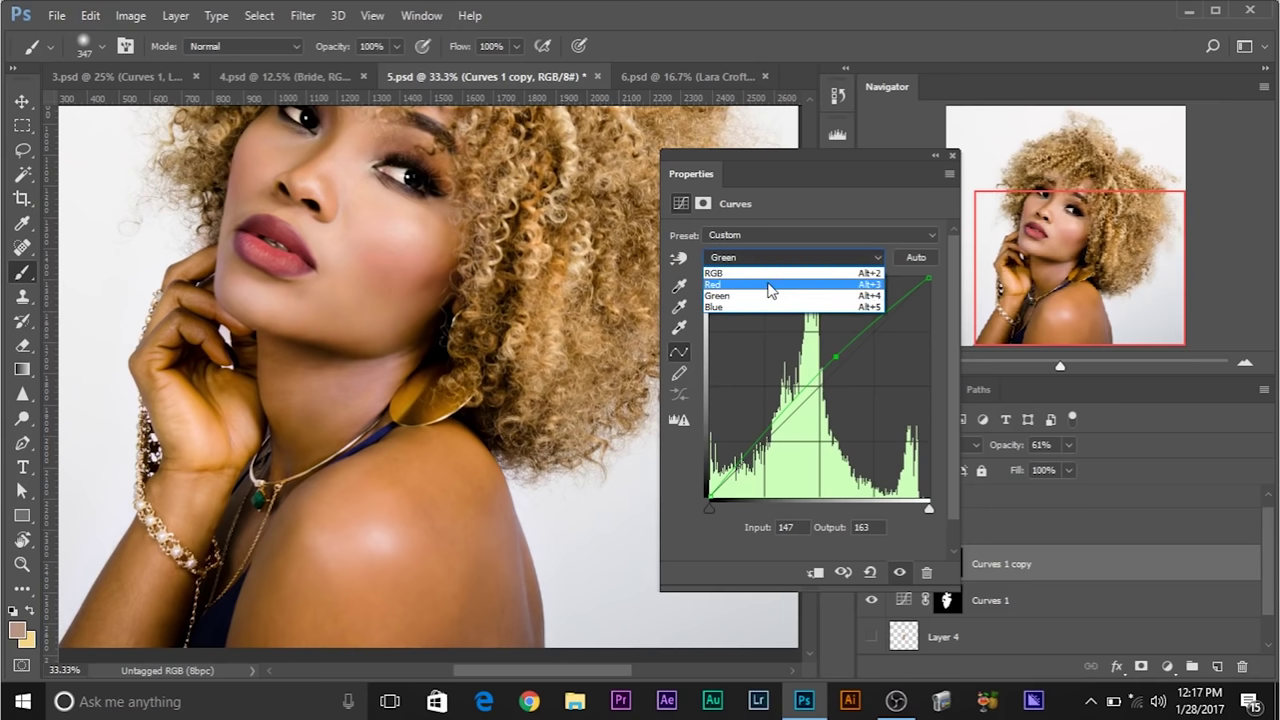
left_click(771, 285)
left_click_drag(880, 312, 879, 308)
Brighten the RGB midtones and raise the Blue curve to map 81 to 163, then zoom out
left_click(797, 258)
left_click(794, 275)
left_click_drag(820, 384, 811, 369)
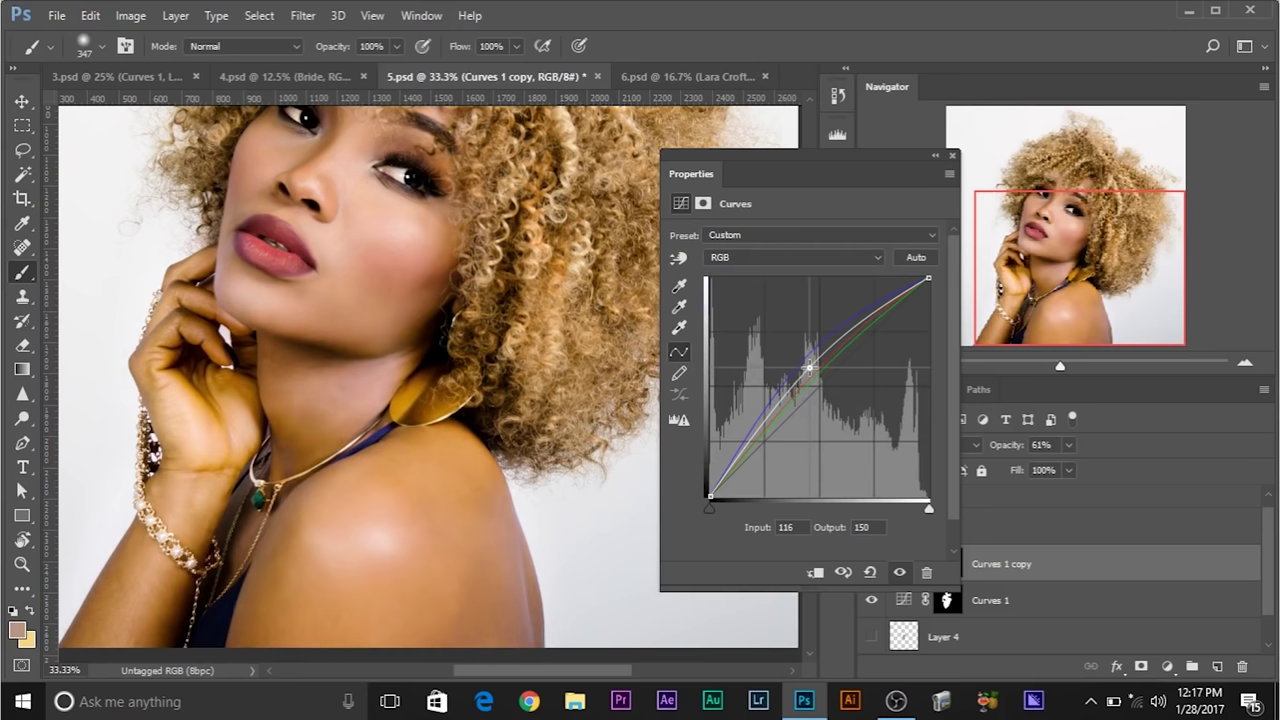
left_click(783, 260)
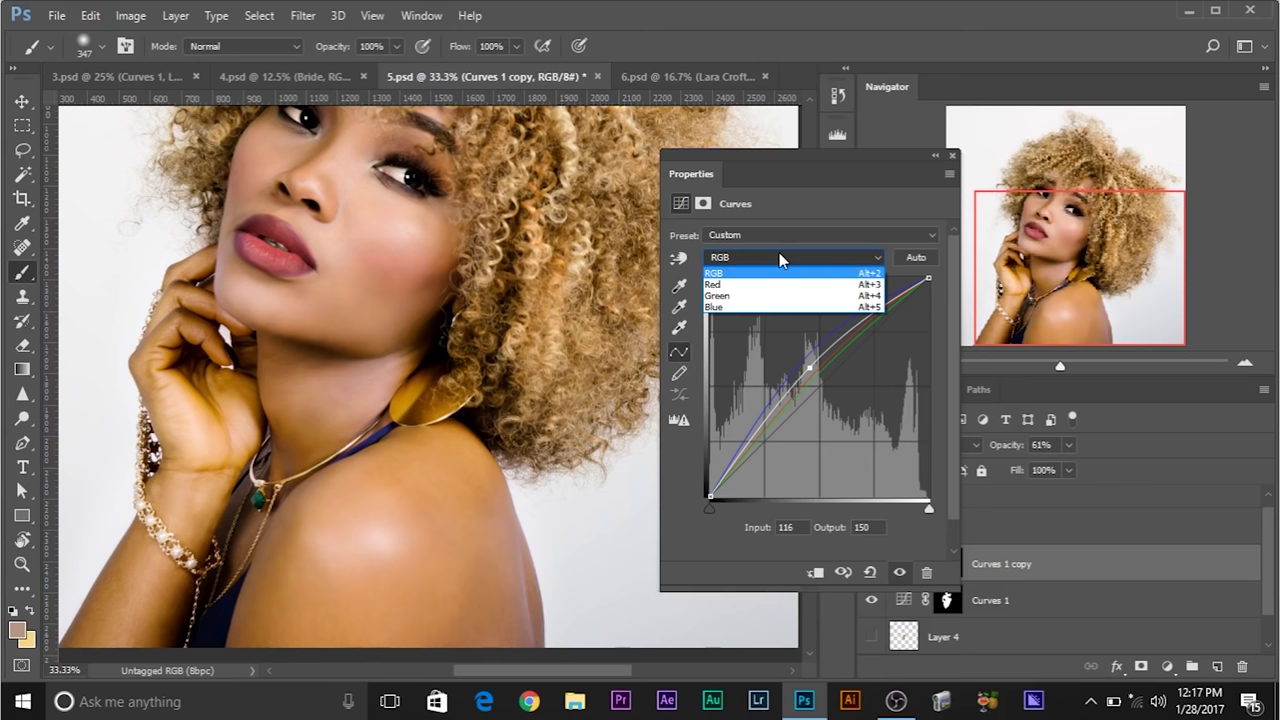
left_click(784, 306)
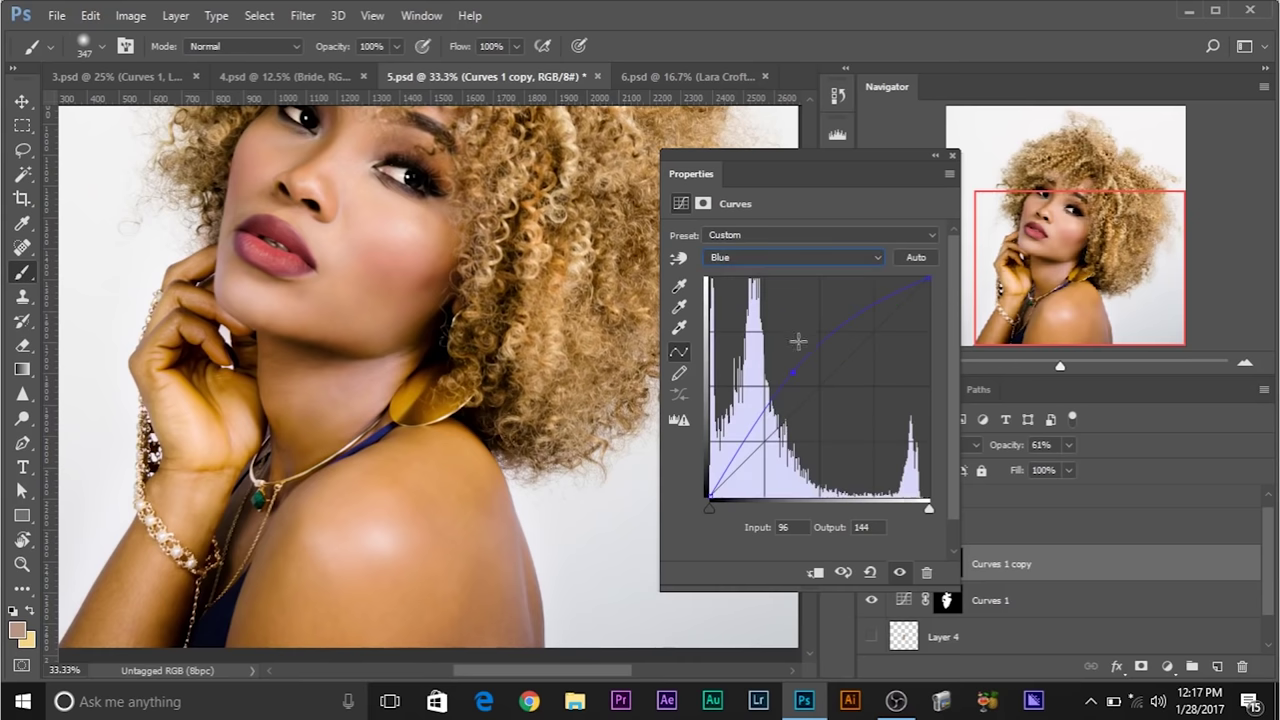
left_click_drag(794, 374, 783, 355)
key("ctrl+minus")
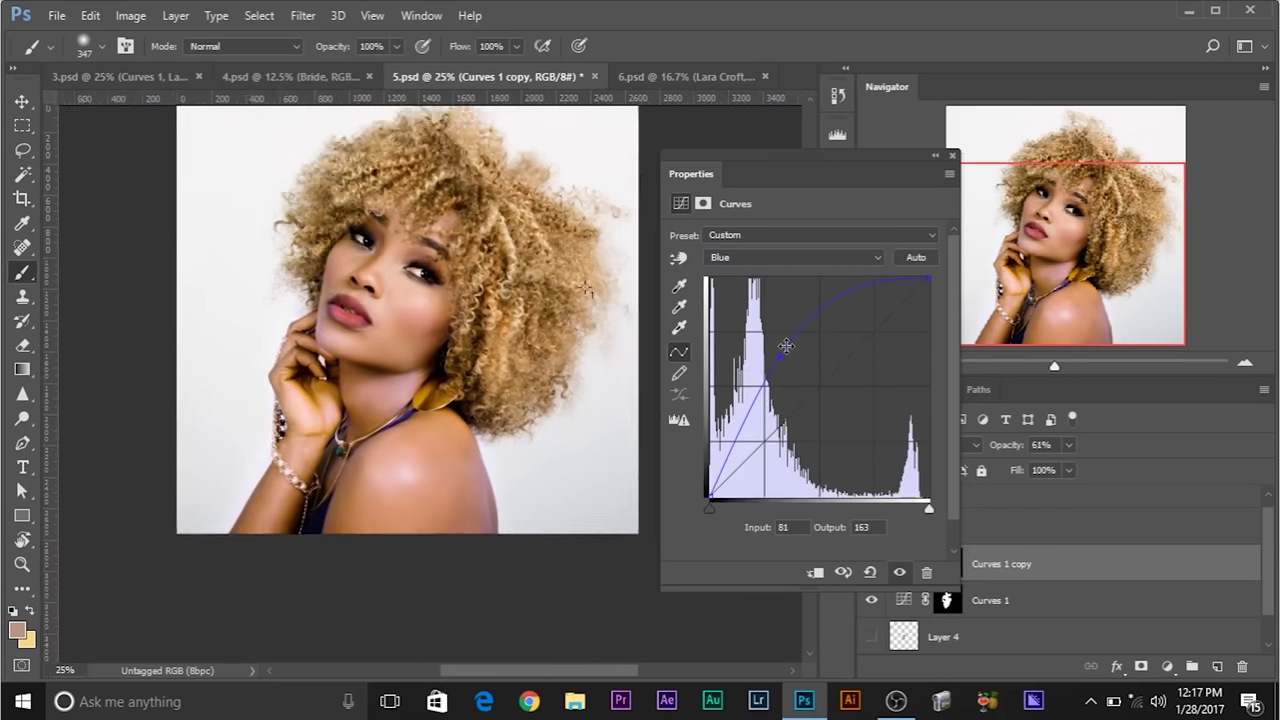
key("ctrl+minus")
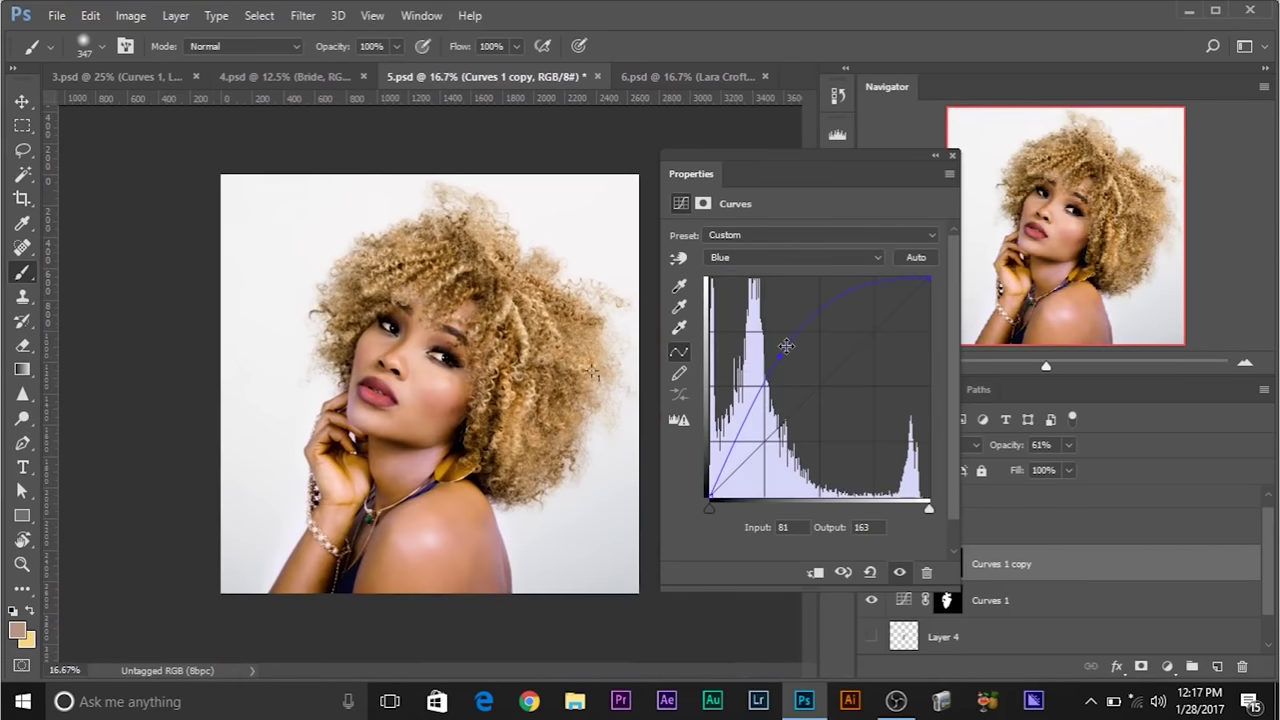
left_click(953, 157)
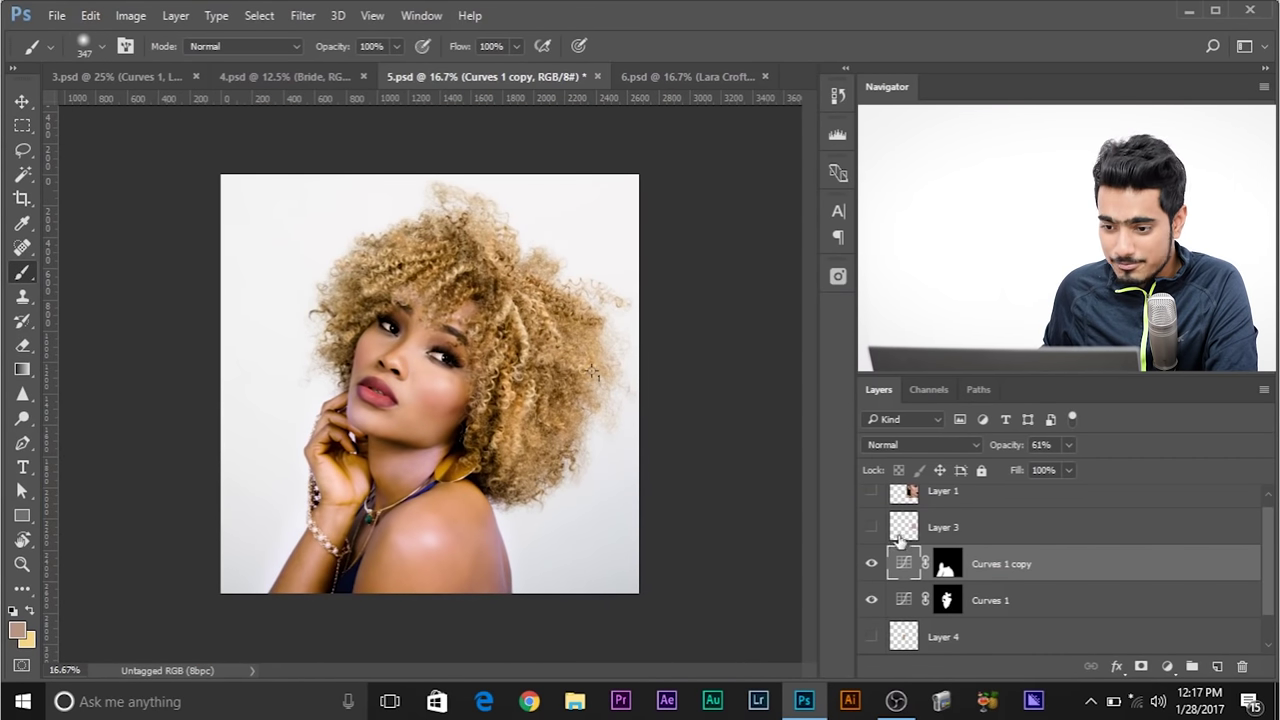
Compare the image with Curves 1 copy on and off, then select its mask with white as foreground
left_click(871, 565)
left_click(871, 565)
left_click(871, 565)
left_click(871, 565)
key("ctrl+plus")
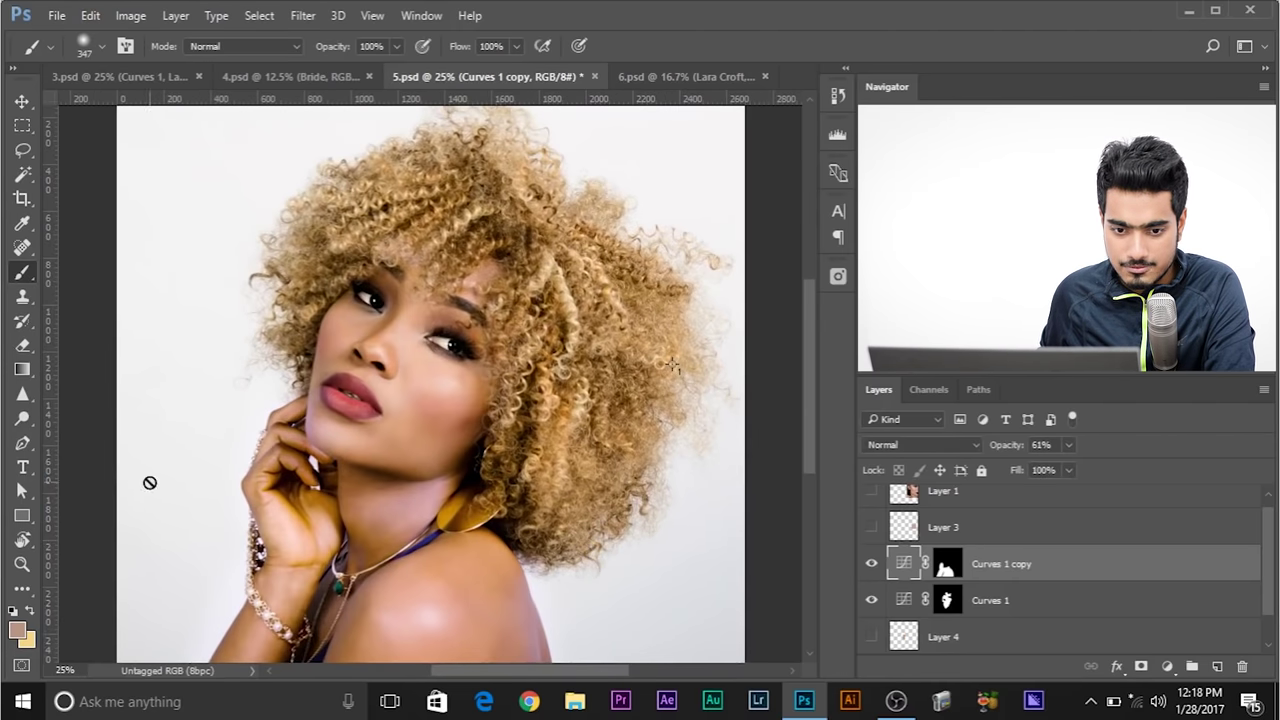
left_click(947, 564)
key("d")
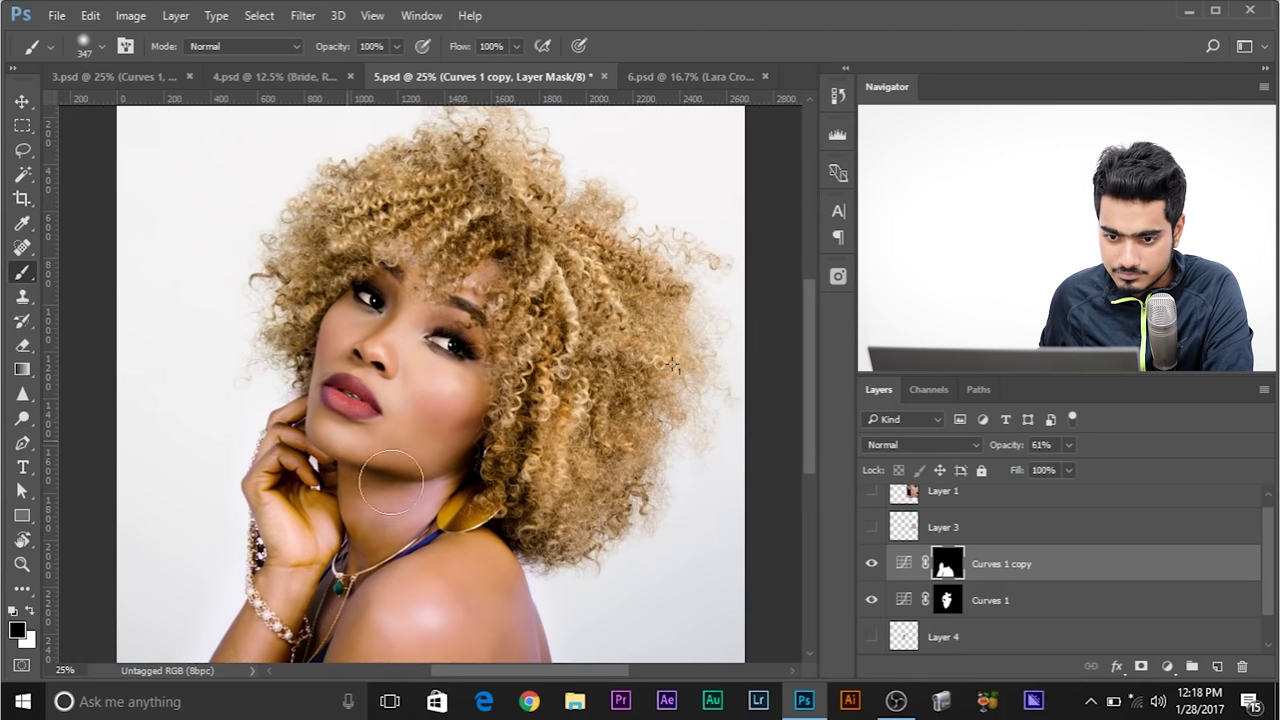
scroll(431, 476, "down", 2)
key("x")
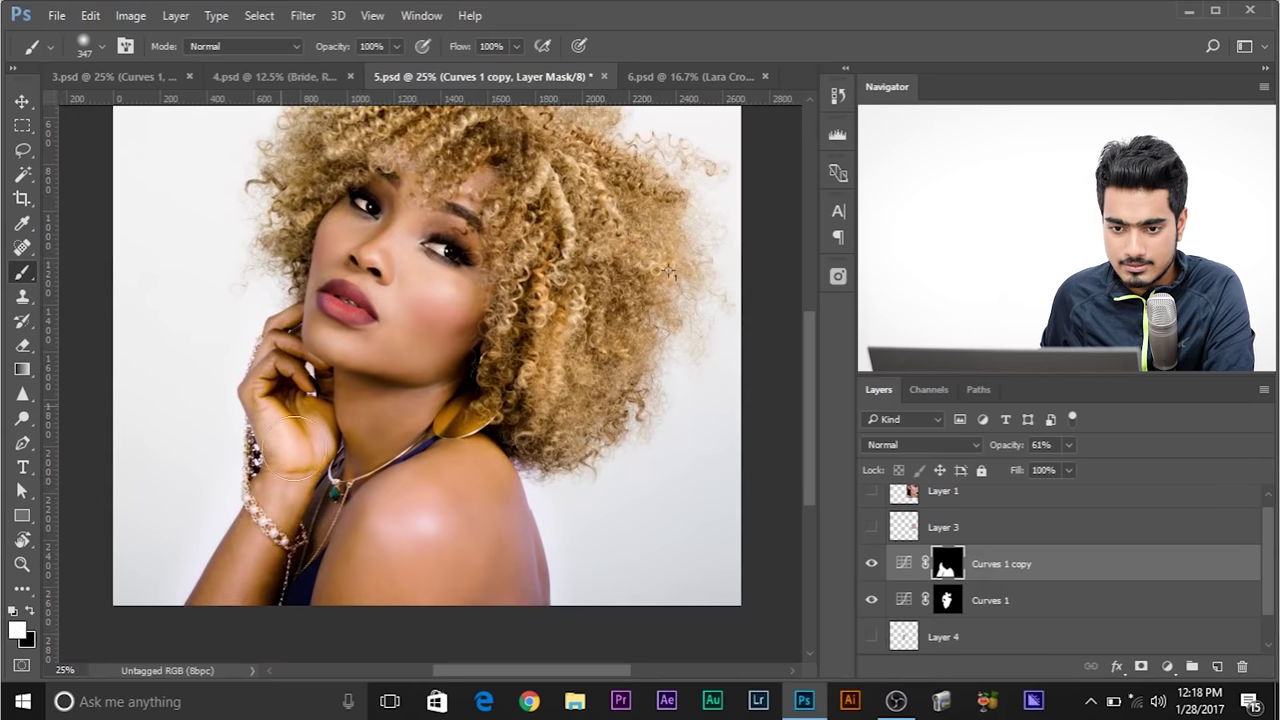
left_click_drag(498, 245, 510, 278)
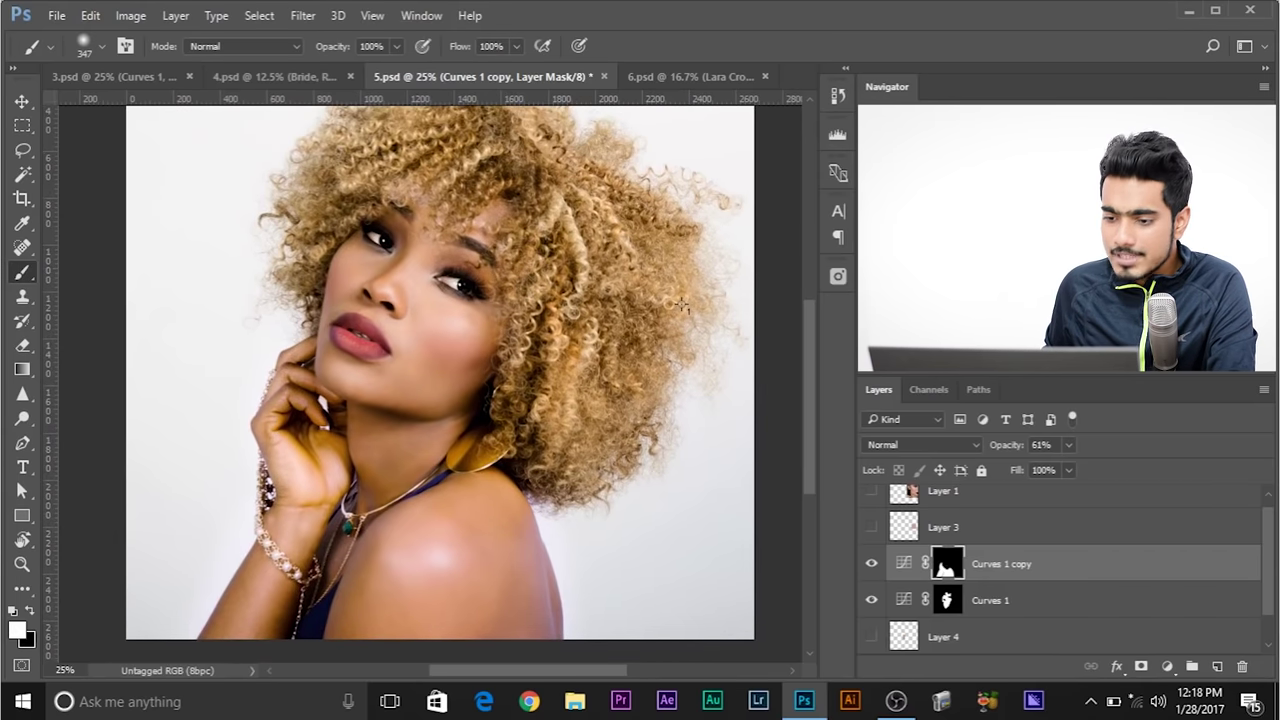
Push the Curves 1 copy Blue curve point to input 76, output 164
double_click(920, 565)
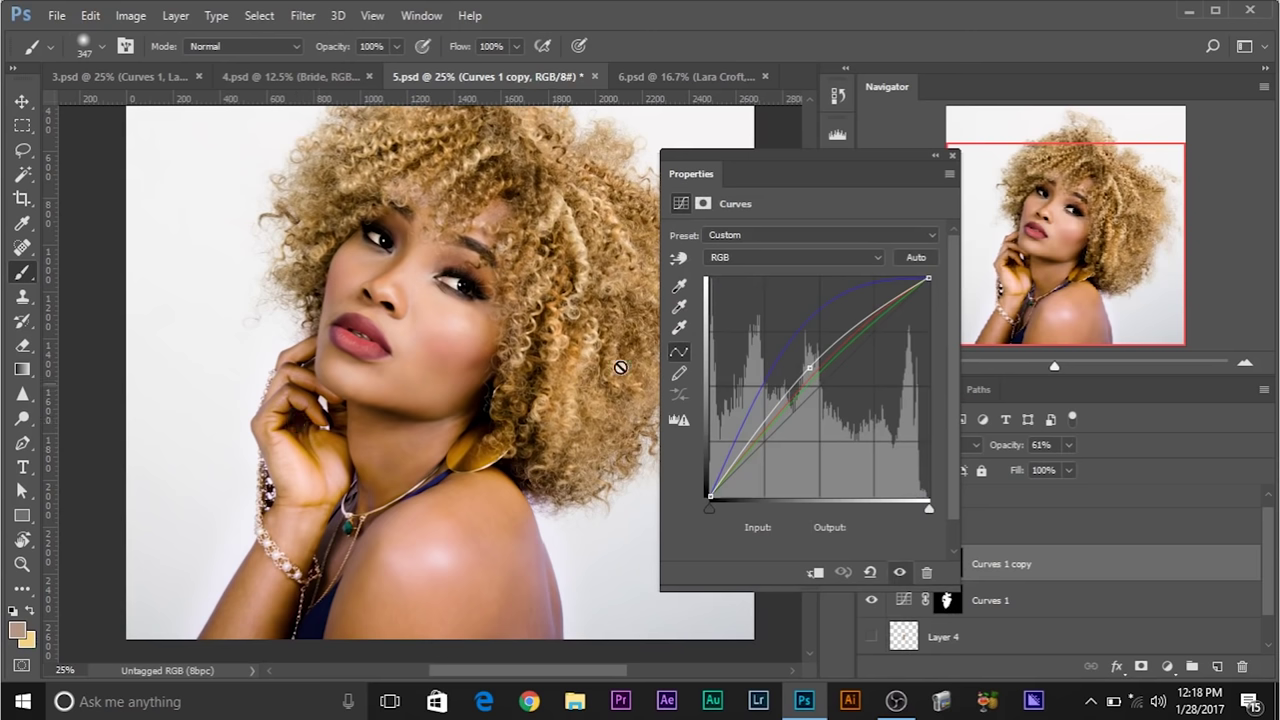
left_click(762, 257)
left_click(757, 303)
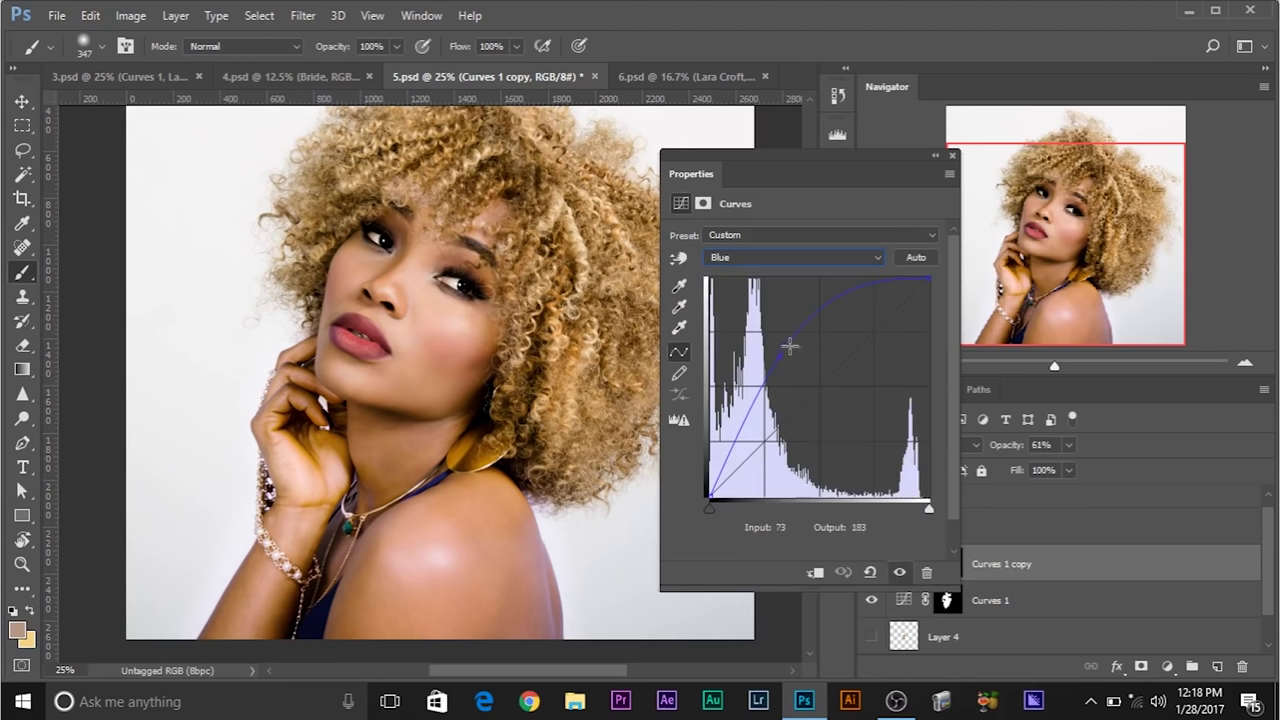
left_click_drag(778, 357, 778, 357)
left_click(951, 160)
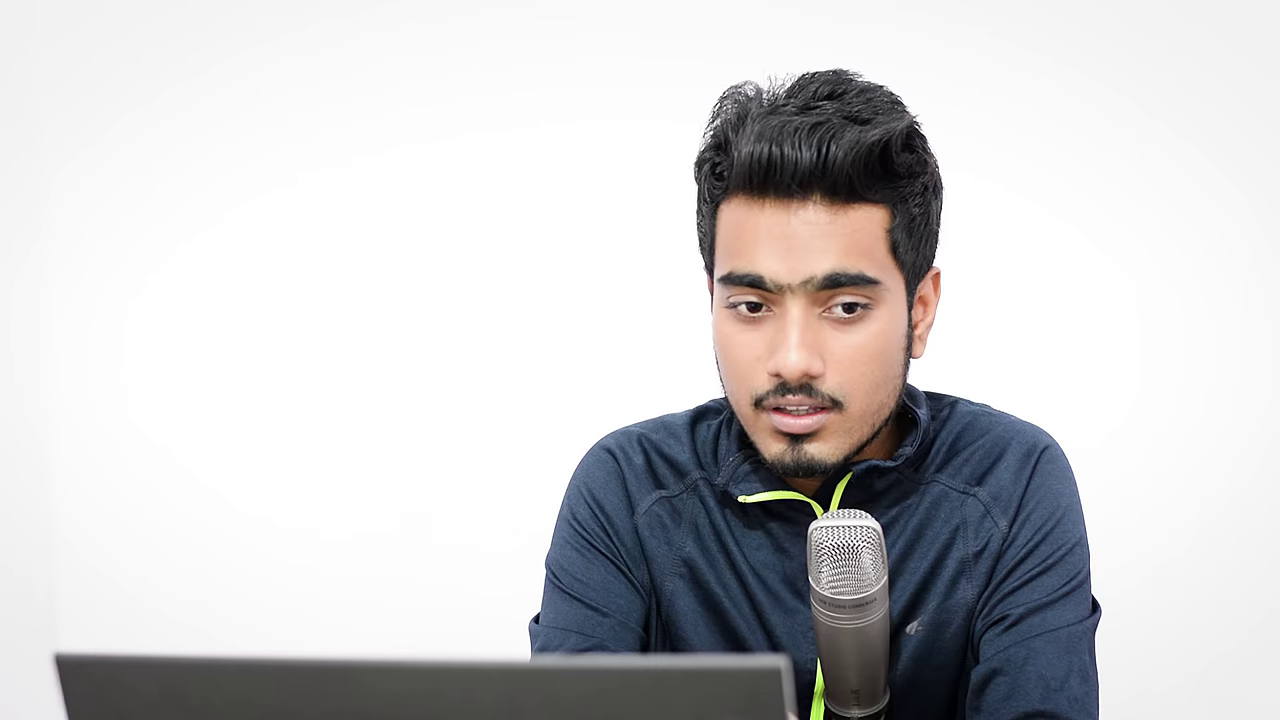